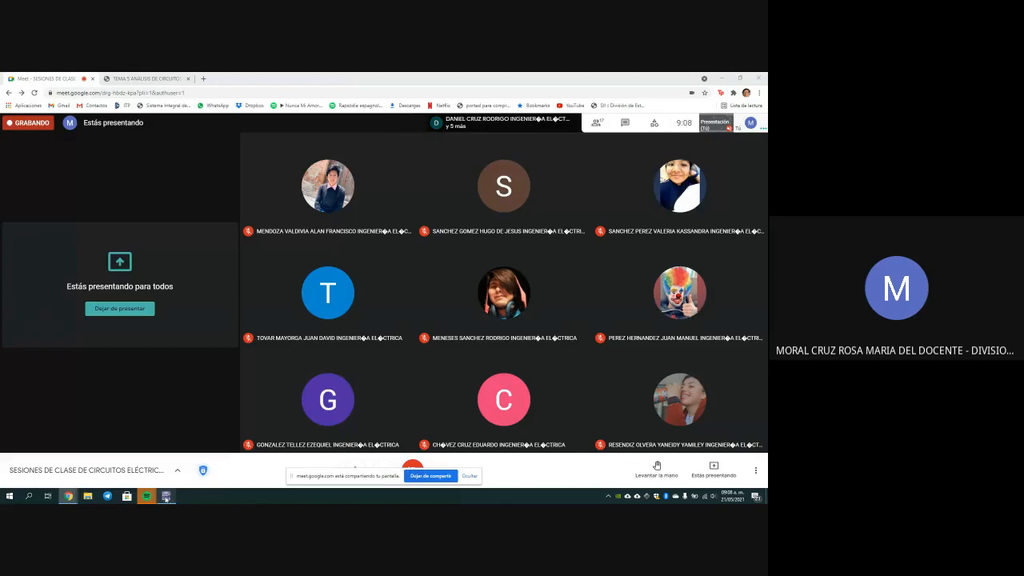
- Switch to the second-order circuits PDF in the browser and review the solved source-free series RLC problem on page 10
{"action": "left_click", "coordinate": [165, 496]}
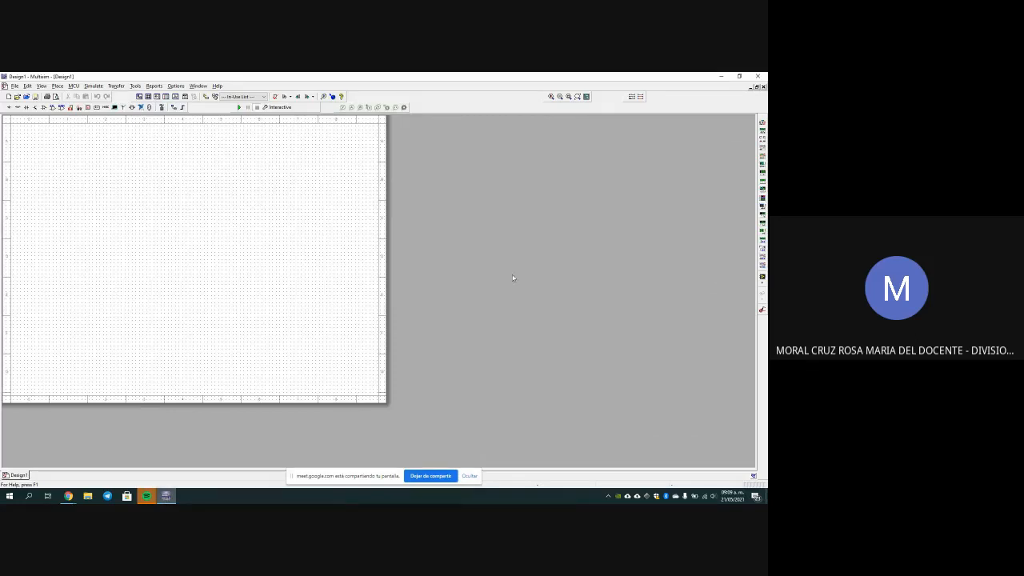
{"action": "left_click", "coordinate": [721, 77]}
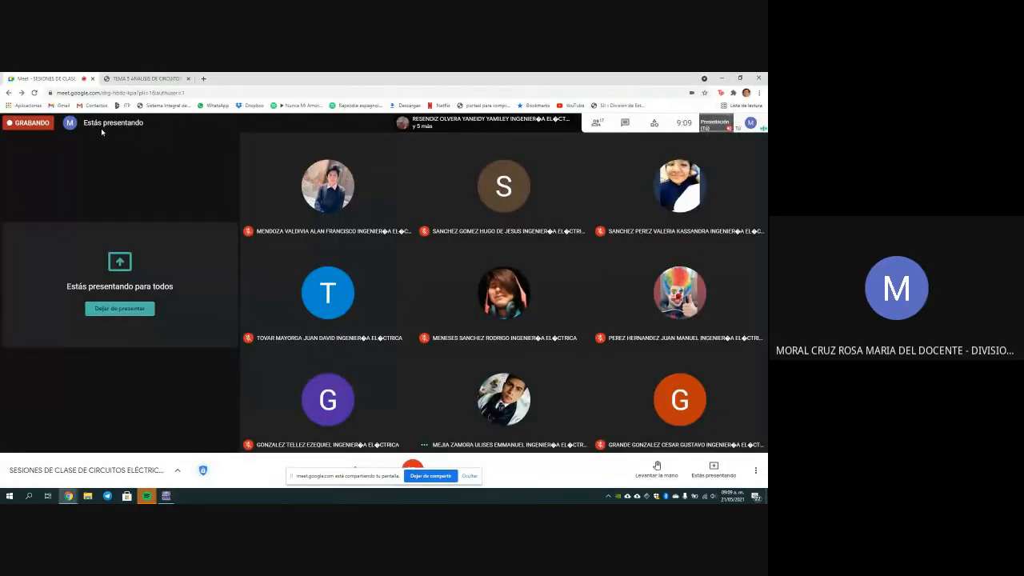
{"action": "left_click", "coordinate": [147, 79]}
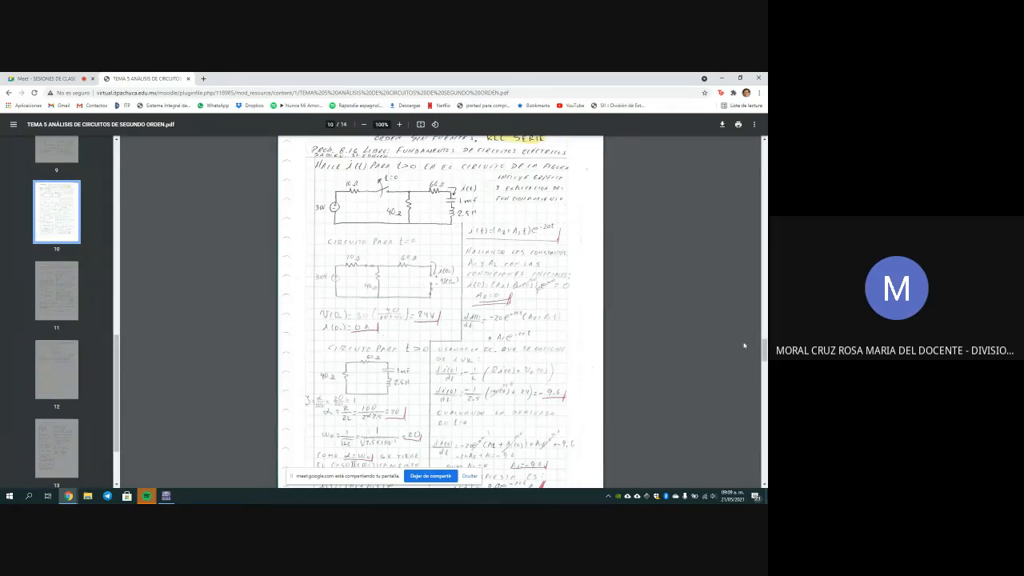
{"action": "left_click_drag", "start_coordinate": [763, 350], "coordinate": [764, 353]}
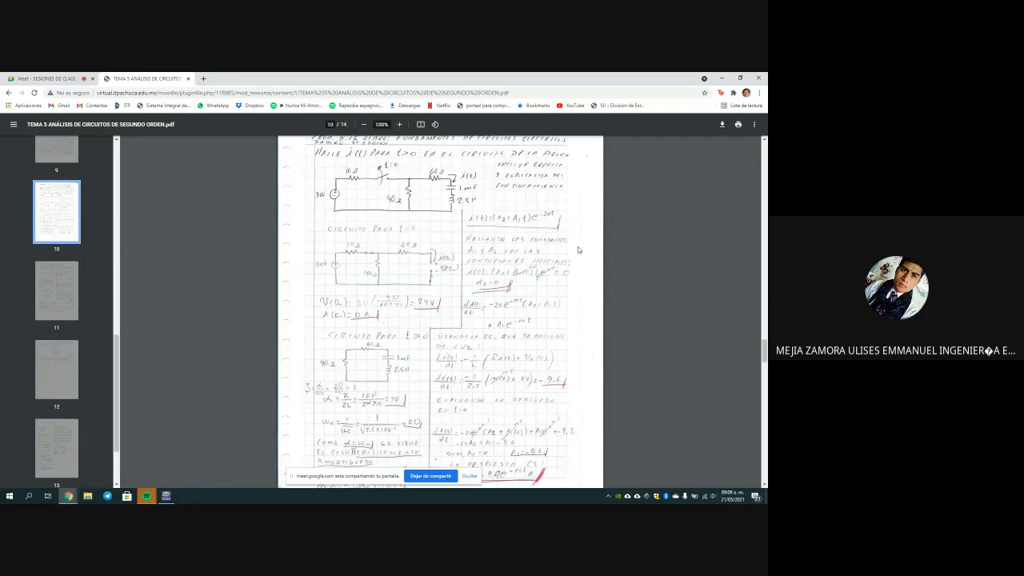
{"action": "scroll", "coordinate": [578, 250], "scroll_direction": "up", "scroll_amount": 3}
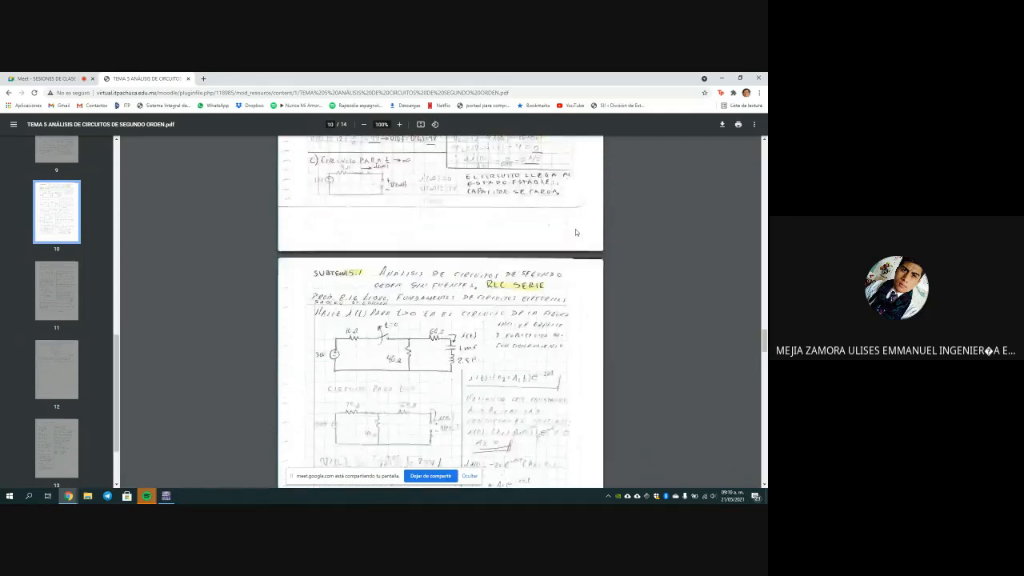
{"action": "scroll", "coordinate": [537, 316], "scroll_direction": "up", "scroll_amount": 2}
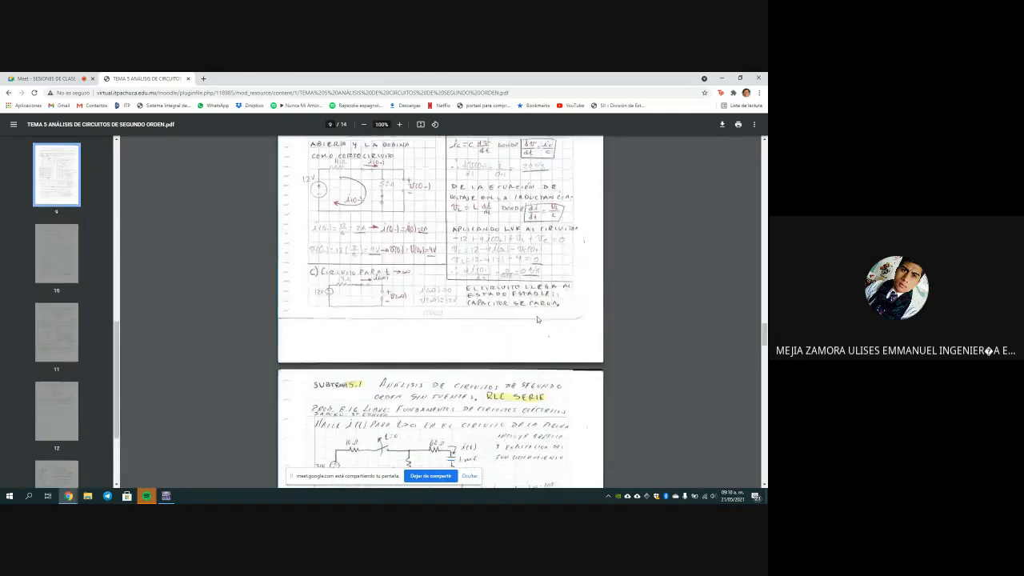
{"action": "scroll", "coordinate": [537, 317], "scroll_direction": "down", "scroll_amount": 2}
{"action": "scroll", "coordinate": [536, 319], "scroll_direction": "down", "scroll_amount": 4}
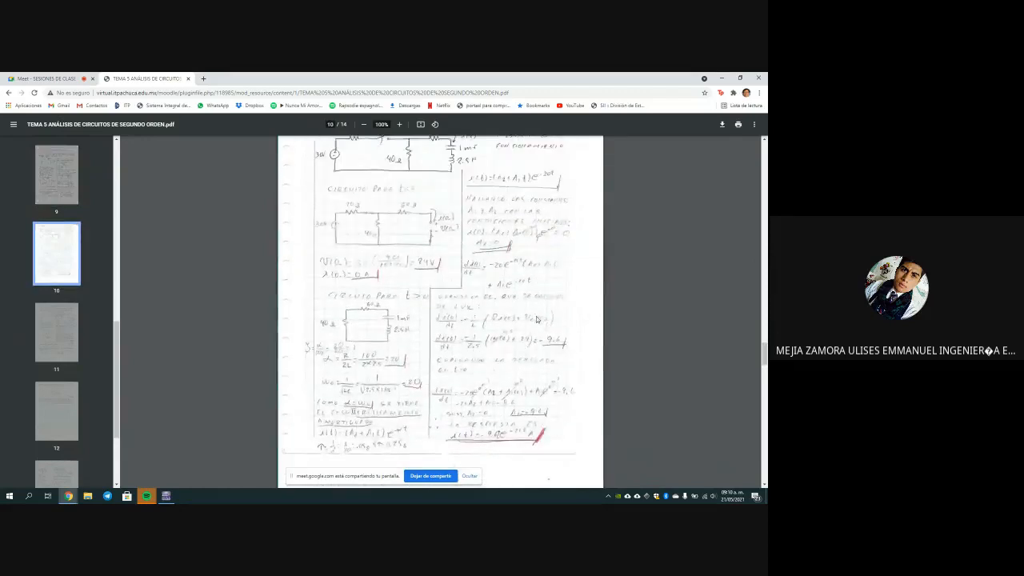
{"action": "scroll", "coordinate": [537, 318], "scroll_direction": "up", "scroll_amount": 2}
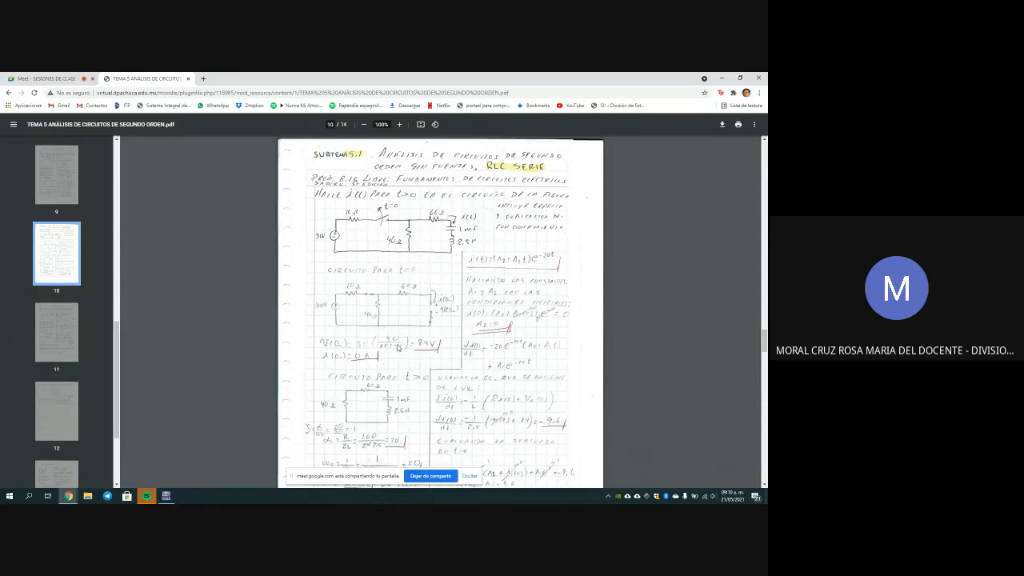
{"action": "scroll", "coordinate": [400, 347], "scroll_direction": "up", "scroll_amount": 2}
{"action": "scroll", "coordinate": [398, 346], "scroll_direction": "up", "scroll_amount": 2}
{"action": "scroll", "coordinate": [398, 347], "scroll_direction": "down", "scroll_amount": 3}
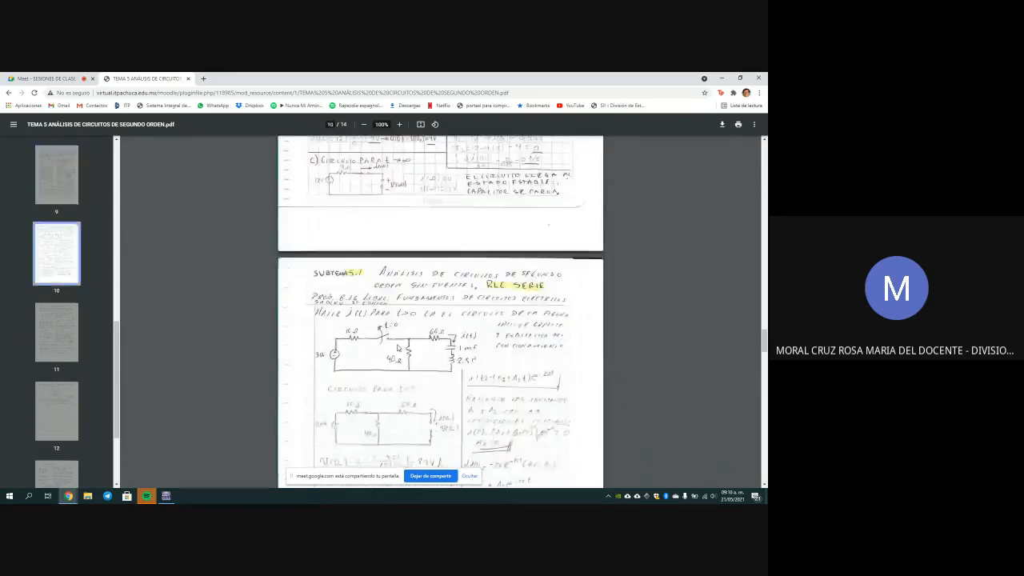
{"action": "scroll", "coordinate": [399, 348], "scroll_direction": "up", "scroll_amount": 2}
{"action": "scroll", "coordinate": [398, 348], "scroll_direction": "down", "scroll_amount": 2}
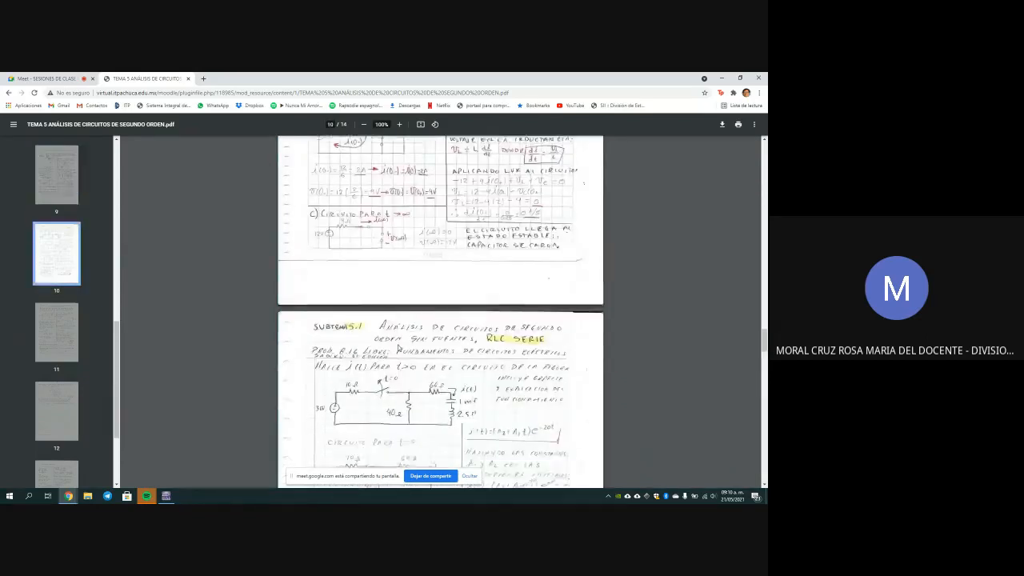
{"action": "scroll", "coordinate": [397, 346], "scroll_direction": "down", "scroll_amount": 5}
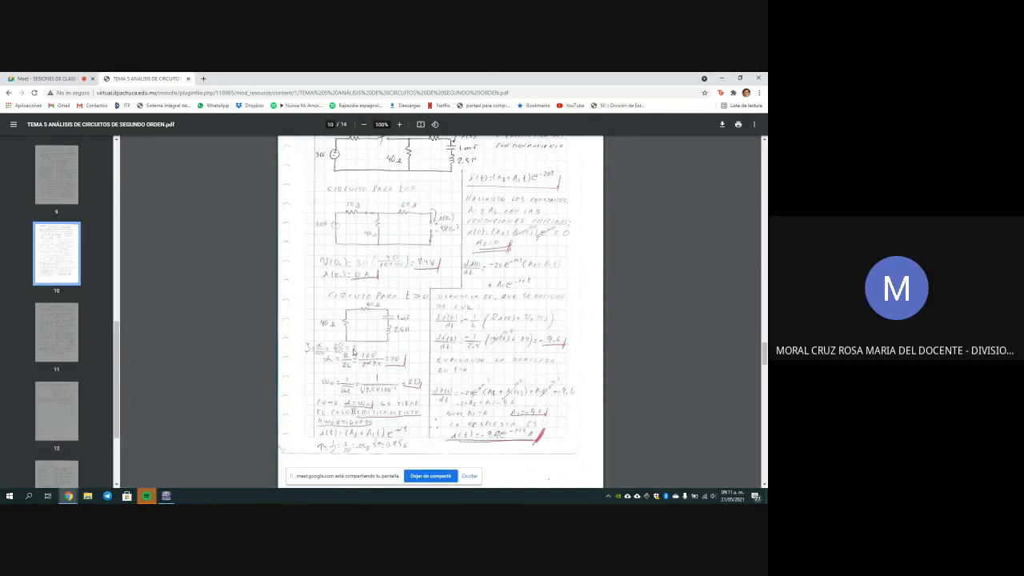
- Switch to Multisim and open the design EJEMPLO 1 CTOS. RLC SERIE SIN FUENTES
{"action": "left_click", "coordinate": [167, 496]}
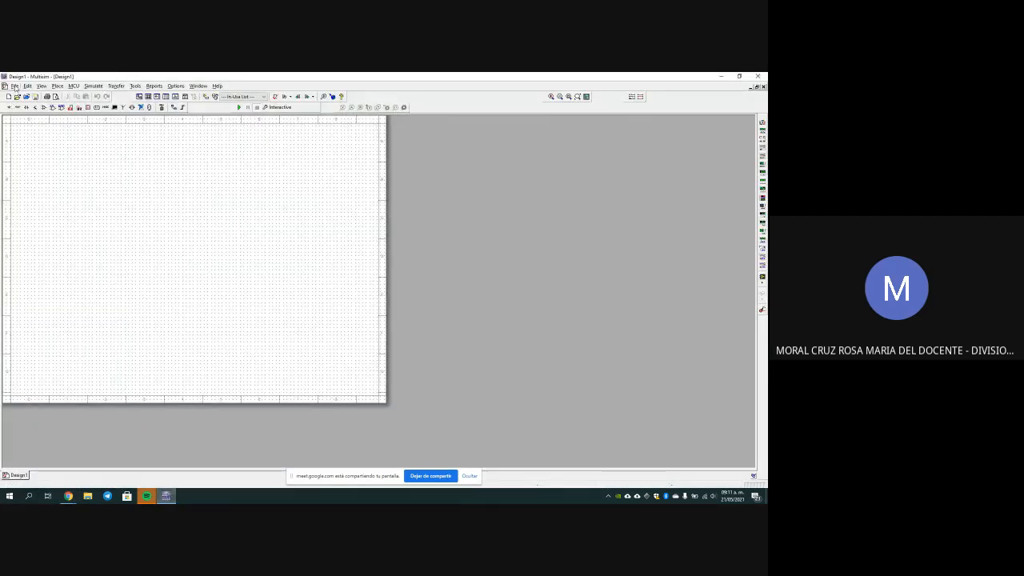
{"action": "left_click", "coordinate": [15, 86]}
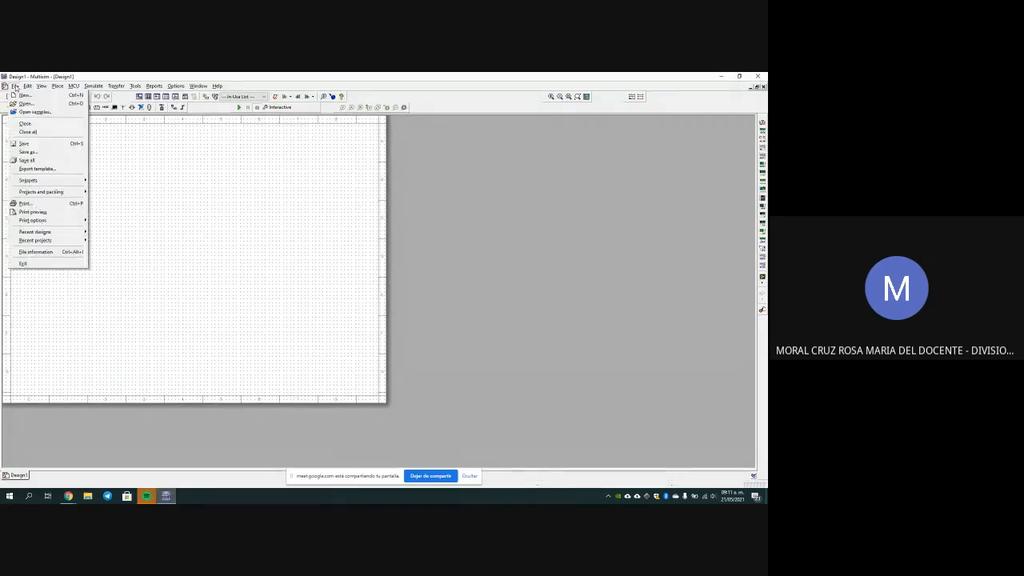
{"action": "left_click", "coordinate": [26, 104]}
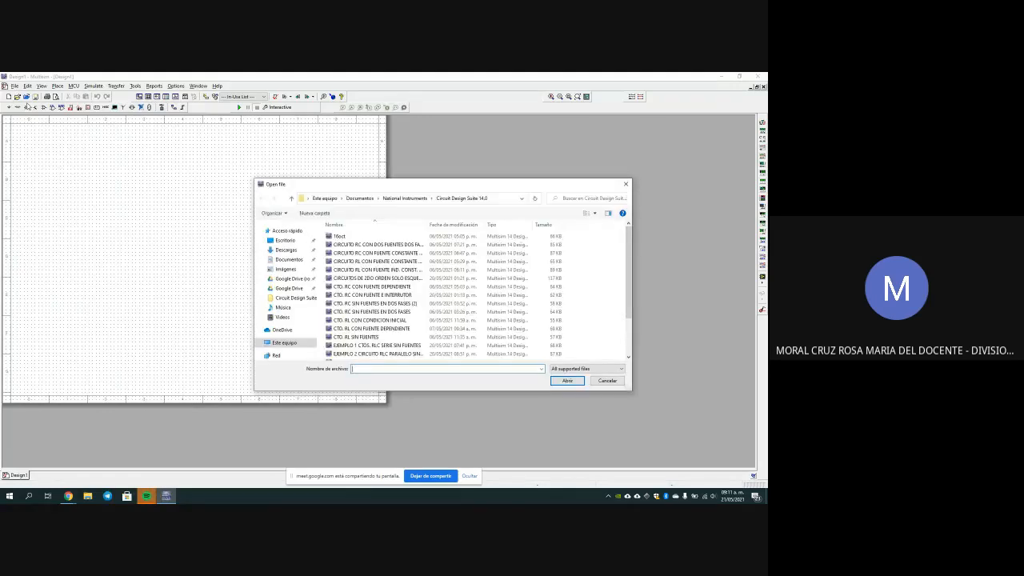
{"action": "left_click", "coordinate": [387, 346]}
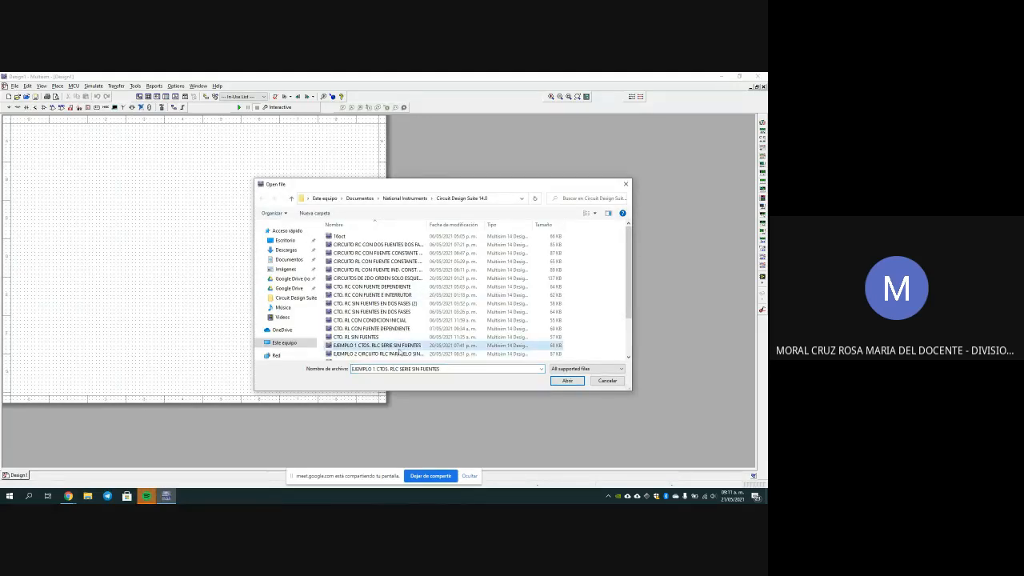
{"action": "left_click", "coordinate": [564, 381]}
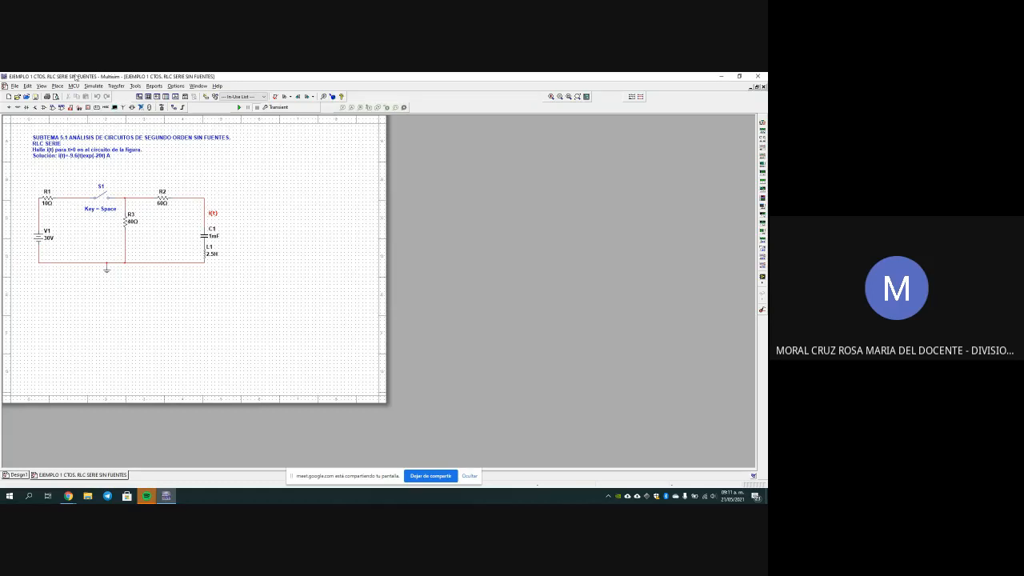
- Review the handwritten series RLC solution in the browser PDF again and return to the Multisim circuit
{"action": "left_click", "coordinate": [720, 76]}
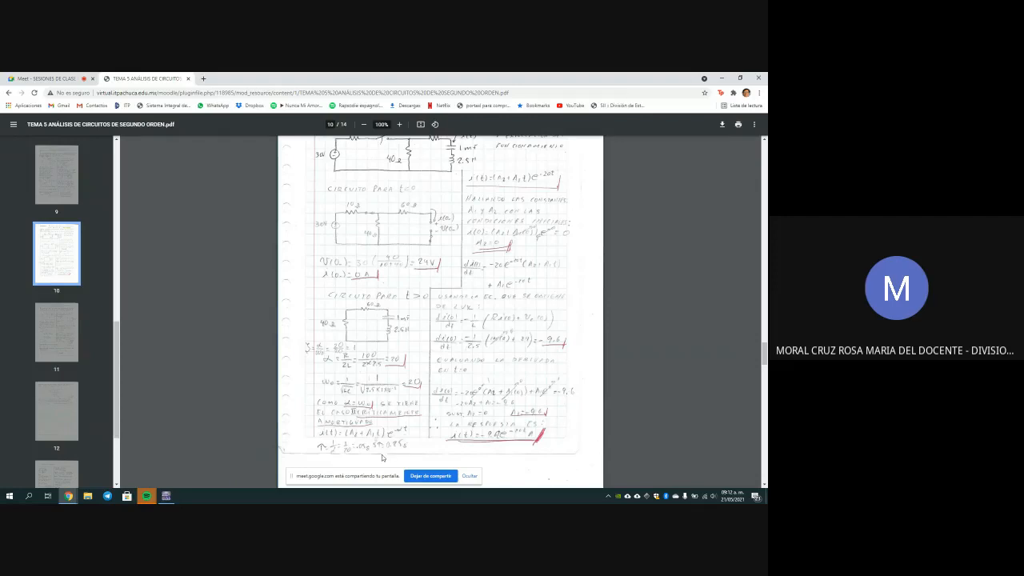
{"action": "left_click", "coordinate": [165, 496]}
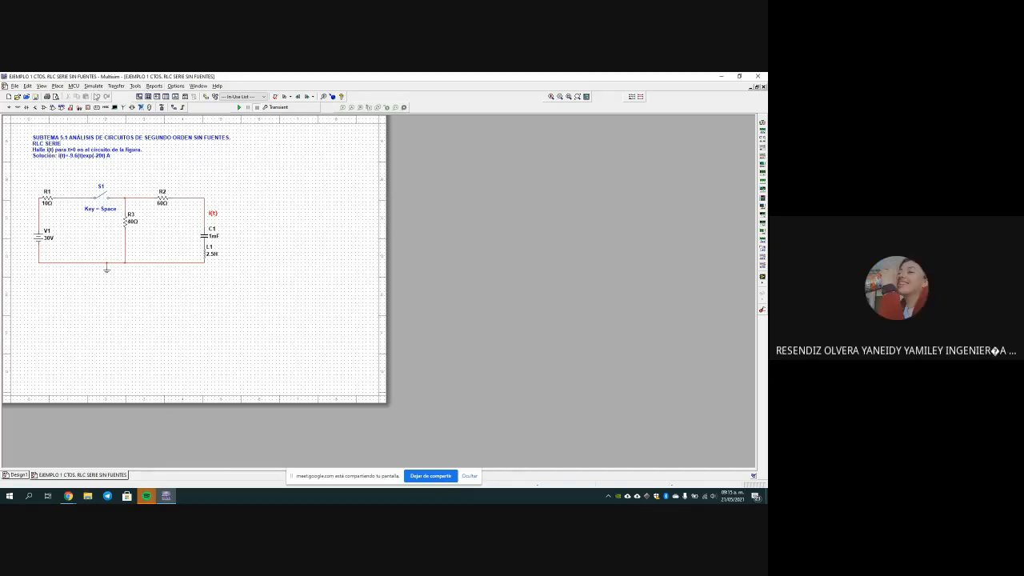
- Review the Transient analysis time parameters and selected output variable, and save the analysis settings
{"action": "left_click", "coordinate": [94, 86]}
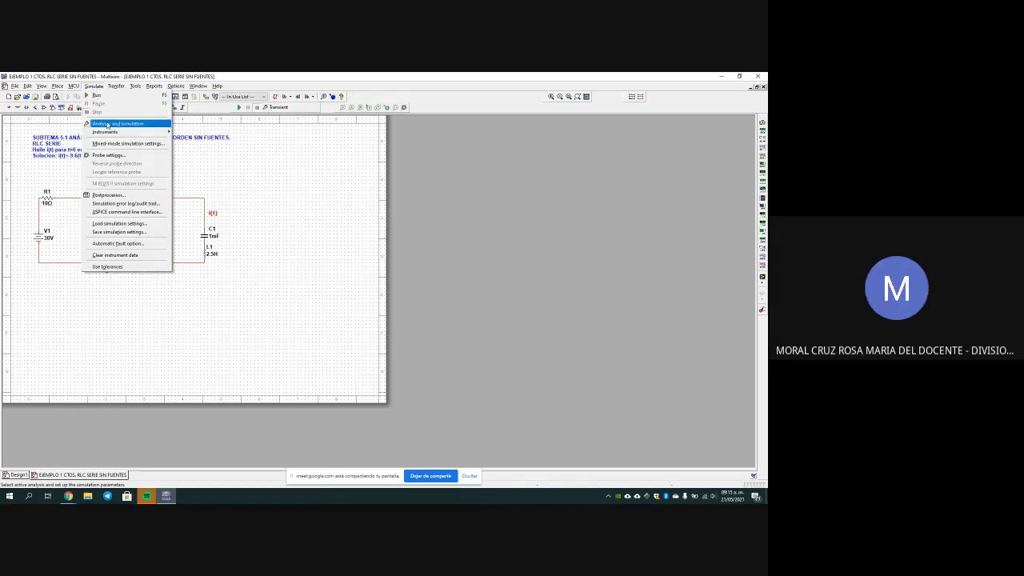
{"action": "left_click", "coordinate": [107, 124]}
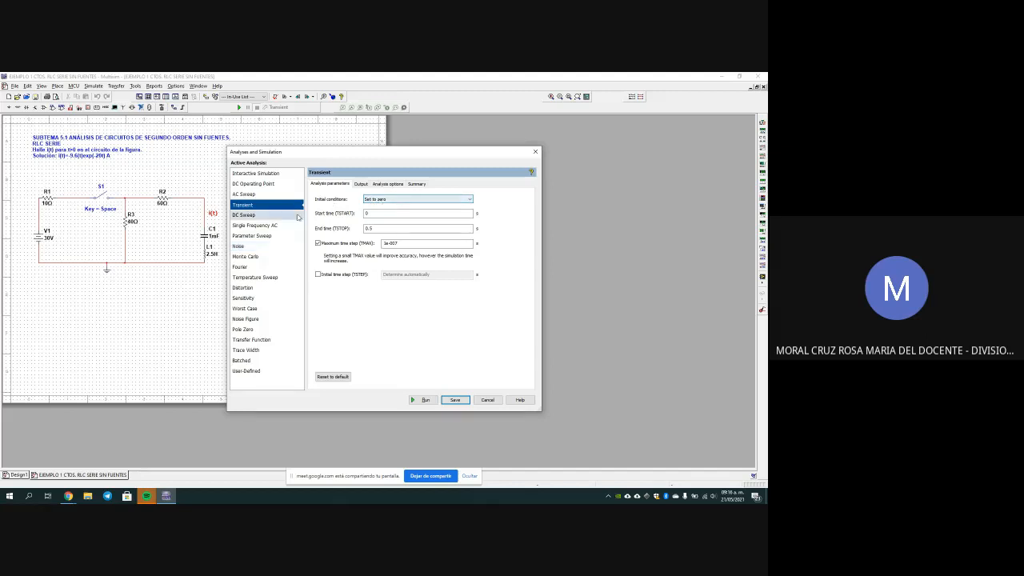
{"action": "left_click", "coordinate": [371, 213]}
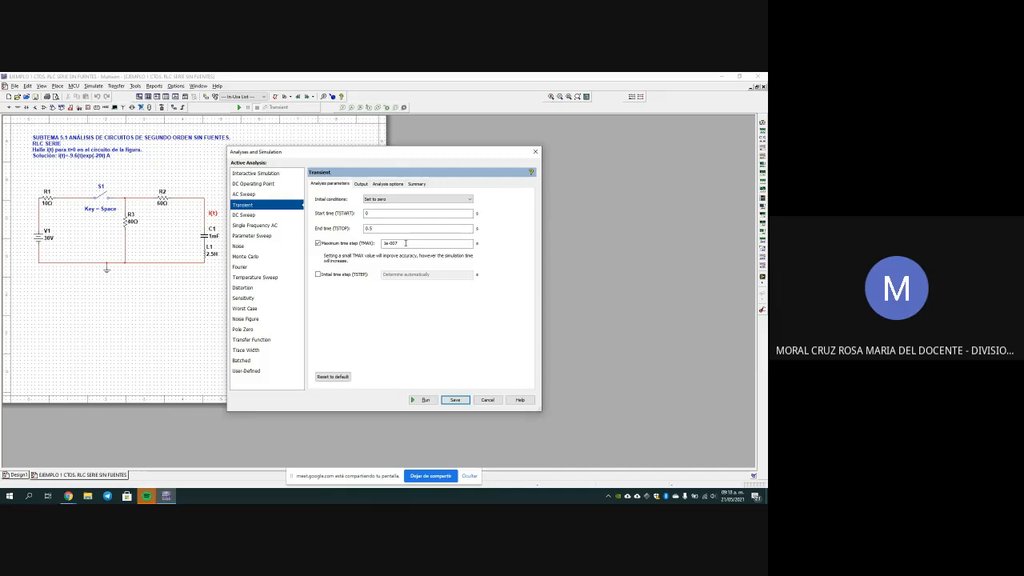
{"action": "left_click", "coordinate": [360, 183]}
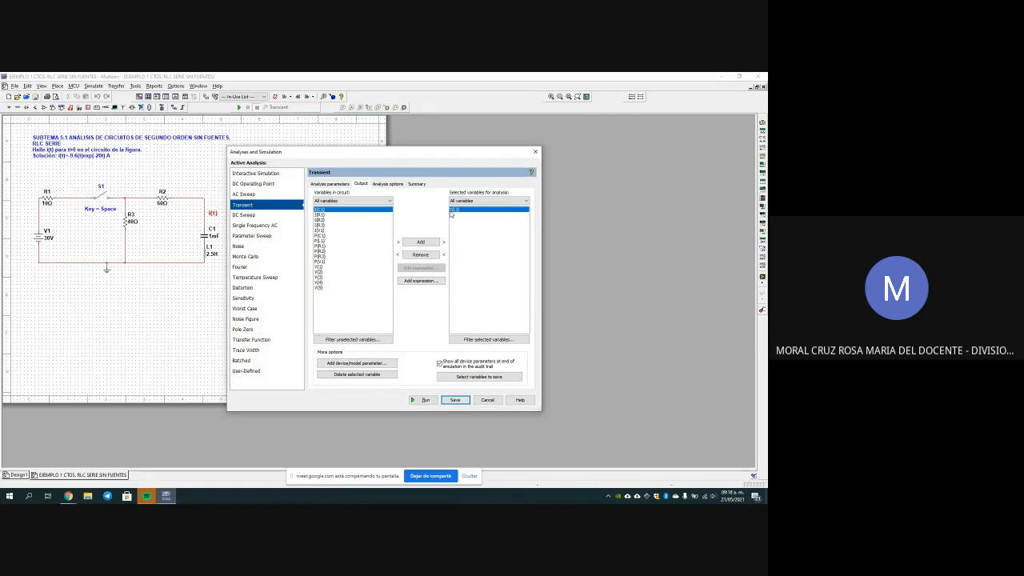
{"action": "left_click", "coordinate": [455, 400]}
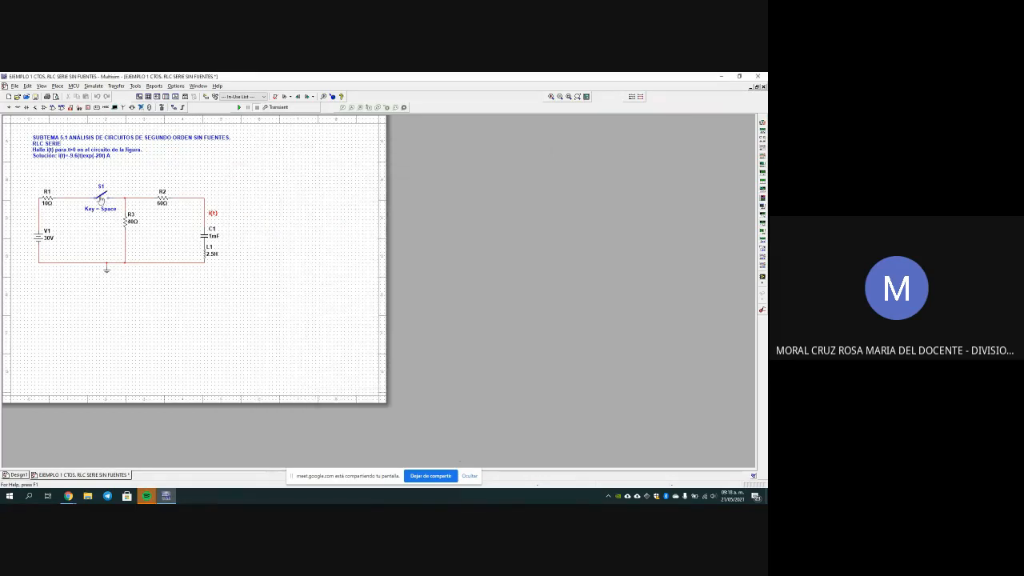
- Close switch S1 and run the transient simulation of the inductor current
{"action": "left_click", "coordinate": [100, 198]}
{"action": "left_click", "coordinate": [239, 108]}
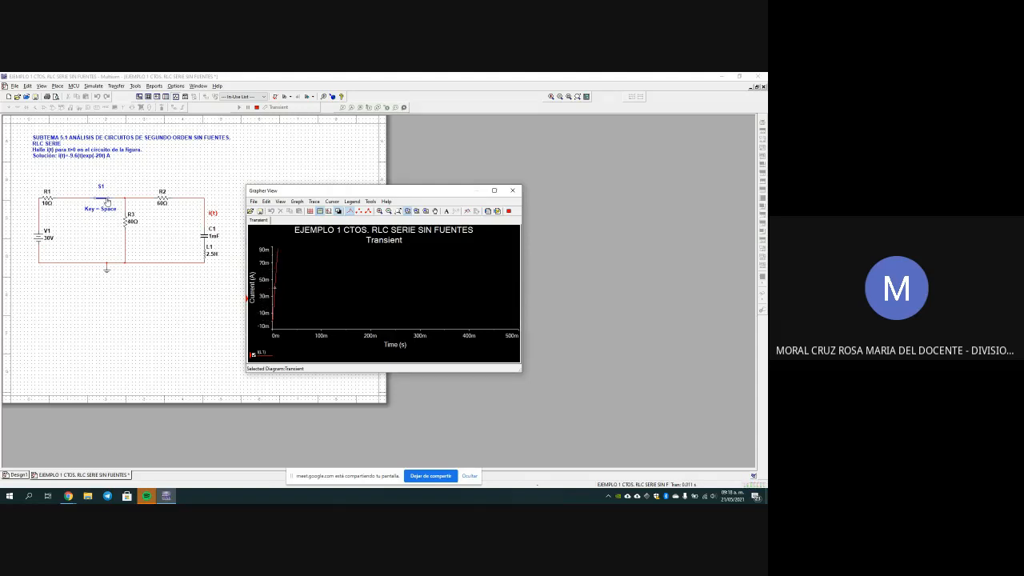
- Open switch S1 during the running simulation at about 240 ms, once the charging current has decayed
{"action": "left_click", "coordinate": [105, 201]}
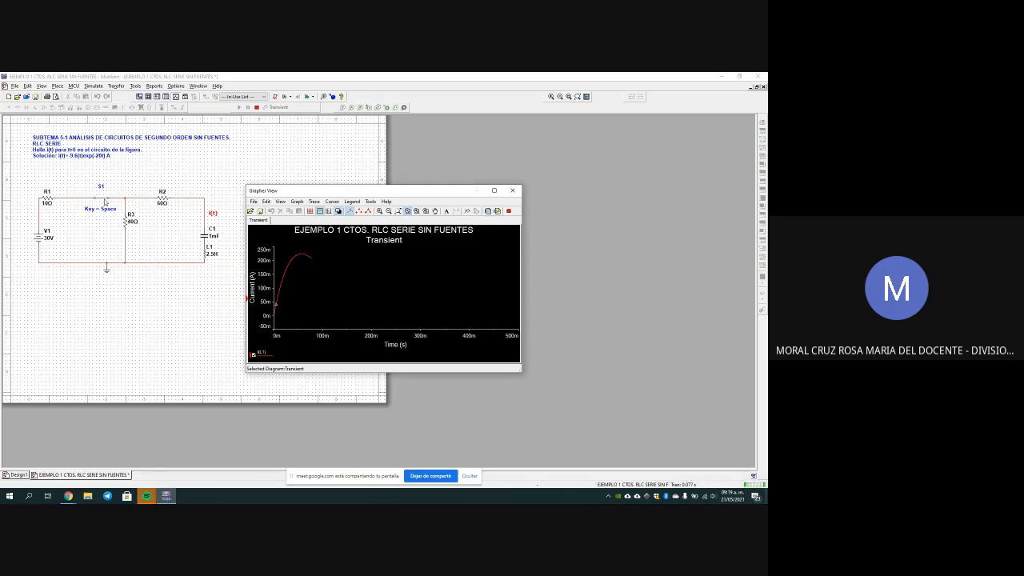
{"action": "left_click", "coordinate": [104, 202]}
{"action": "left_click", "coordinate": [105, 201]}
{"action": "left_click", "coordinate": [104, 202]}
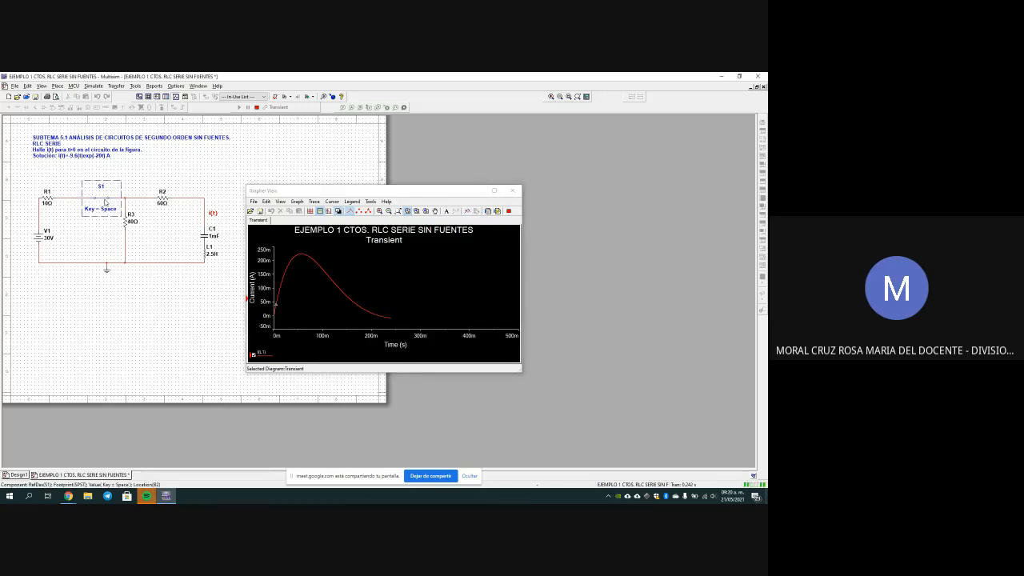
{"action": "key", "text": "space"}
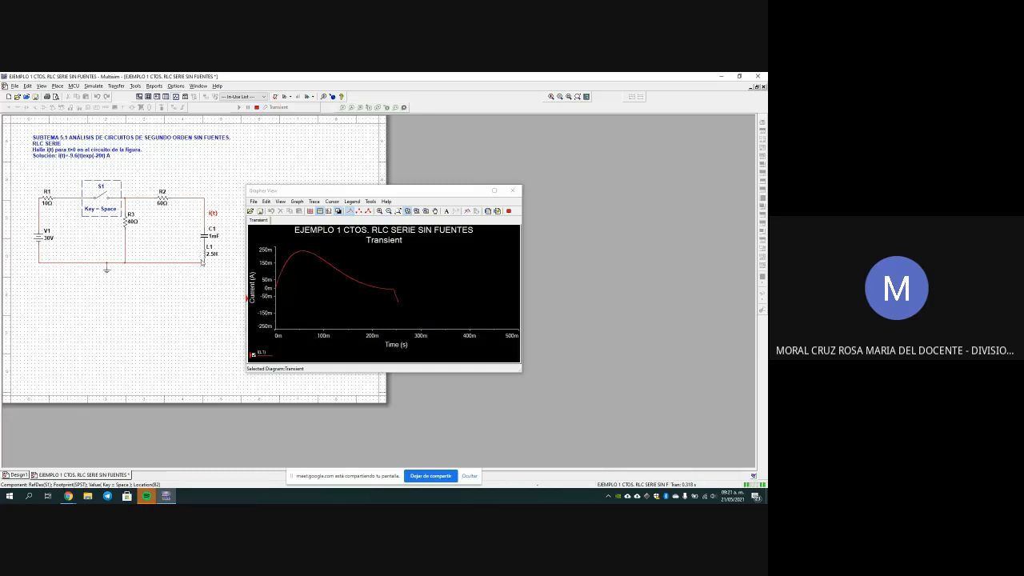
- Examine the inductor current trace over the full run, end the simulation and close the graph window
{"action": "left_click", "coordinate": [276, 294]}
{"action": "left_click", "coordinate": [404, 310]}
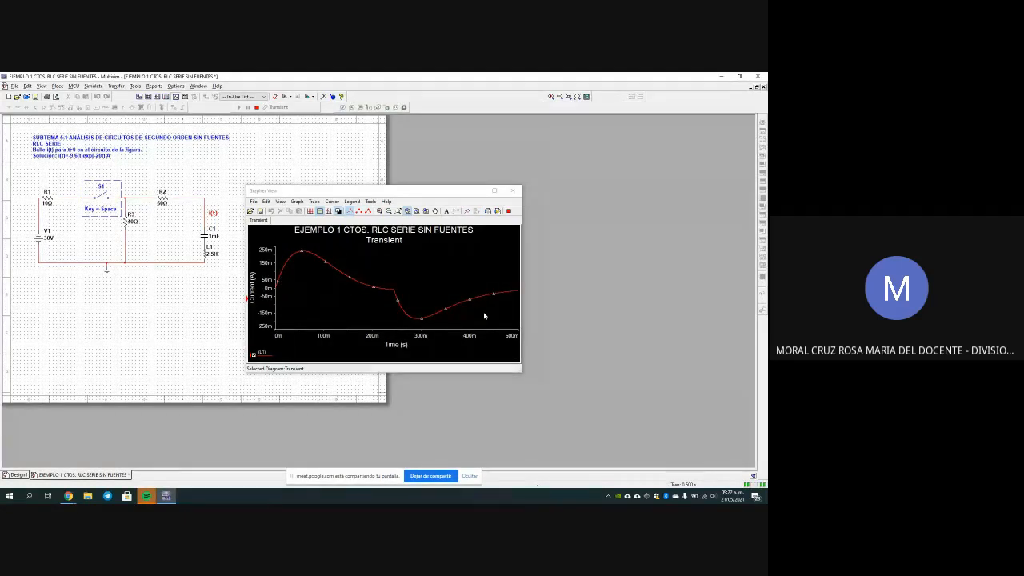
{"action": "key", "text": "F5"}
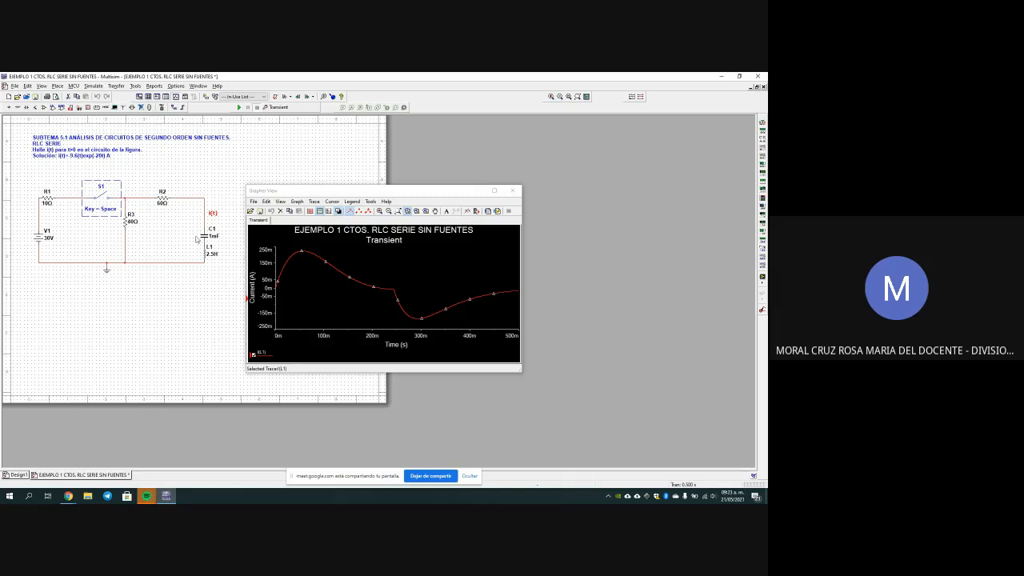
{"action": "left_click", "coordinate": [392, 294]}
{"action": "left_click", "coordinate": [512, 191]}
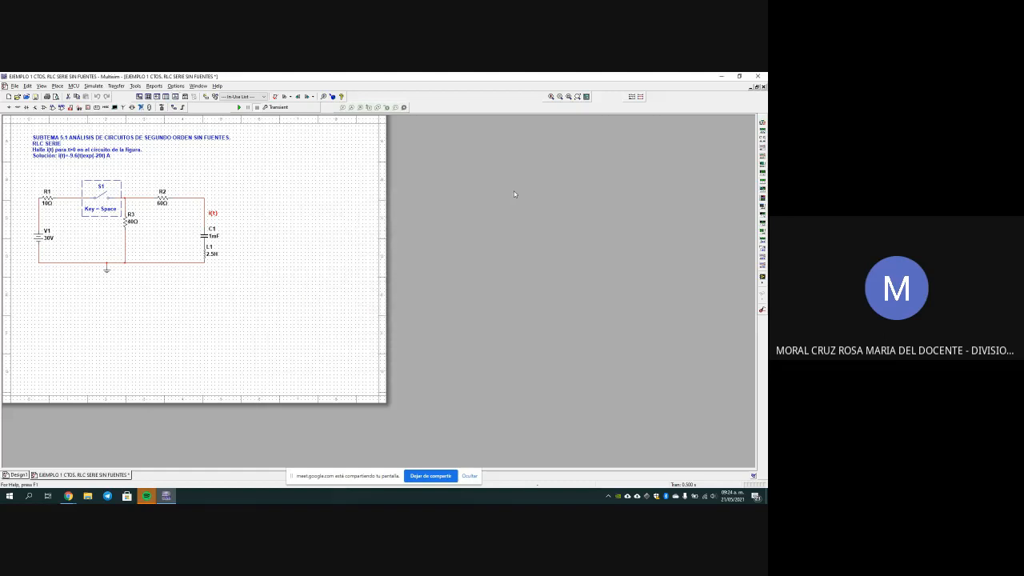
- In the Transient analysis outputs, replace the inductor current with the last listed node voltage and save the settings
{"action": "left_click", "coordinate": [94, 85]}
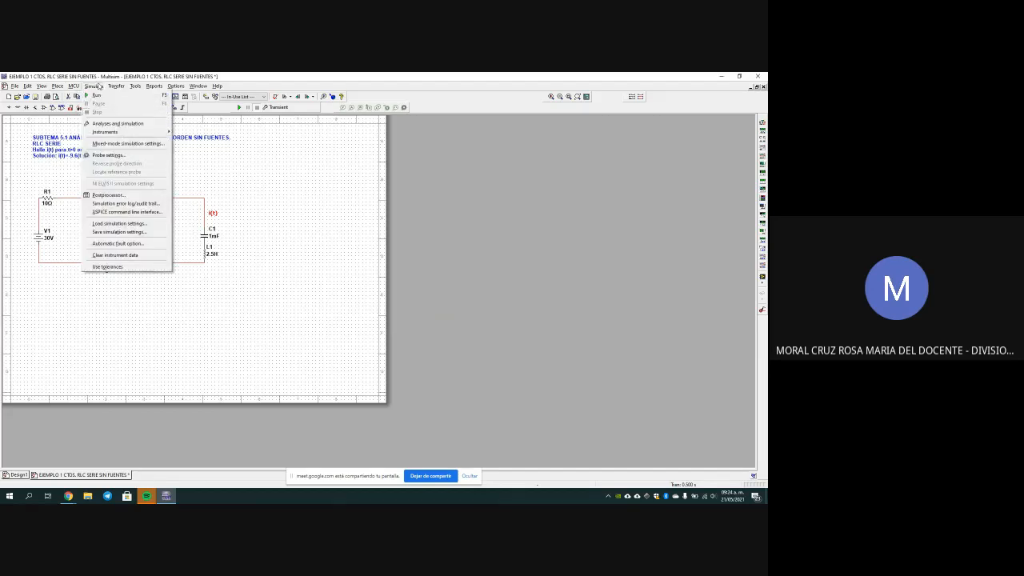
{"action": "left_click", "coordinate": [119, 124]}
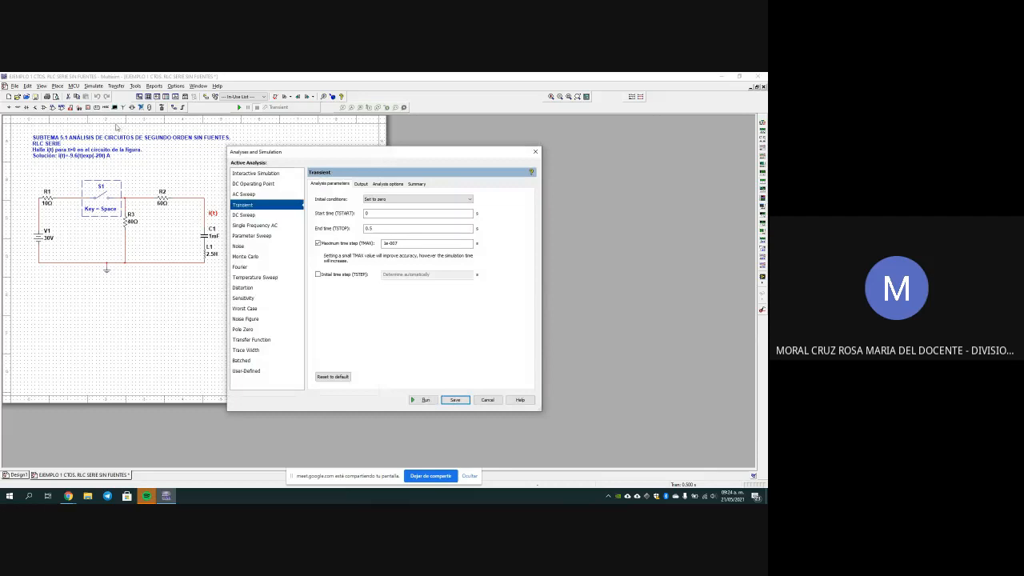
{"action": "left_click", "coordinate": [360, 184]}
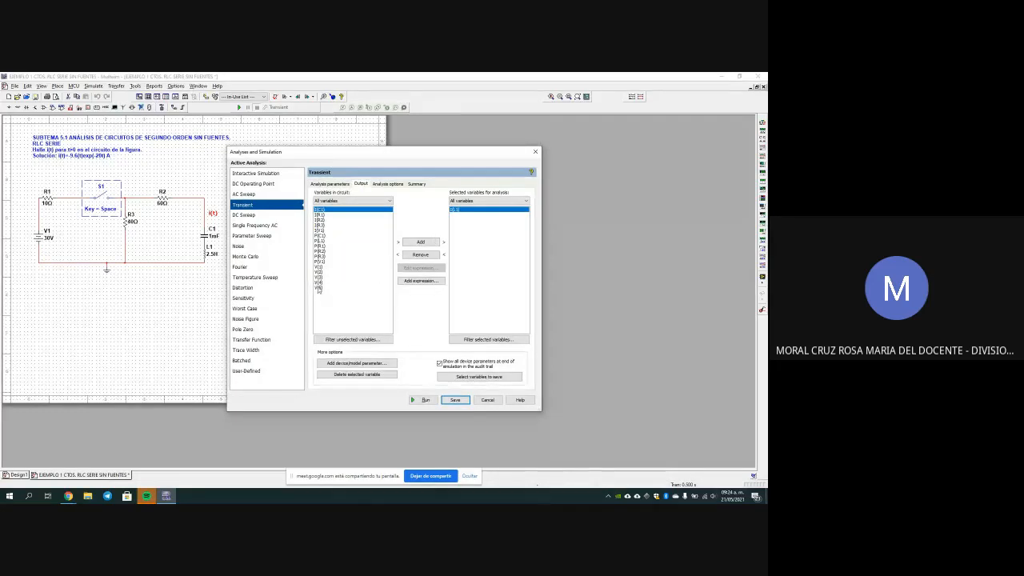
{"action": "left_click", "coordinate": [318, 287]}
{"action": "left_click", "coordinate": [420, 242]}
{"action": "left_click", "coordinate": [421, 255]}
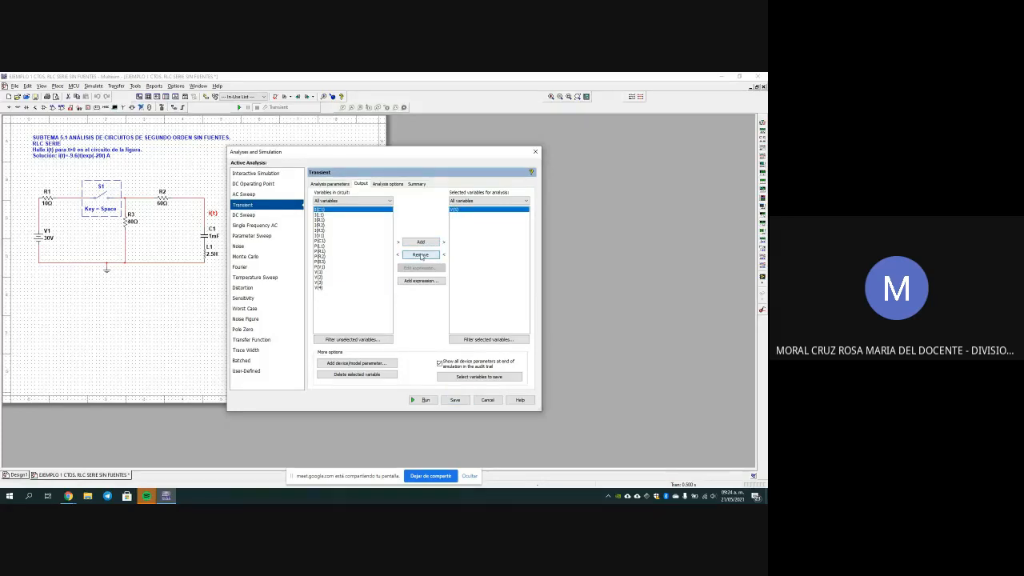
{"action": "left_click", "coordinate": [453, 399]}
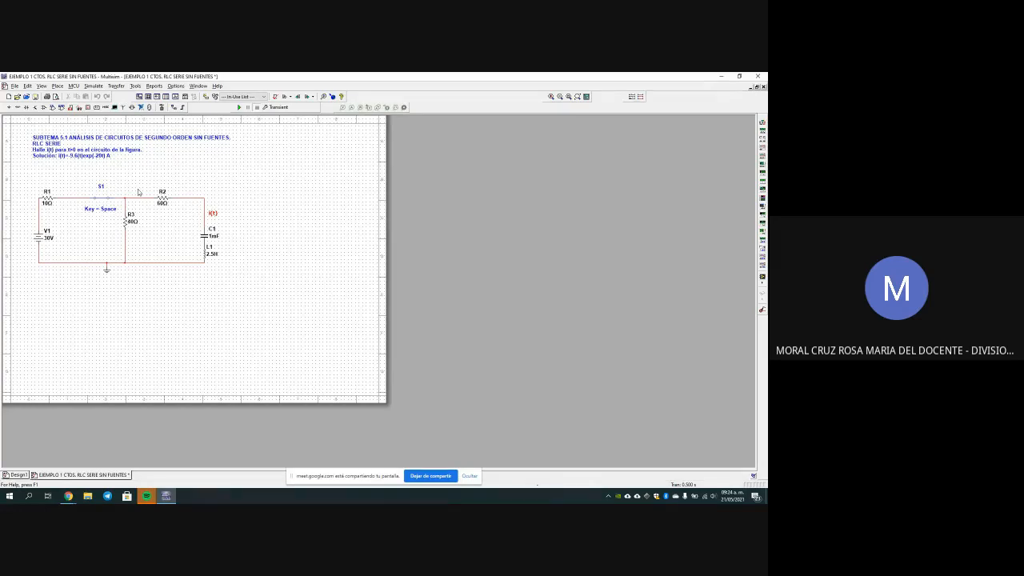
- Run the transient simulation of the node voltage and open switch S1 at about 160 ms
{"action": "left_click", "coordinate": [239, 107]}
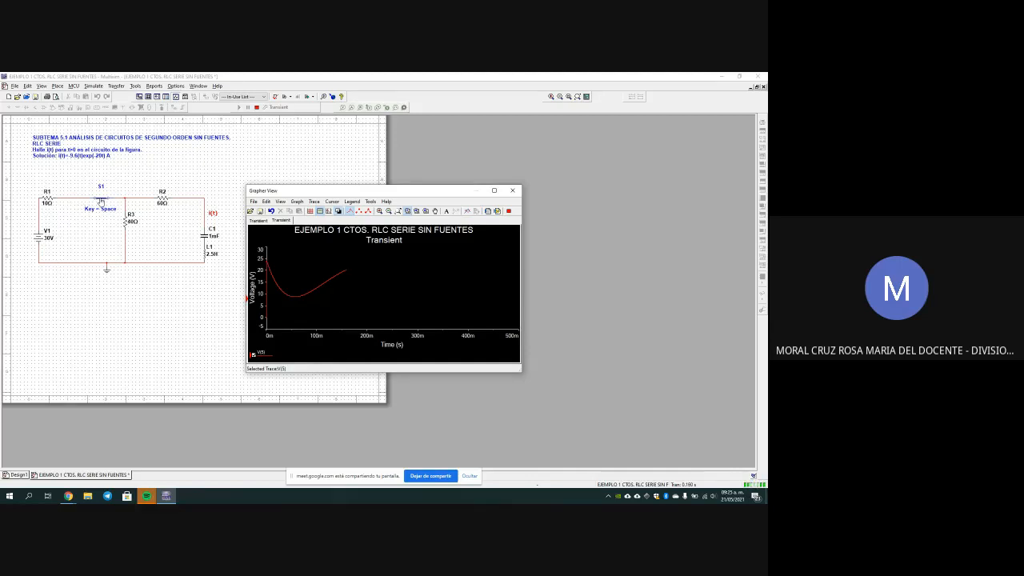
{"action": "left_click", "coordinate": [100, 201]}
{"action": "left_click", "coordinate": [101, 201]}
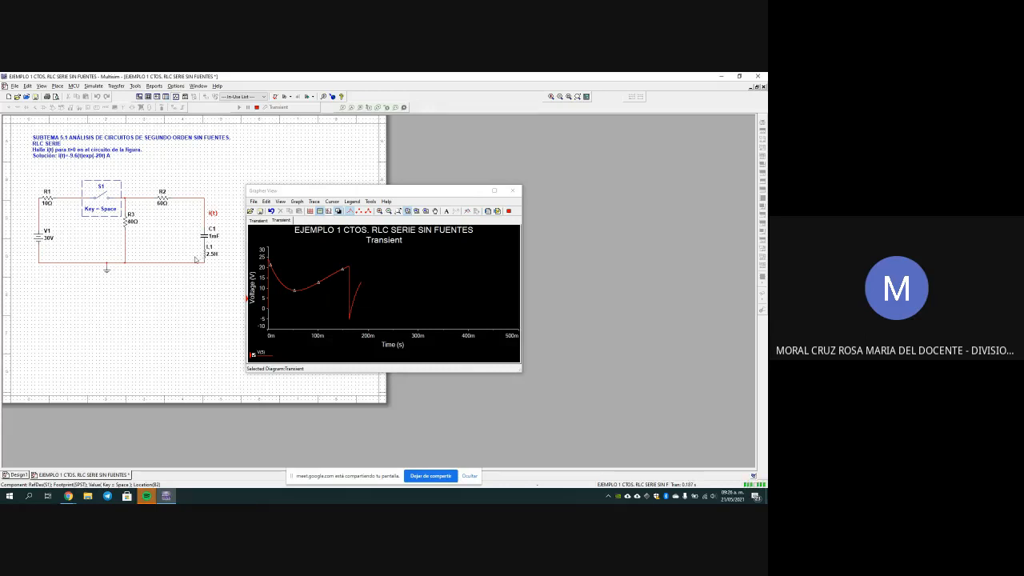
- Show the cursors on the voltage trace, clear their readout off the graph, and read cursor 2 at about 410 ms and near t = 0
{"action": "left_click", "coordinate": [296, 289]}
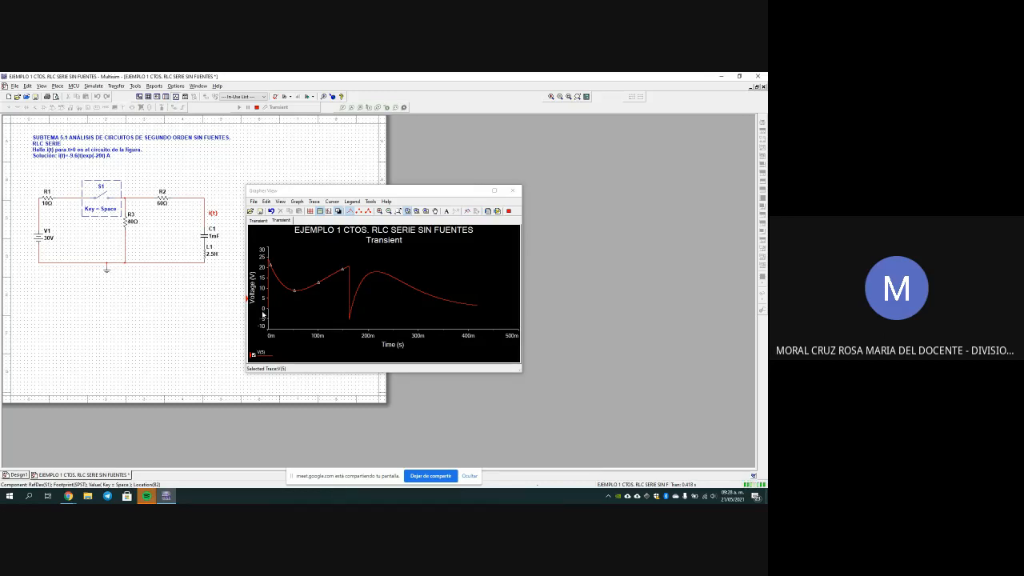
{"action": "left_click", "coordinate": [328, 211]}
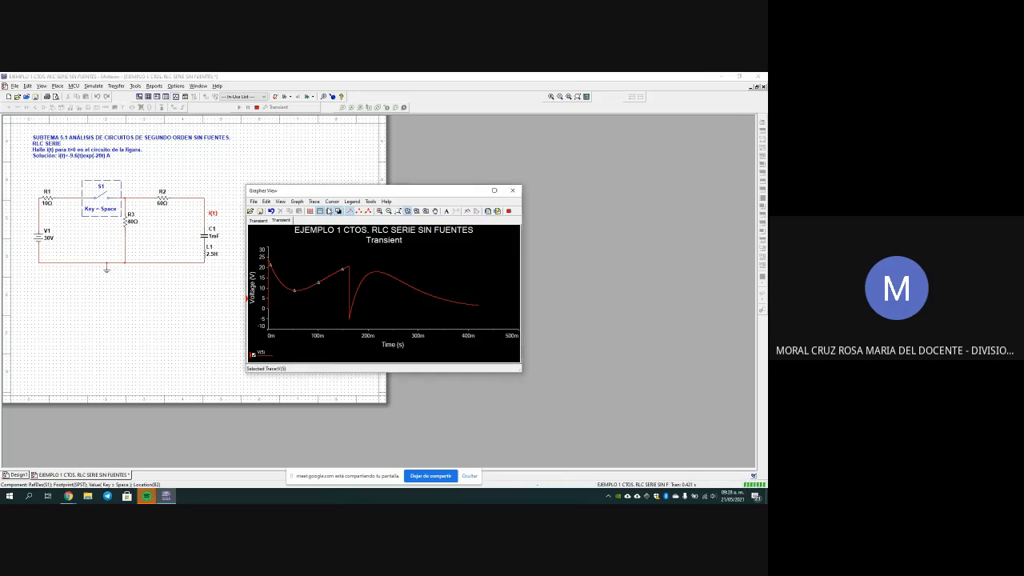
{"action": "left_click_drag", "start_coordinate": [288, 288], "coordinate": [188, 301]}
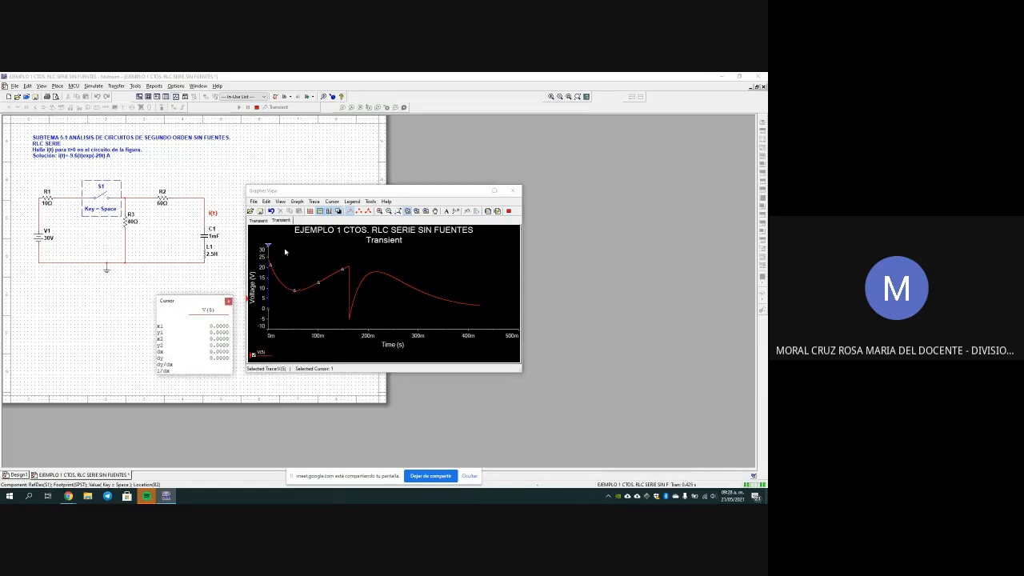
{"action": "left_click_drag", "start_coordinate": [278, 251], "coordinate": [473, 272]}
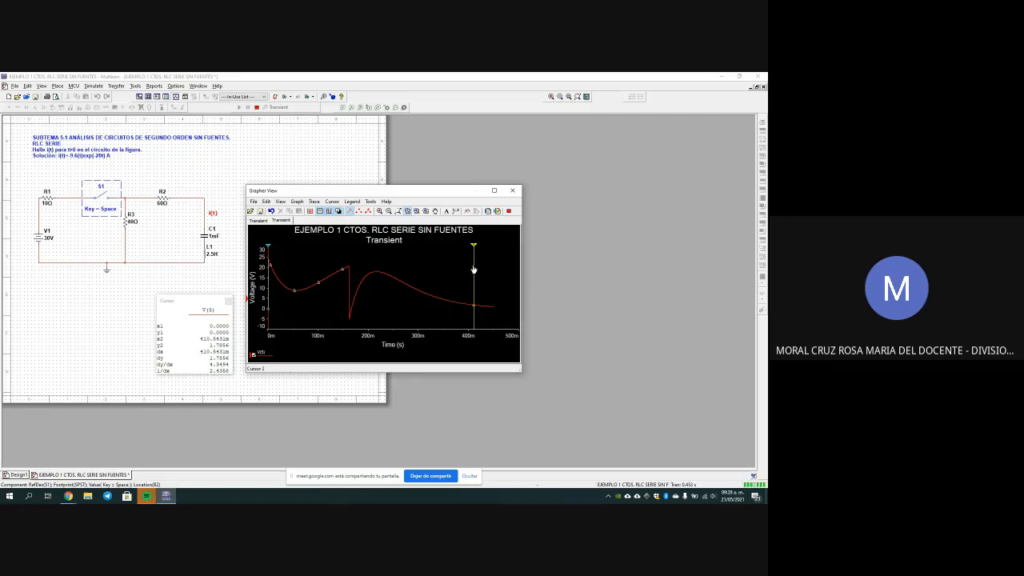
{"action": "left_click_drag", "start_coordinate": [472, 268], "coordinate": [269, 282]}
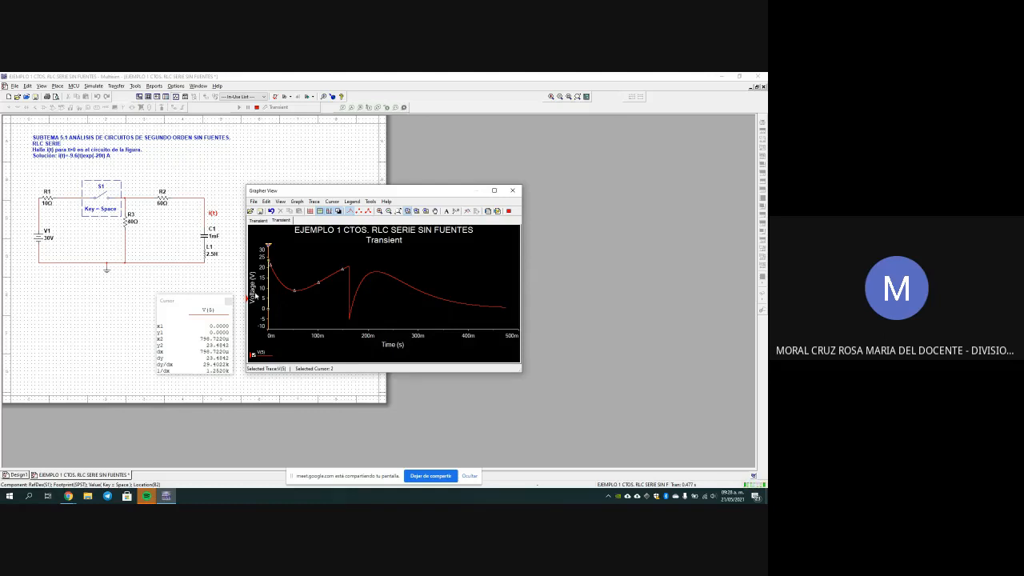
- Place cursor 1 at the minimum of the voltage trace, about 55 ms, and bring cursor 2 beside it at about 61 ms
{"action": "left_click", "coordinate": [272, 261]}
{"action": "left_click_drag", "start_coordinate": [269, 252], "coordinate": [288, 258]}
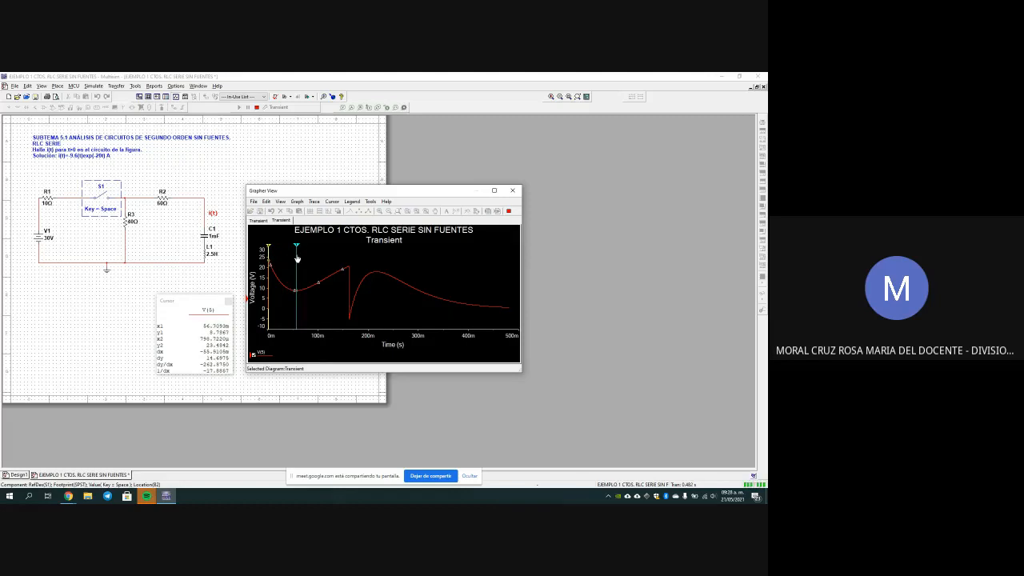
{"action": "left_click", "coordinate": [296, 258]}
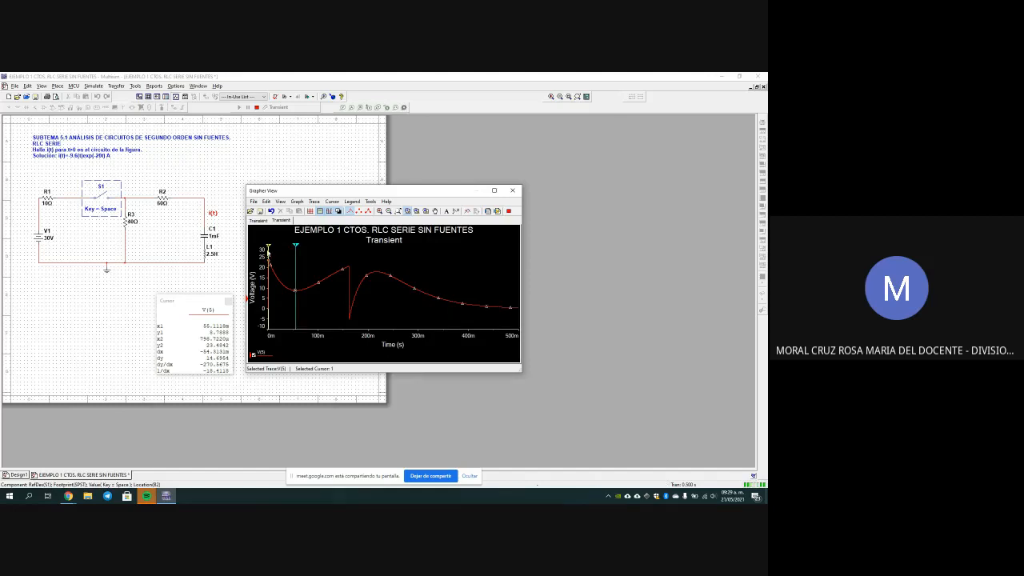
{"action": "key", "text": "F5"}
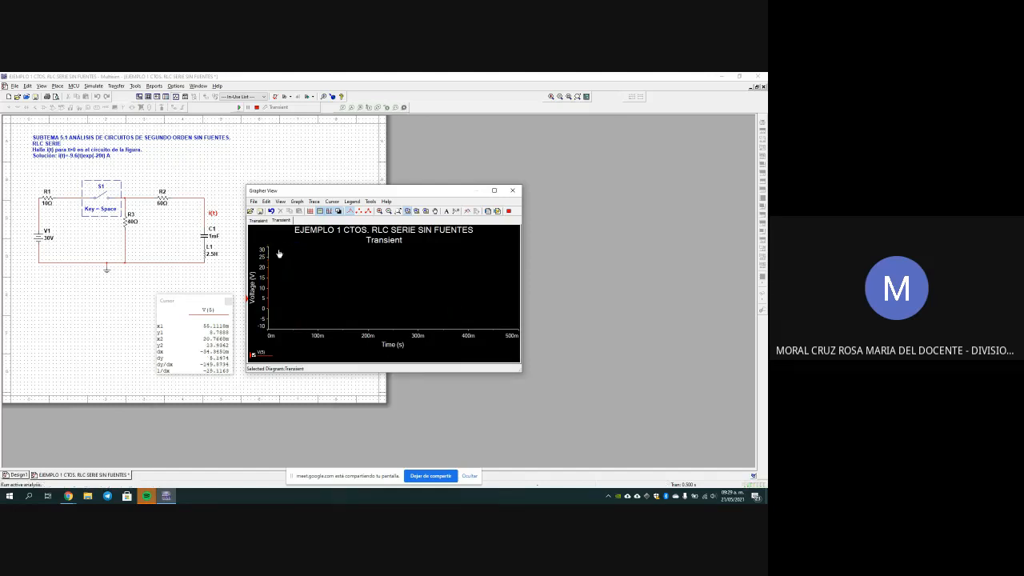
{"action": "key", "text": "space"}
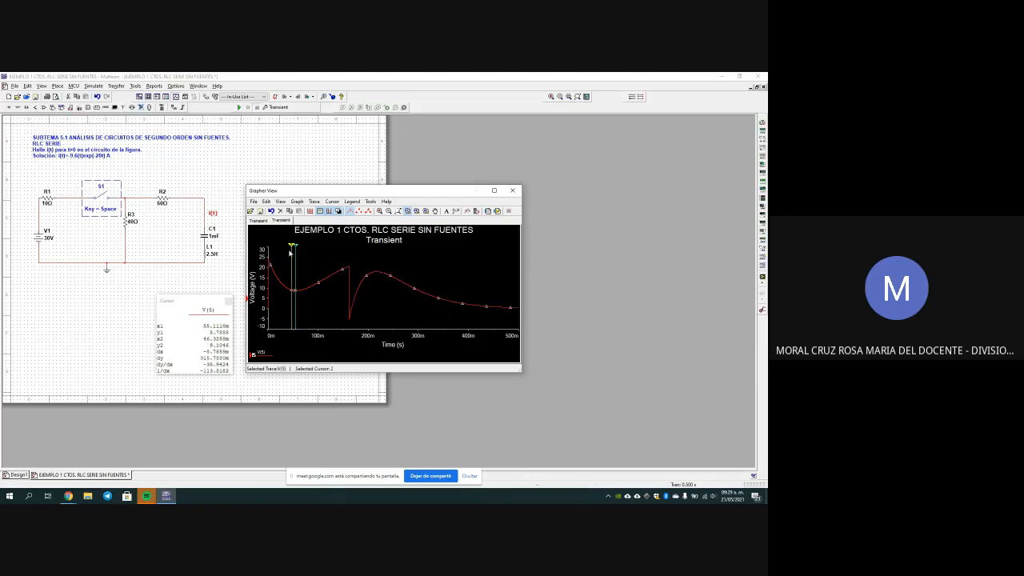
{"action": "left_click_drag", "start_coordinate": [291, 253], "coordinate": [297, 254]}
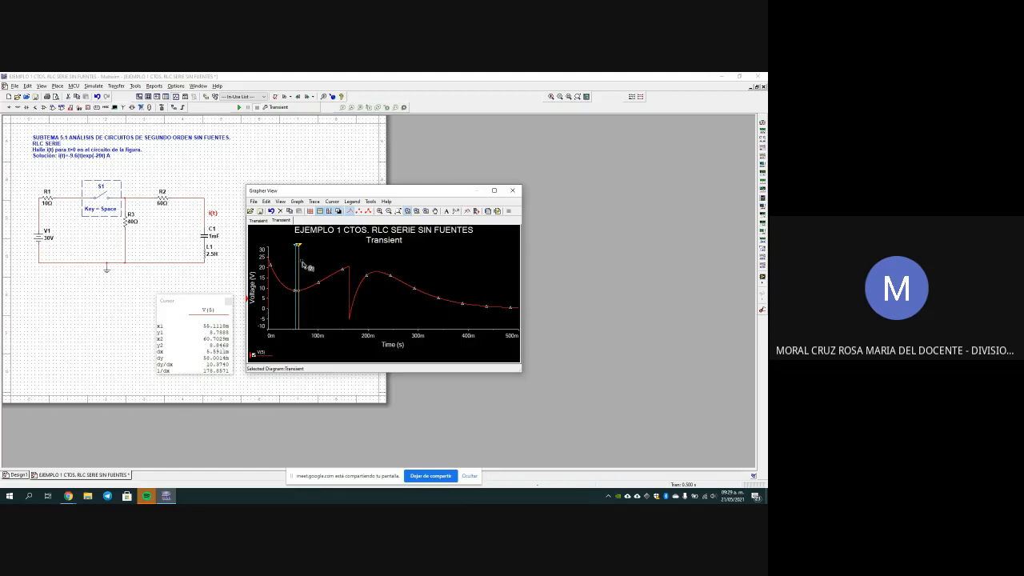
- Read the voltage with cursor 2 at about 154 ms, 206 ms and near the end of the run, and close the graph window
{"action": "left_click_drag", "start_coordinate": [296, 253], "coordinate": [345, 254]}
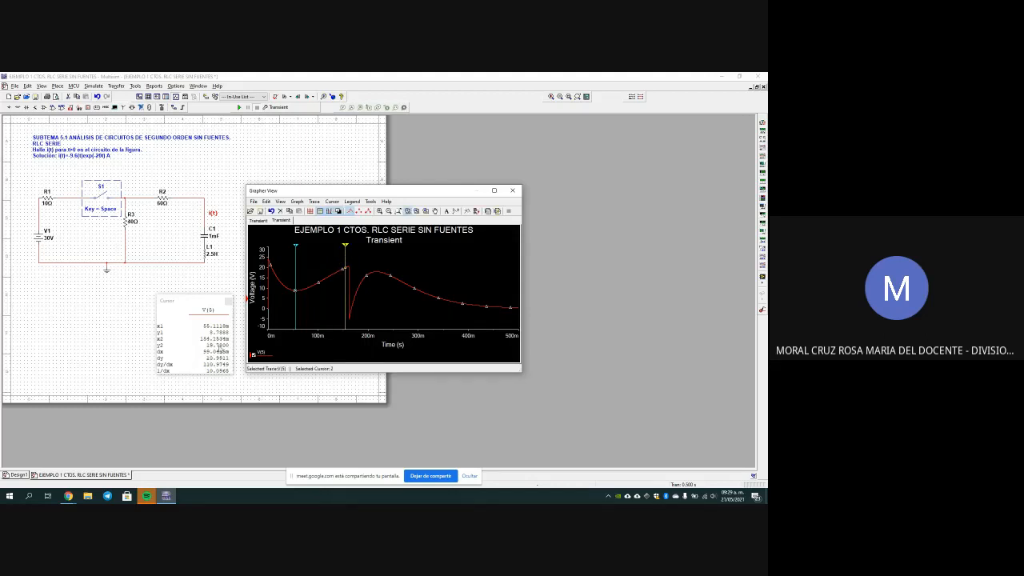
{"action": "left_click_drag", "start_coordinate": [345, 259], "coordinate": [371, 259]}
{"action": "left_click", "coordinate": [371, 249]}
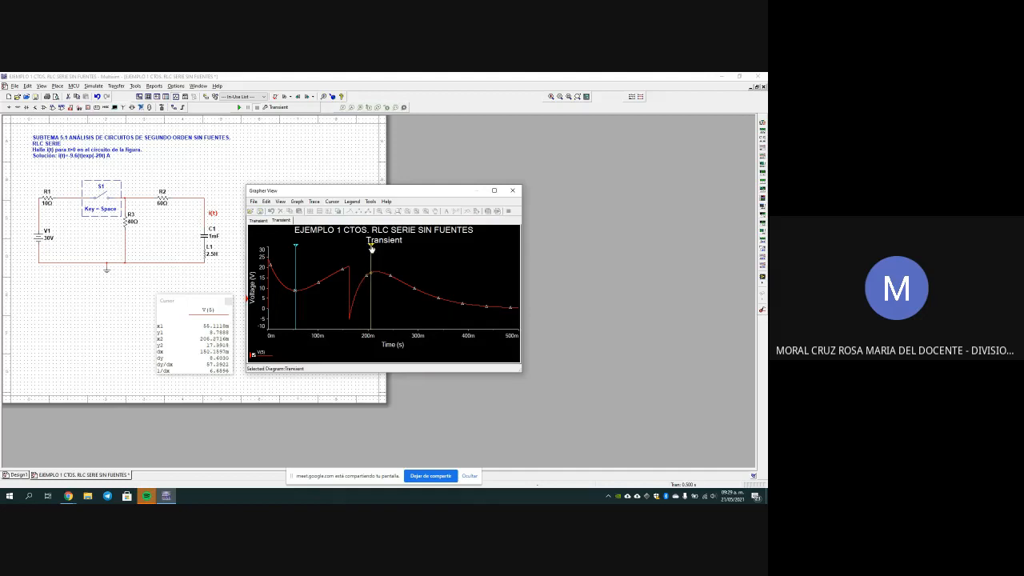
{"action": "left_click_drag", "start_coordinate": [371, 249], "coordinate": [502, 285]}
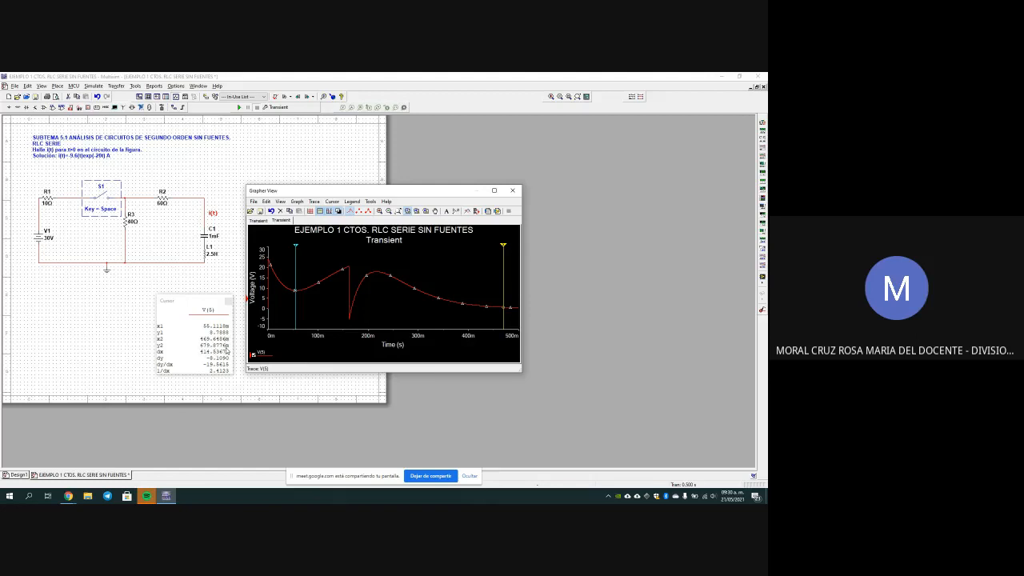
{"action": "left_click", "coordinate": [502, 292]}
{"action": "left_click_drag", "start_coordinate": [504, 257], "coordinate": [512, 262]}
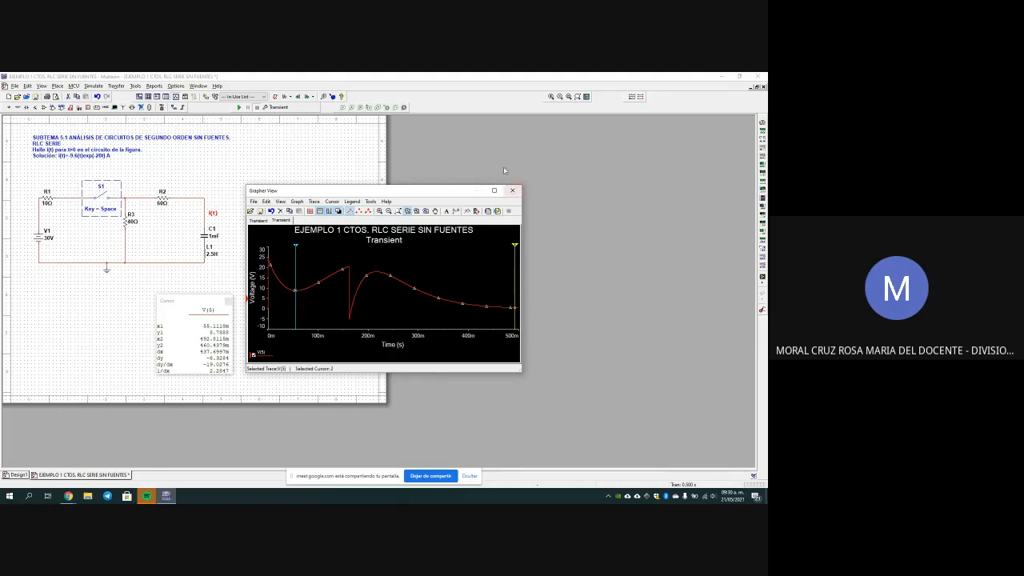
{"action": "left_click", "coordinate": [513, 191]}
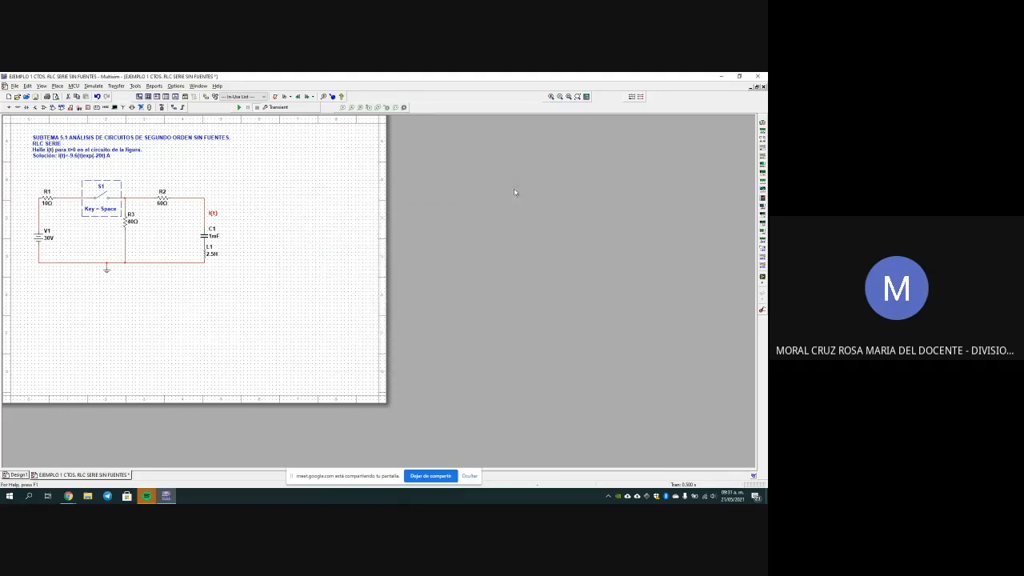
- Close the EJEMPLO 1 CTOS. RLC SERIE SIN FUENTES design, saving its changes
{"action": "left_click", "coordinate": [13, 87]}
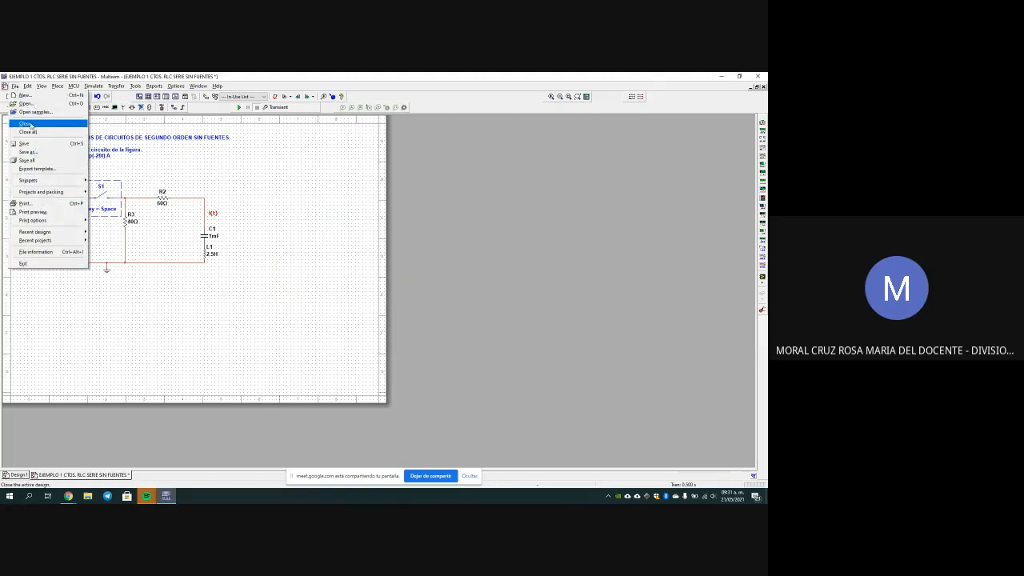
{"action": "left_click", "coordinate": [26, 124]}
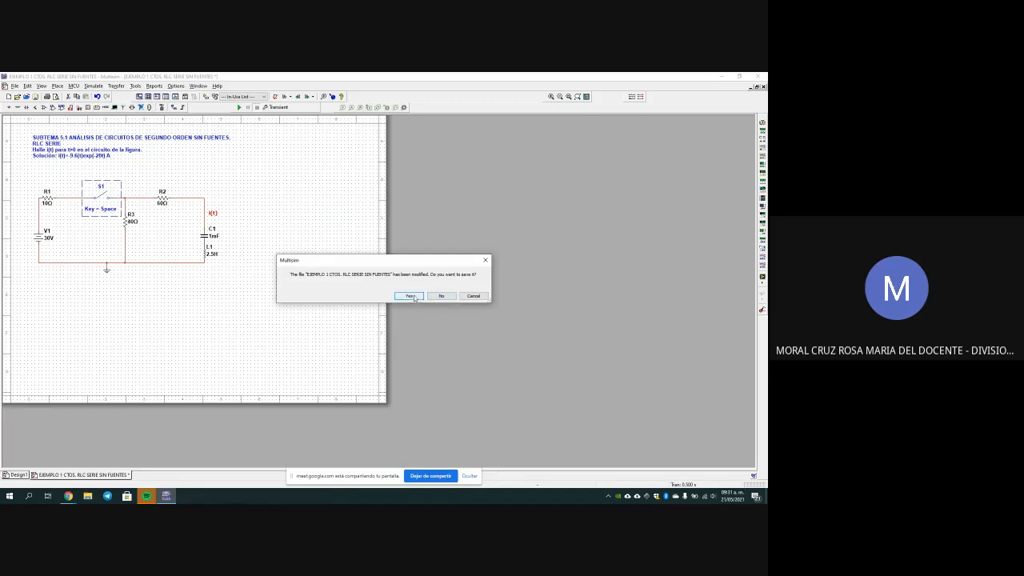
{"action": "left_click", "coordinate": [409, 296]}
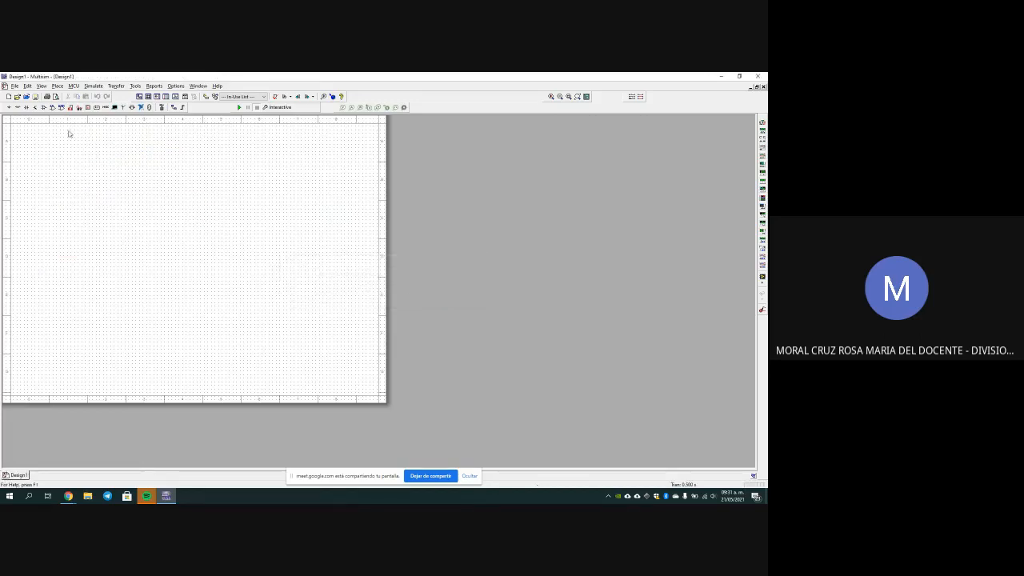
- Open the design file EJEMPLO 2 CIRCUITO RLC PARALELO SIN FUENTE
{"action": "left_click", "coordinate": [13, 85]}
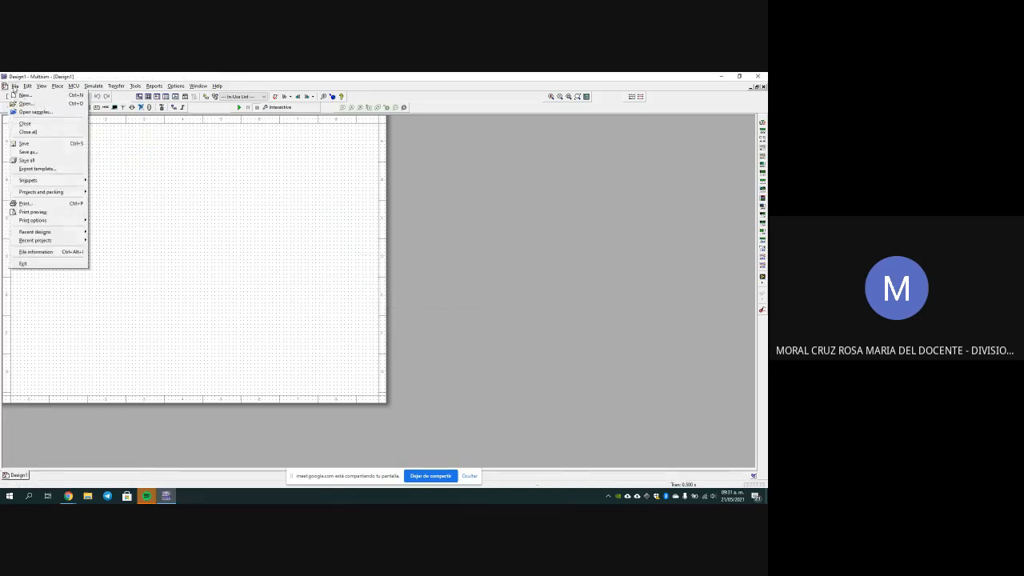
{"action": "left_click", "coordinate": [29, 104]}
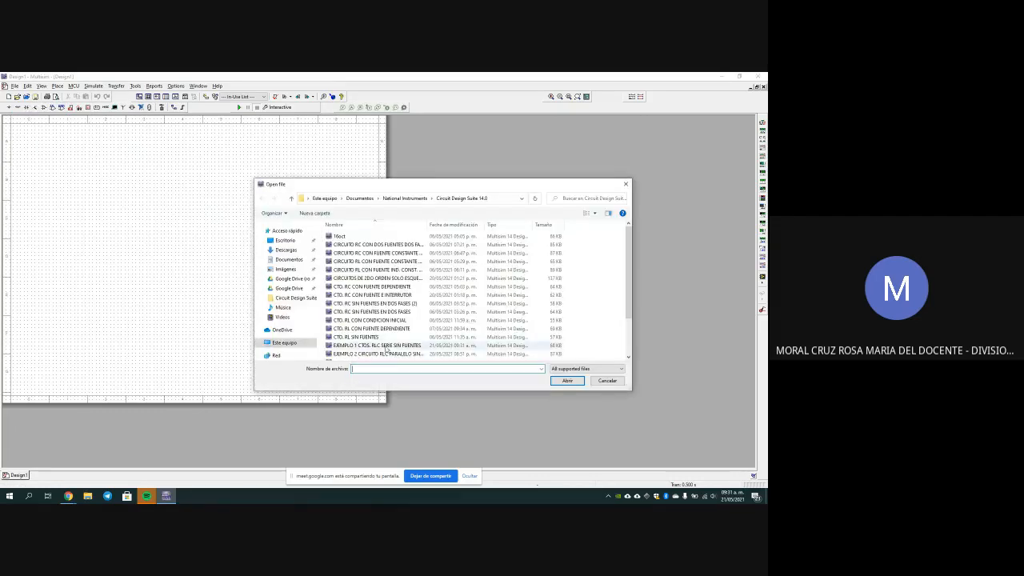
{"action": "left_click", "coordinate": [403, 355]}
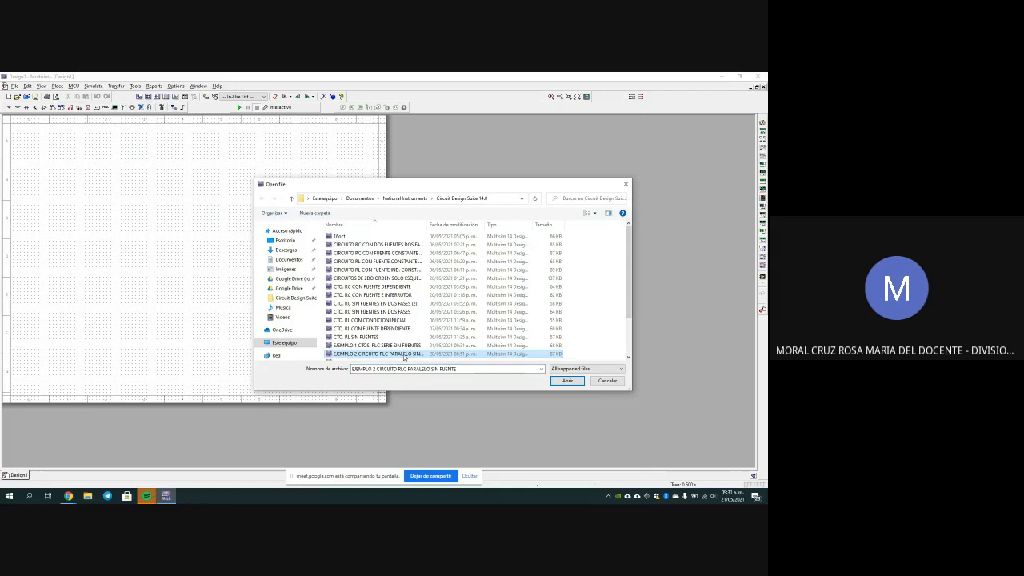
{"action": "left_click", "coordinate": [568, 380]}
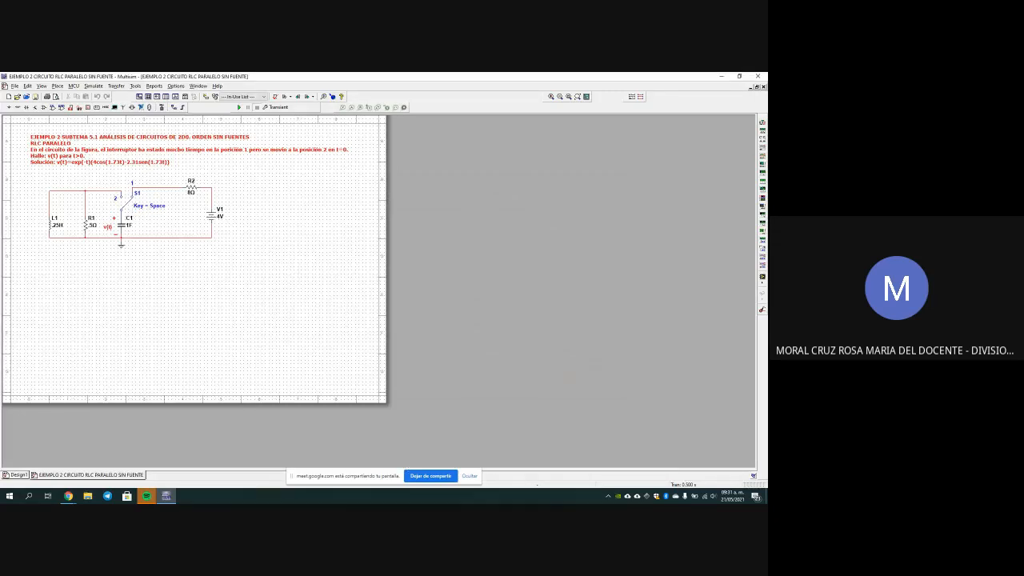
- Switch to the browser, return to the course page and open the TEMA 5 Subtema 5.1 document on the concepto de razón de amortiguamiento
{"action": "left_click", "coordinate": [720, 77]}
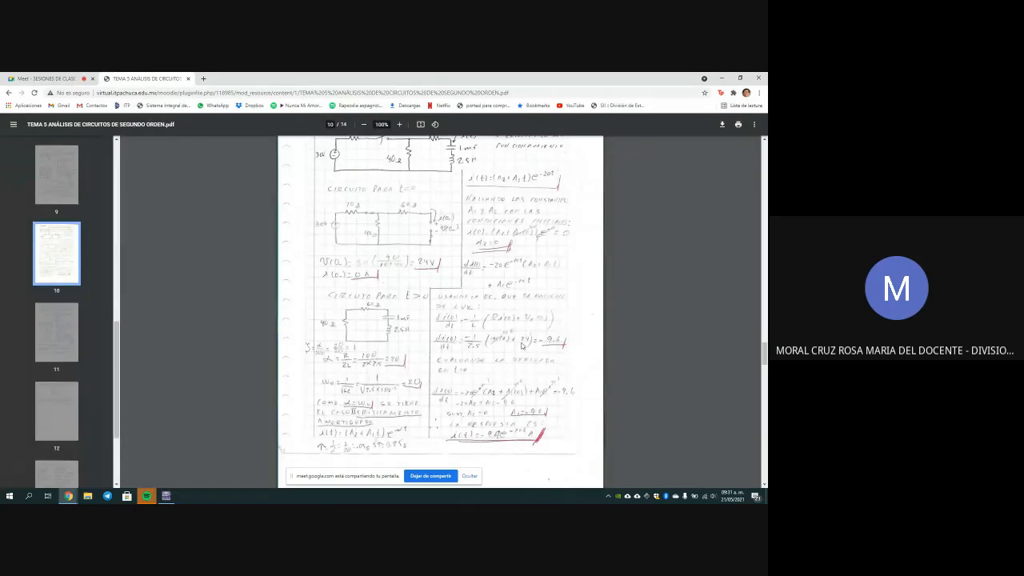
{"action": "left_click", "coordinate": [10, 93]}
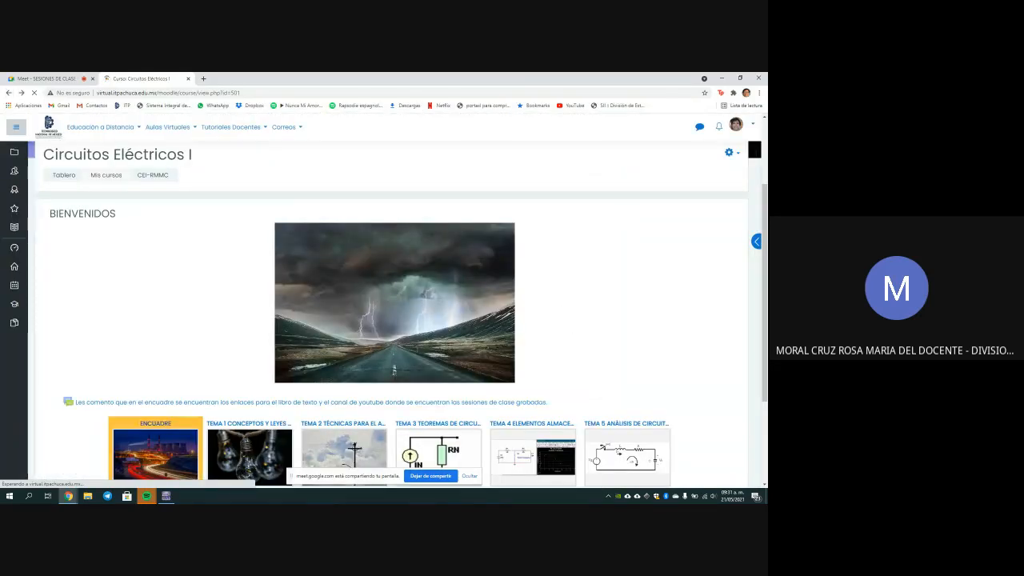
{"action": "scroll", "coordinate": [766, 335], "scroll_direction": "down", "scroll_amount": 2}
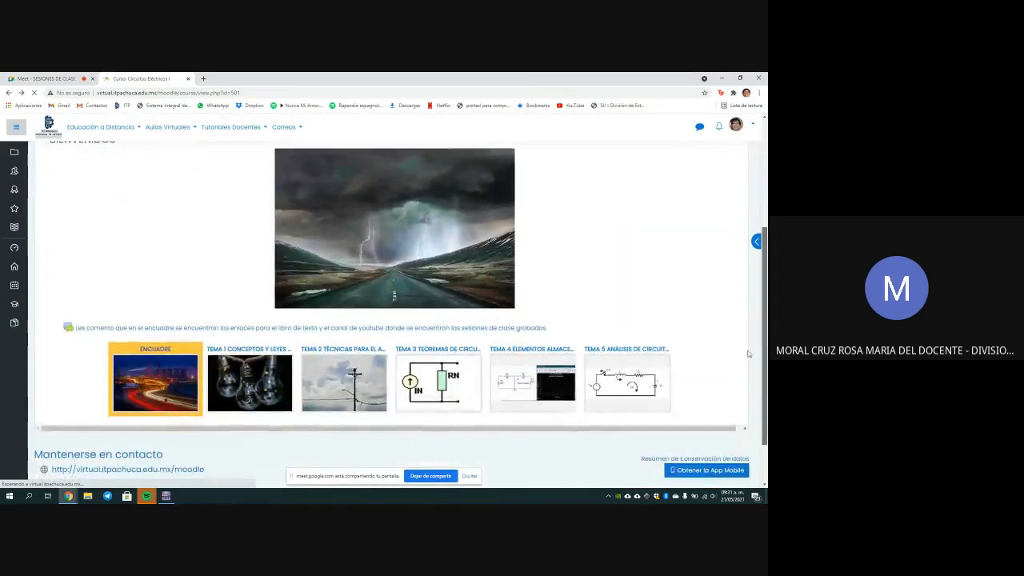
{"action": "left_click", "coordinate": [626, 351]}
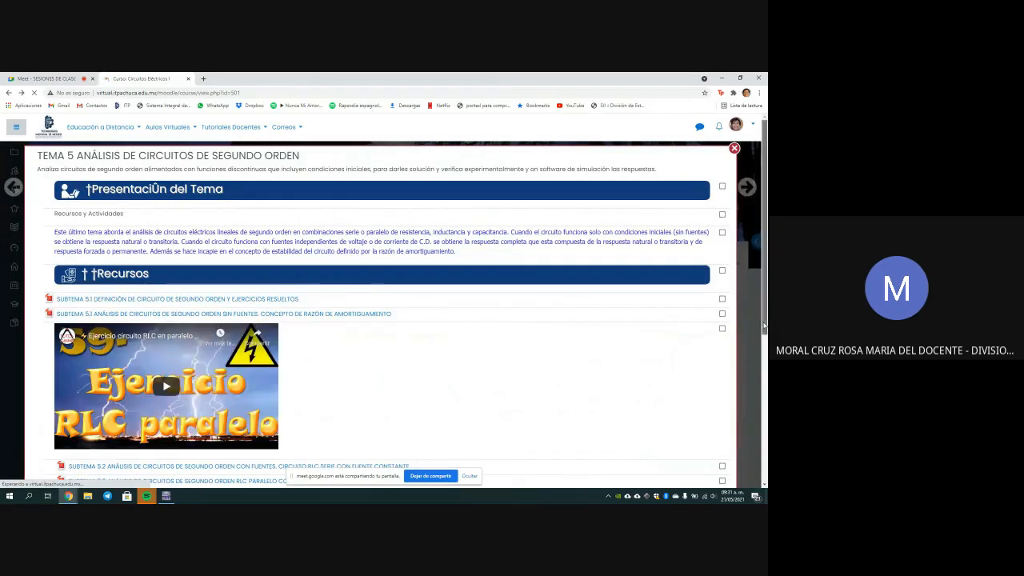
{"action": "left_click_drag", "start_coordinate": [762, 329], "coordinate": [765, 372]}
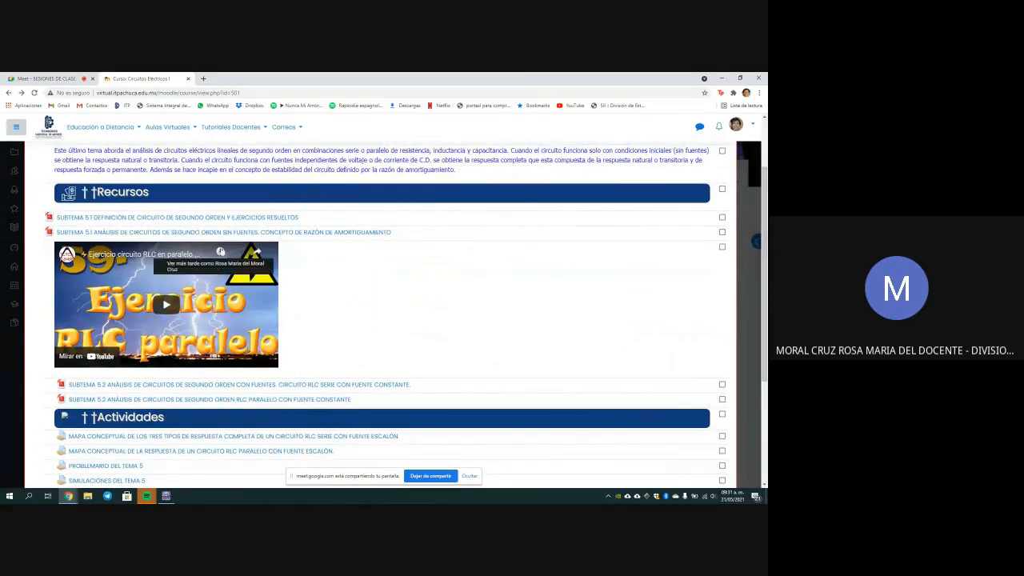
{"action": "left_click", "coordinate": [315, 232]}
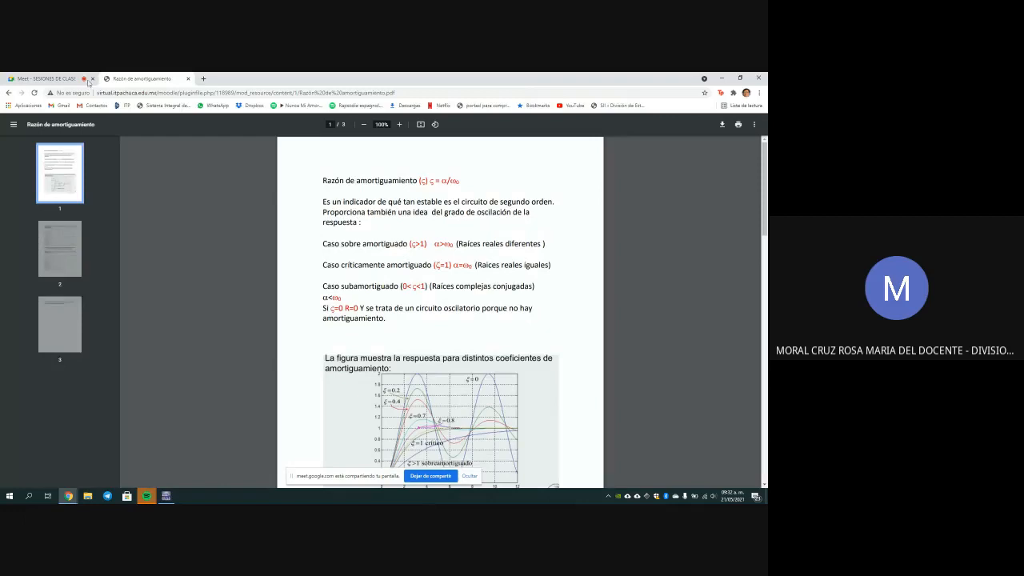
- Go back to the course page, reopen the TEMA 5 resources, and check the Meet call before returning to the course
{"action": "left_click", "coordinate": [8, 93]}
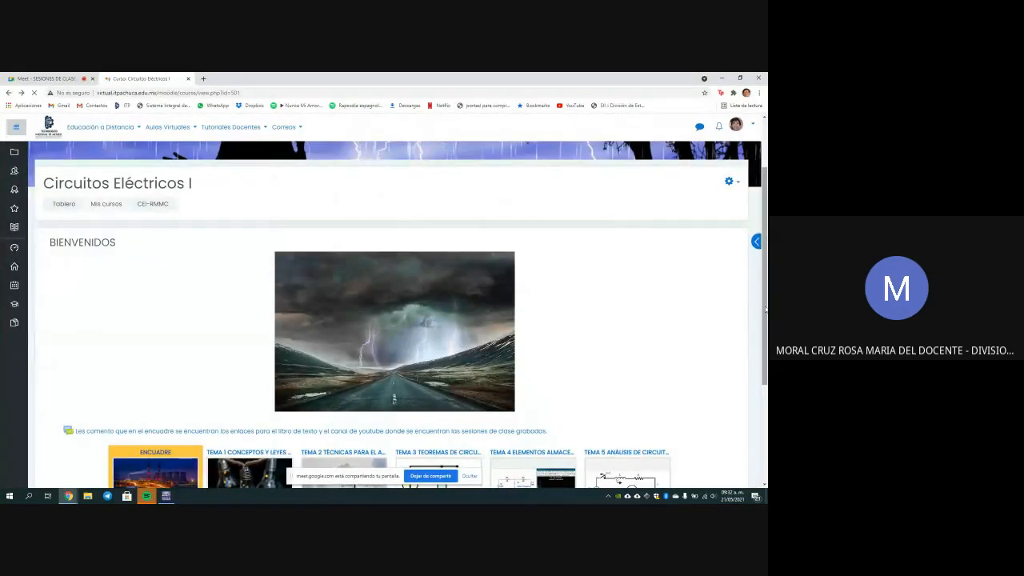
{"action": "scroll", "coordinate": [626, 391], "scroll_direction": "down", "scroll_amount": 2}
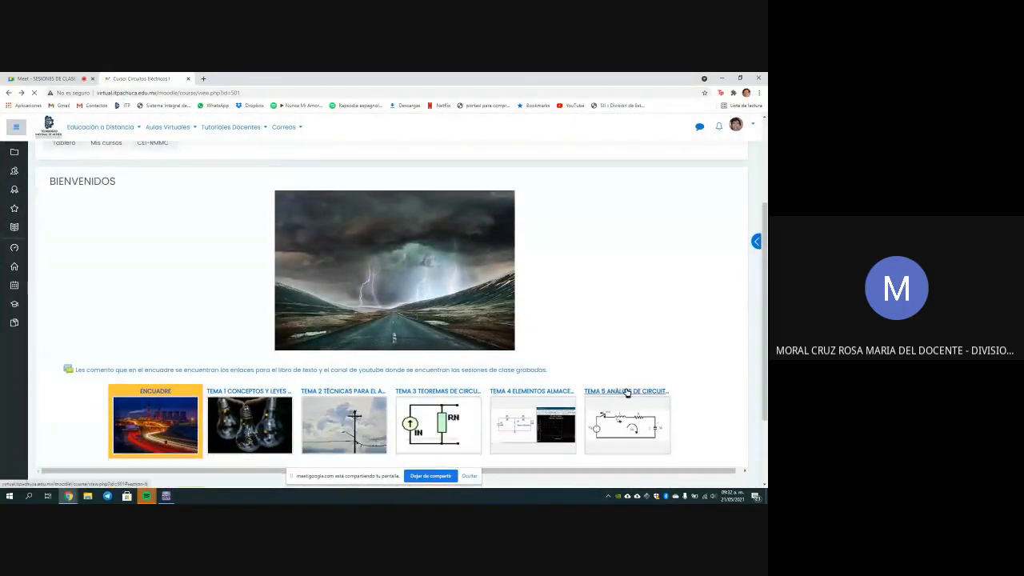
{"action": "left_click", "coordinate": [624, 390]}
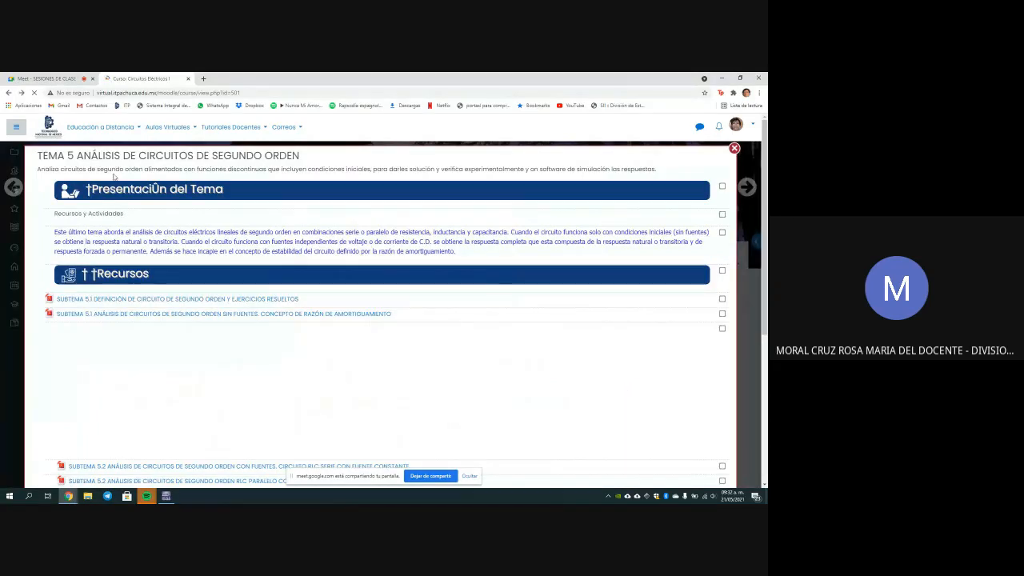
{"action": "left_click", "coordinate": [50, 78]}
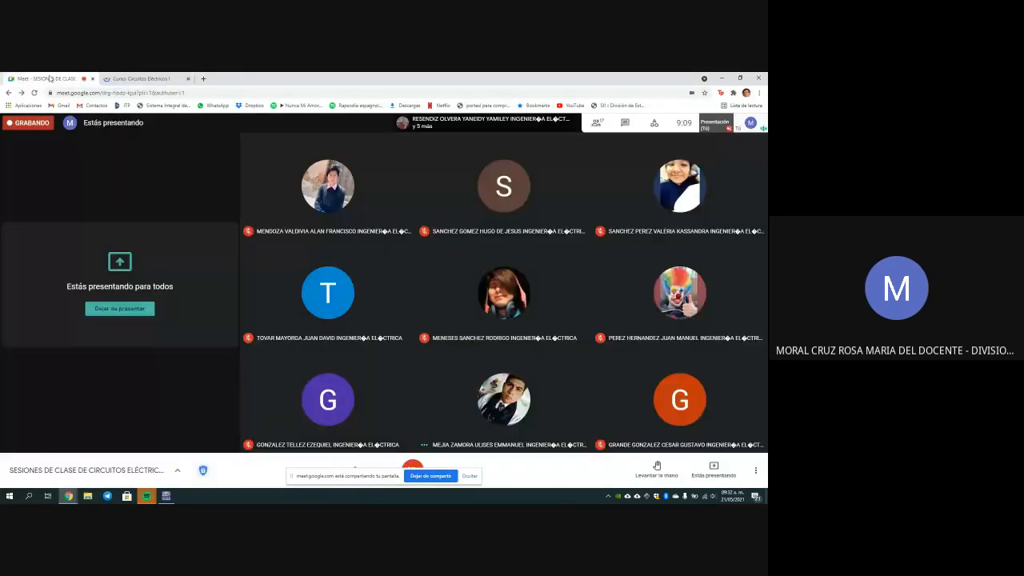
{"action": "left_click", "coordinate": [163, 80]}
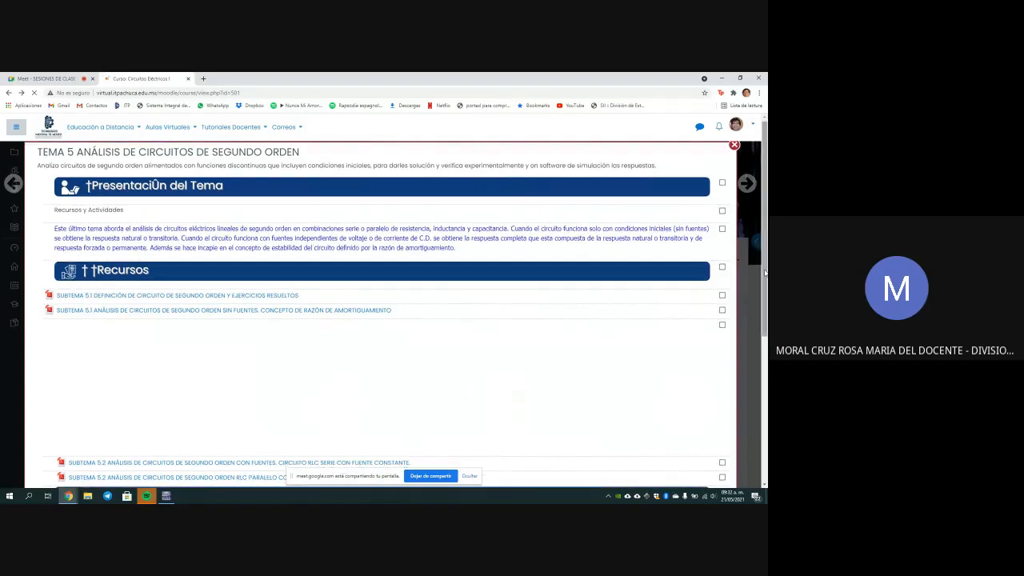
- Open the TEMA 5 ANÁLISIS DE CIRCUITOS DE SEGUNDO ORDEN document and review the source-free parallel RLC exercise on page 14
{"action": "scroll", "coordinate": [764, 268], "scroll_direction": "down", "scroll_amount": 3}
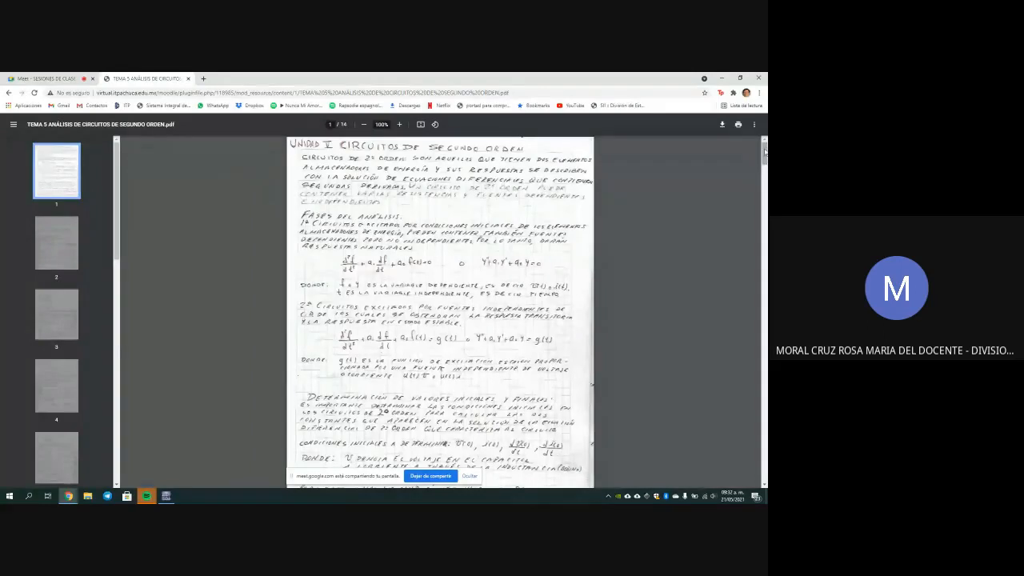
{"action": "left_click_drag", "start_coordinate": [765, 151], "coordinate": [760, 461]}
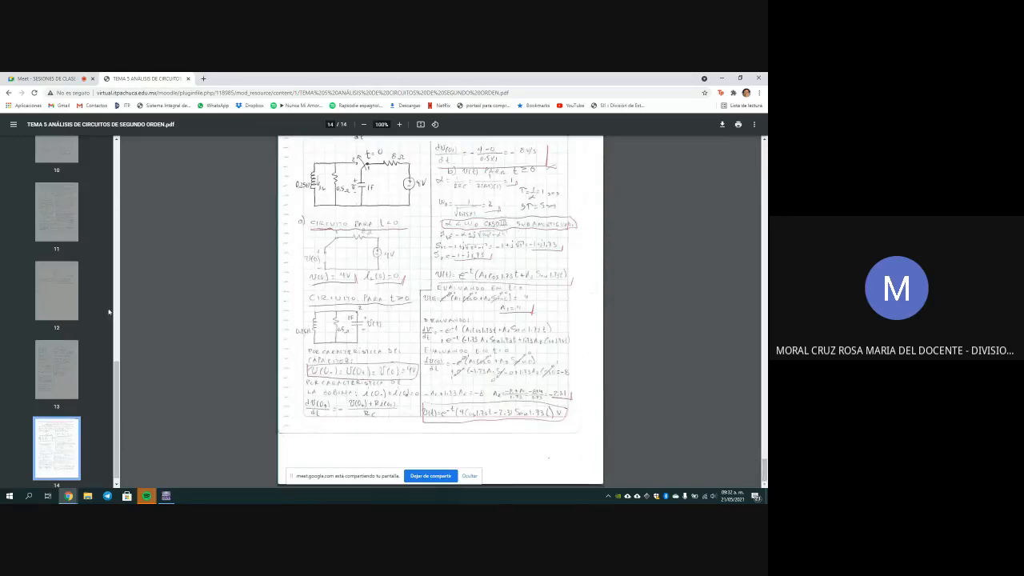
{"action": "scroll", "coordinate": [120, 386], "scroll_direction": "down", "scroll_amount": 1}
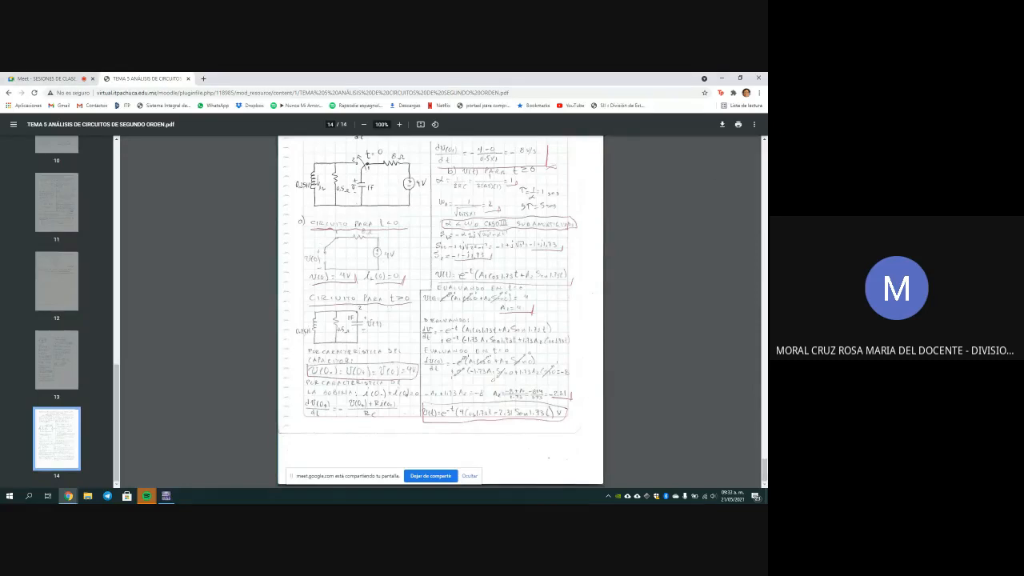
{"action": "left_click_drag", "start_coordinate": [764, 469], "coordinate": [762, 462]}
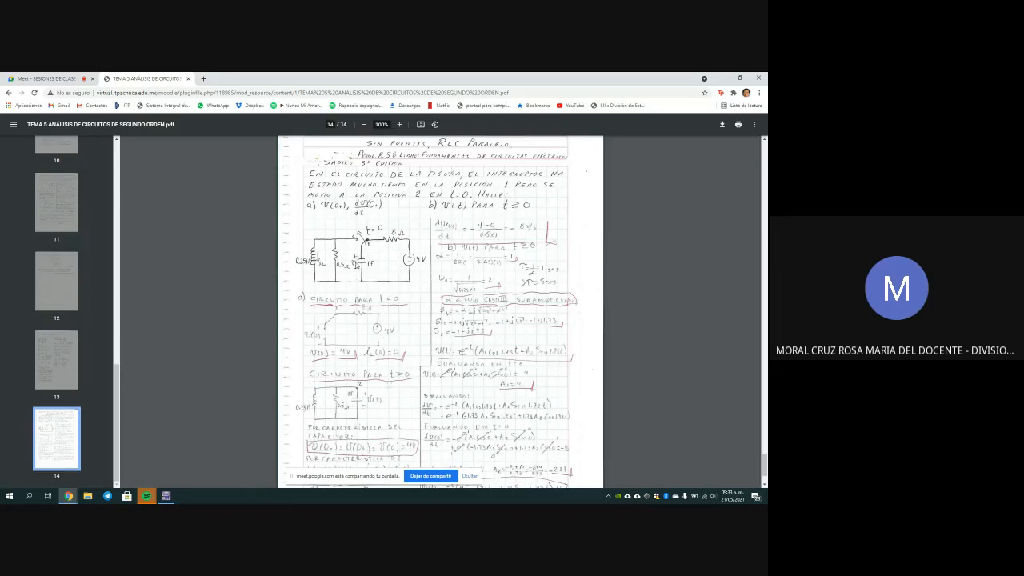
{"action": "scroll", "coordinate": [398, 295], "scroll_direction": "up", "scroll_amount": 1}
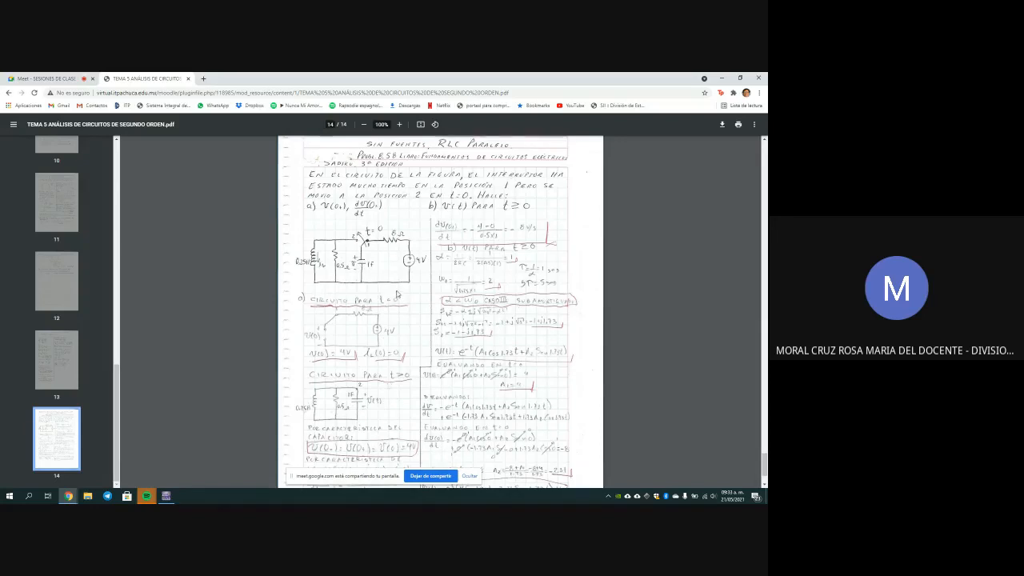
{"action": "scroll", "coordinate": [397, 295], "scroll_direction": "down", "scroll_amount": 1}
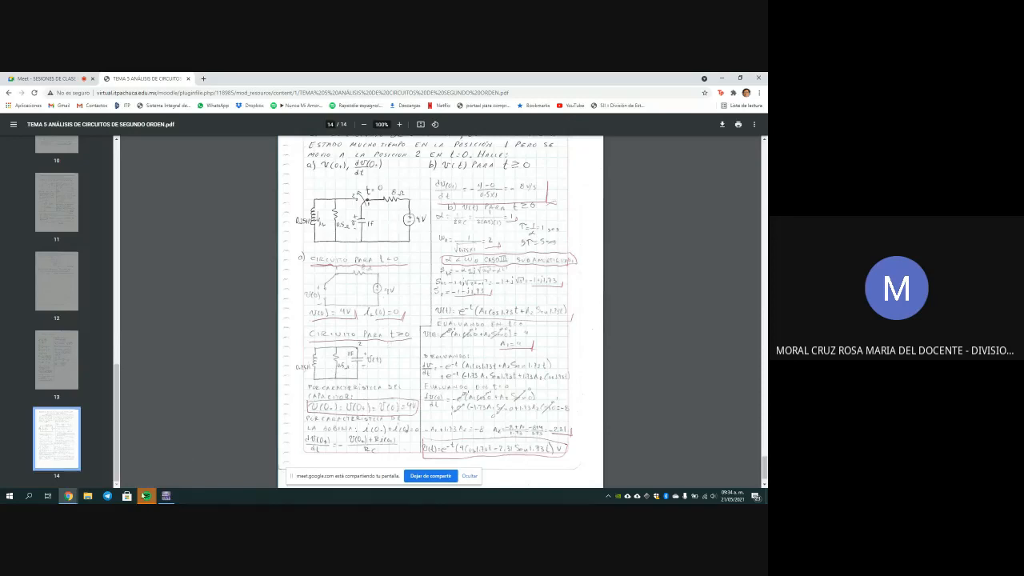
- Switch to Multisim, check the Transient analysis for a 40 s end time and V(1) as output, and save its settings
{"action": "left_click", "coordinate": [165, 497]}
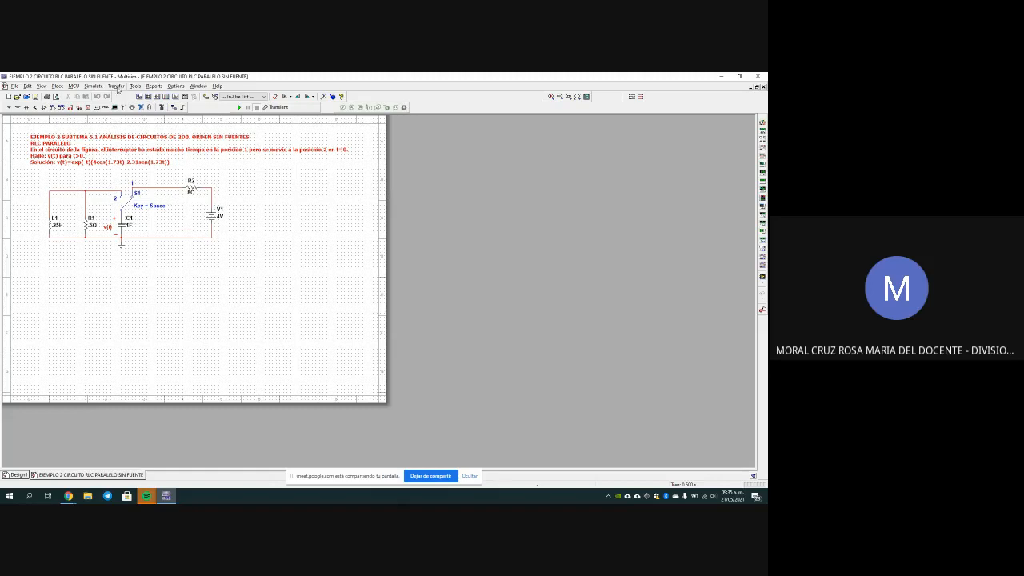
{"action": "left_click", "coordinate": [94, 86]}
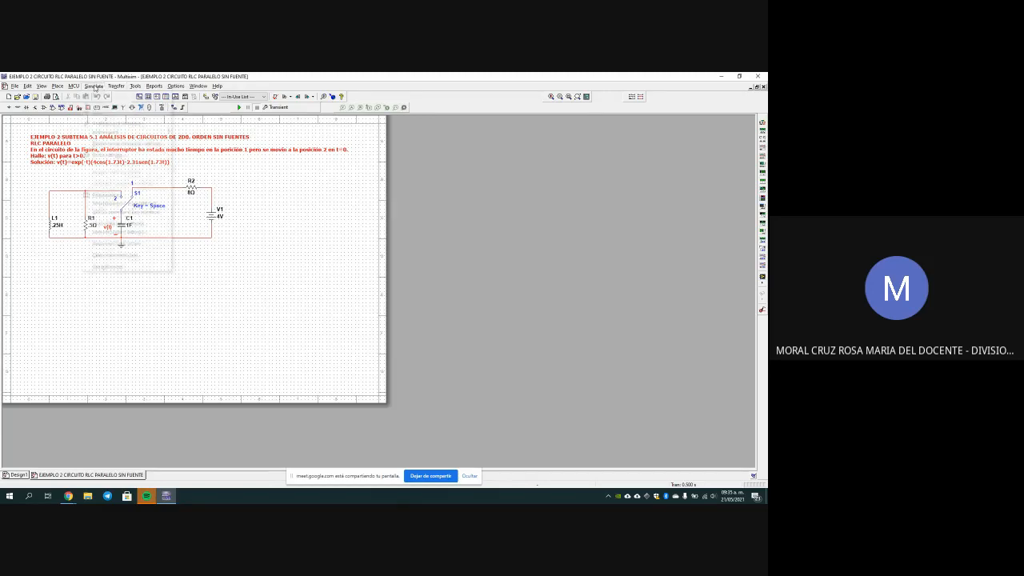
{"action": "left_click", "coordinate": [106, 125]}
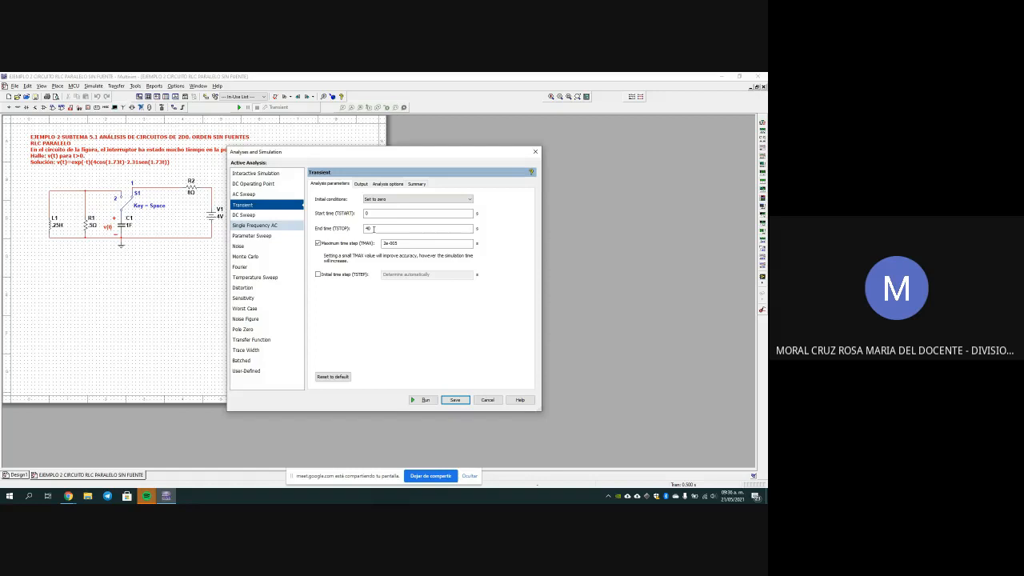
{"action": "left_click", "coordinate": [398, 245]}
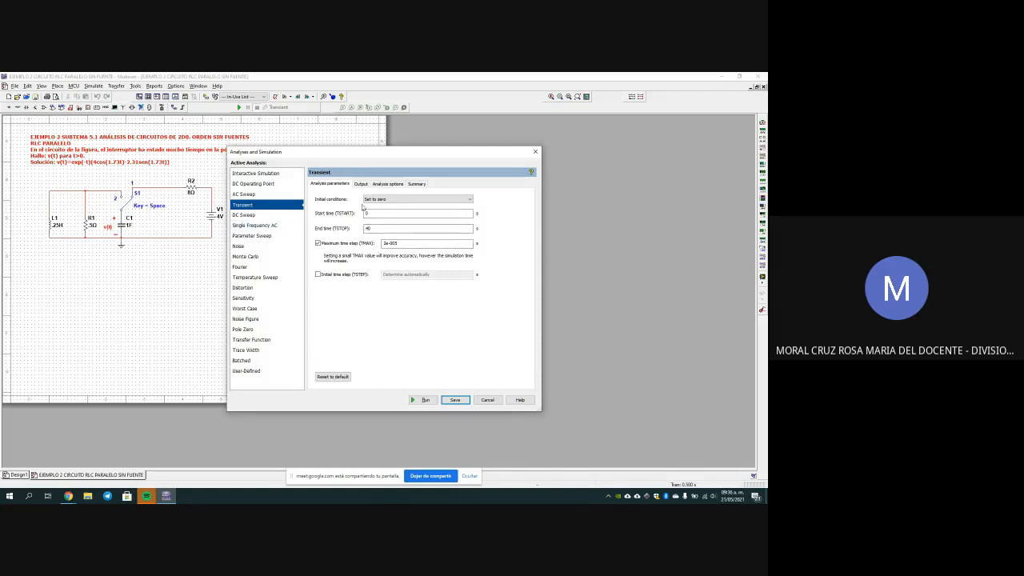
{"action": "left_click", "coordinate": [365, 185]}
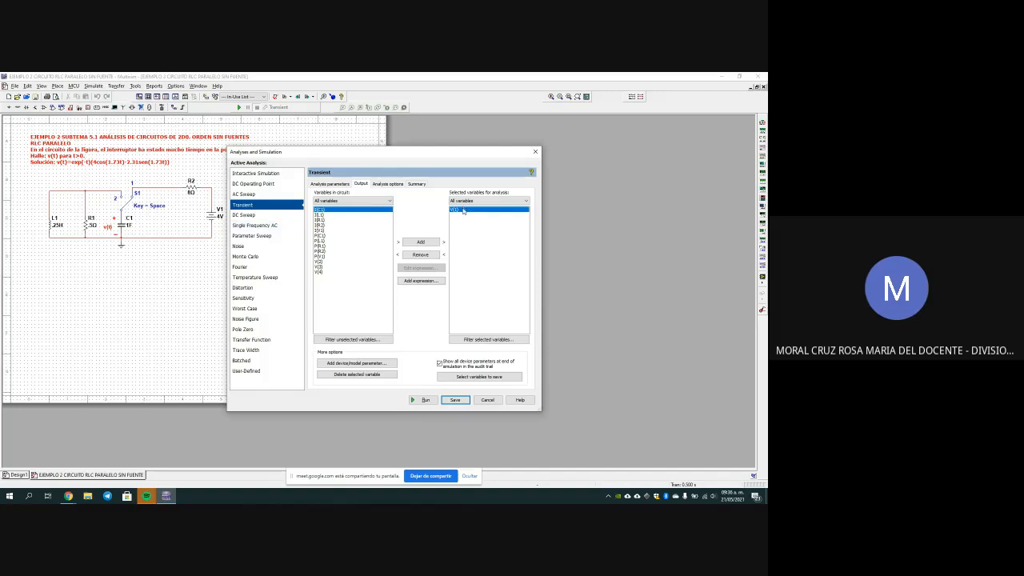
{"action": "left_click", "coordinate": [456, 399]}
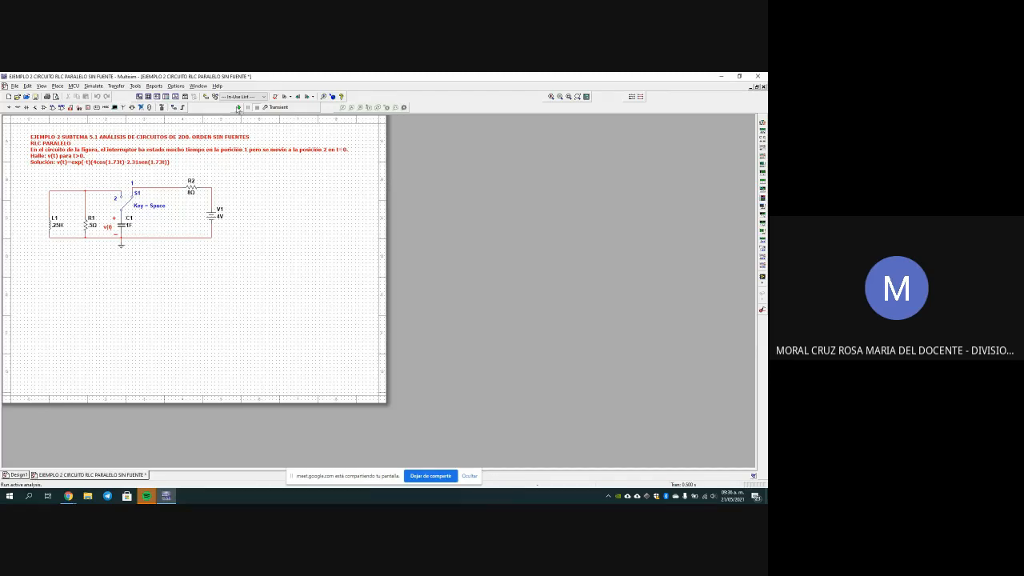
- Run the transient simulation, move the cursor readout off the graph, and flip switch S1 to position 2 at about 24 s
{"action": "left_click", "coordinate": [238, 108]}
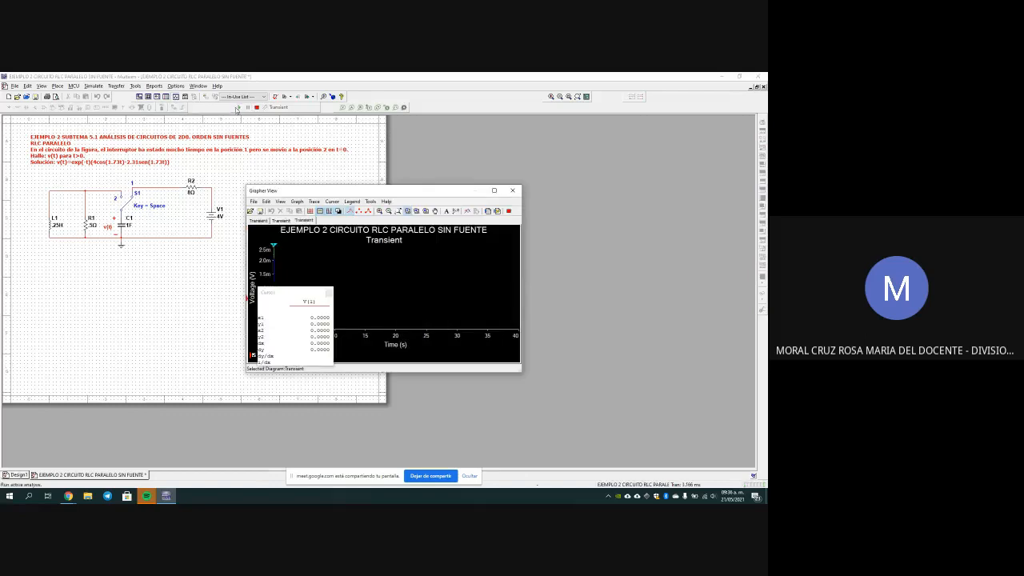
{"action": "left_click_drag", "start_coordinate": [303, 297], "coordinate": [189, 315]}
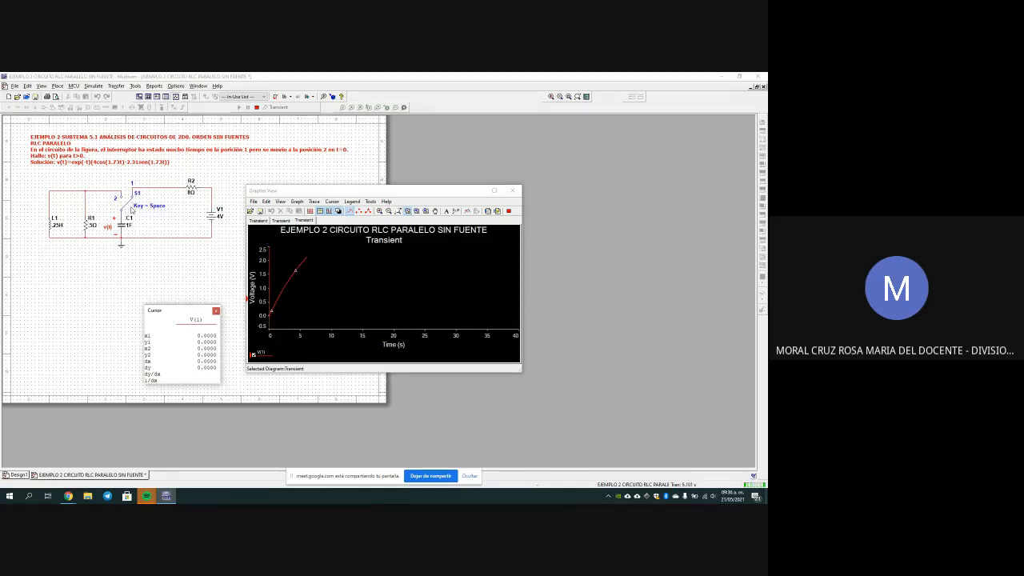
{"action": "left_click", "coordinate": [313, 256]}
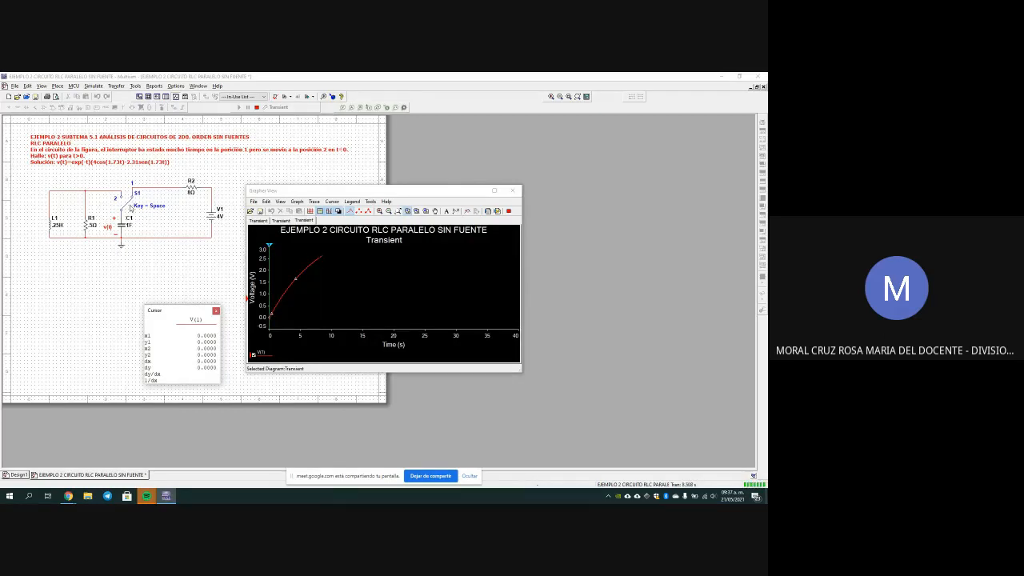
{"action": "left_click", "coordinate": [321, 256]}
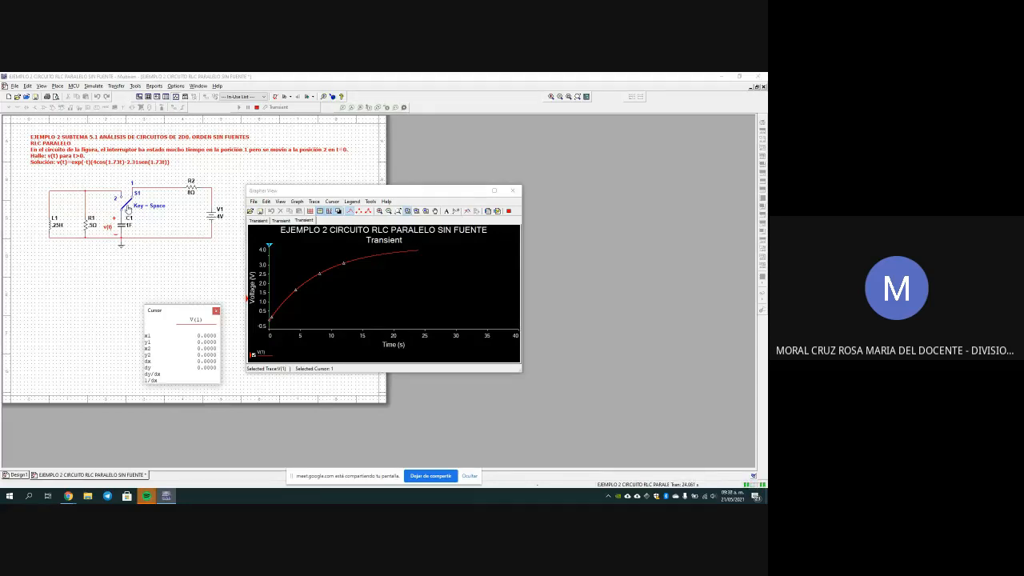
{"action": "left_click", "coordinate": [127, 210]}
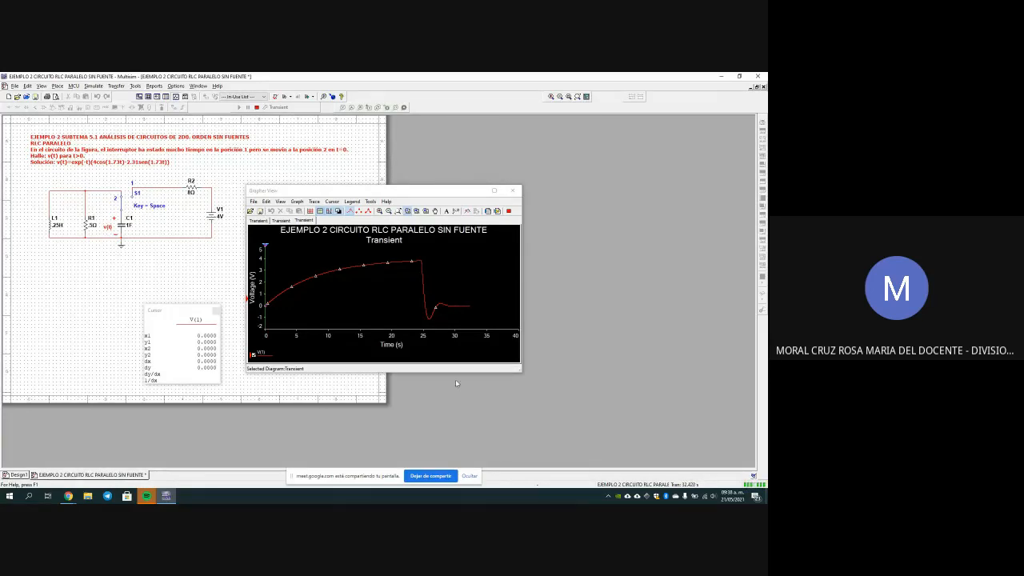
{"action": "left_click", "coordinate": [449, 336]}
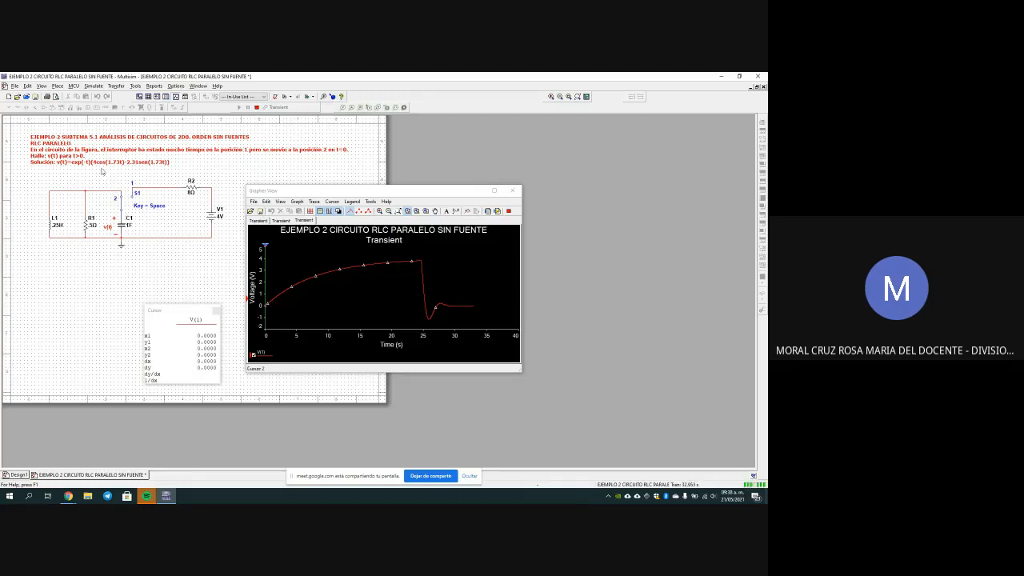
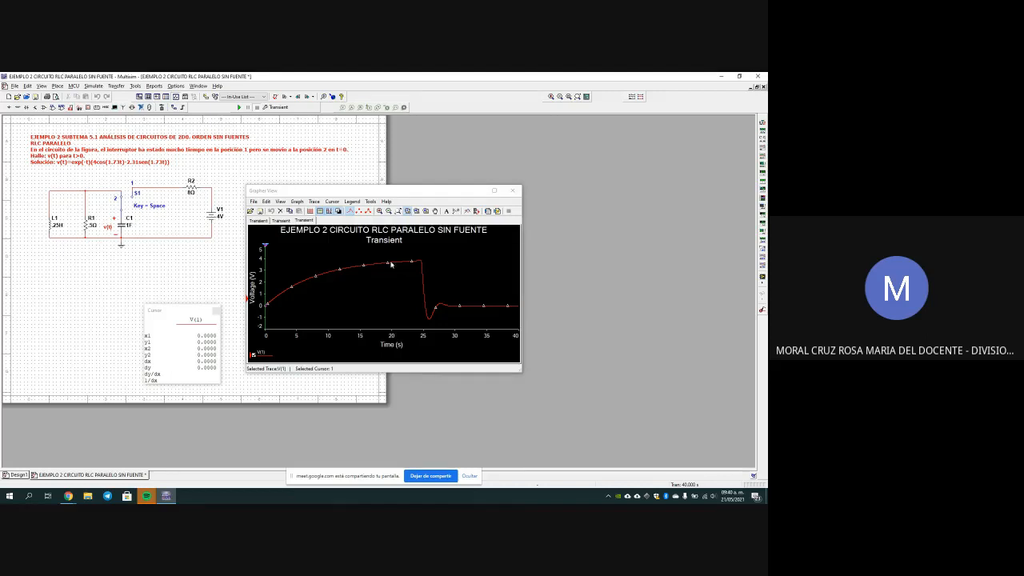
- Check the Meet call in the browser, then return to the parallel RLC design in Multisim
{"action": "left_click", "coordinate": [723, 76]}
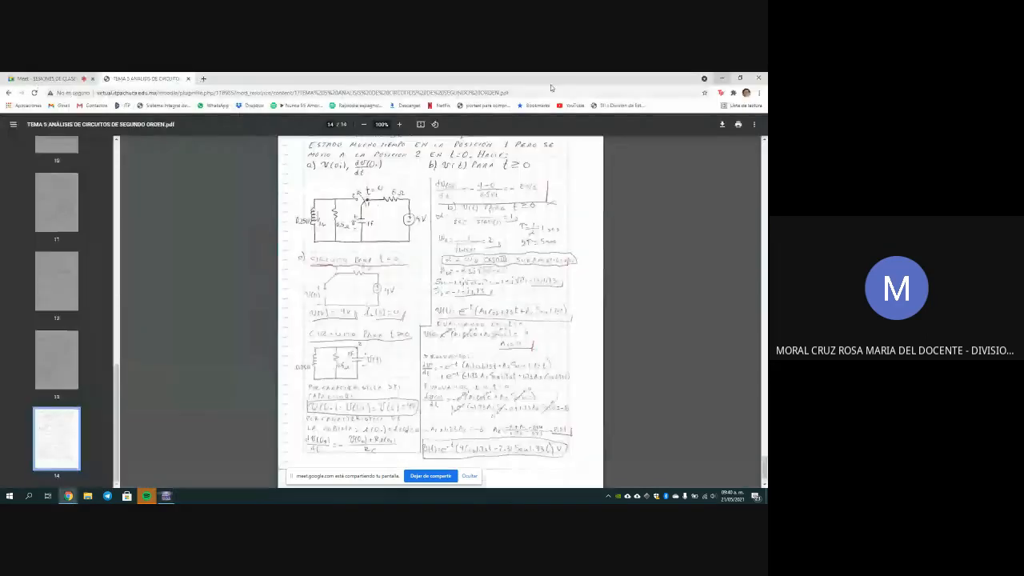
{"action": "left_click", "coordinate": [48, 79]}
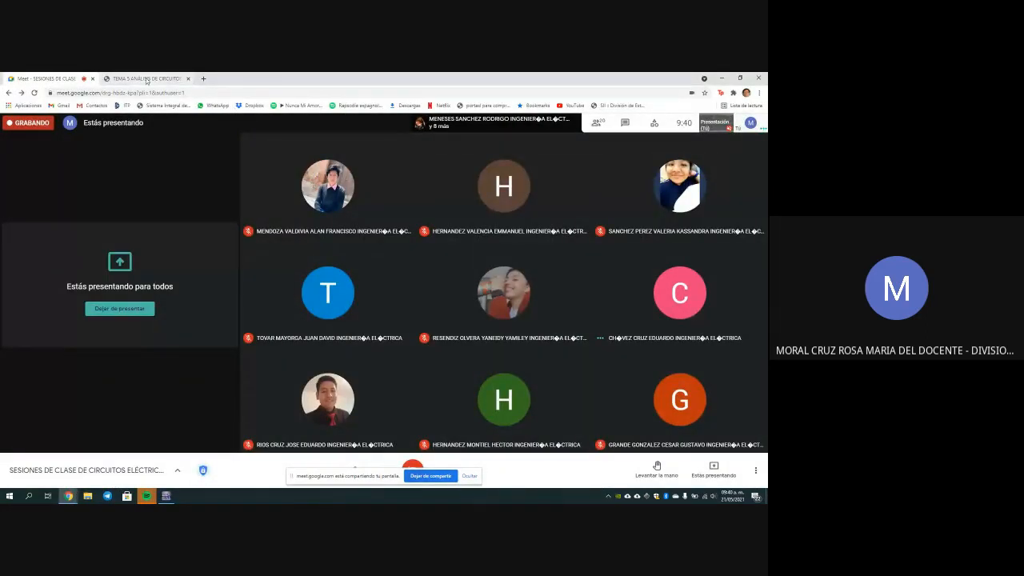
{"action": "left_click", "coordinate": [166, 496]}
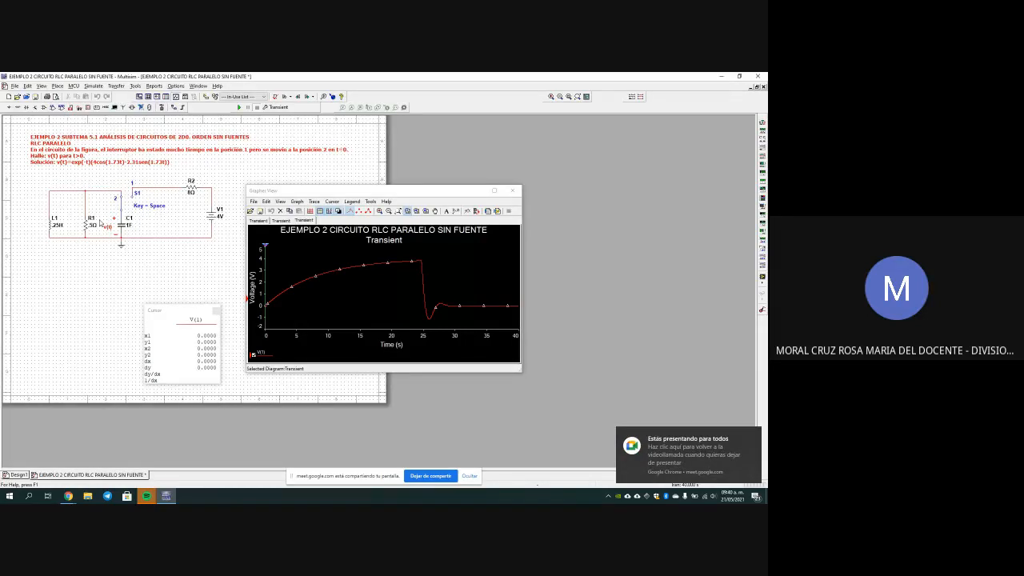
- Close the Grapher and delete resistor R2 and voltage source V1 from the parallel RLC circuit
{"action": "left_click", "coordinate": [517, 191]}
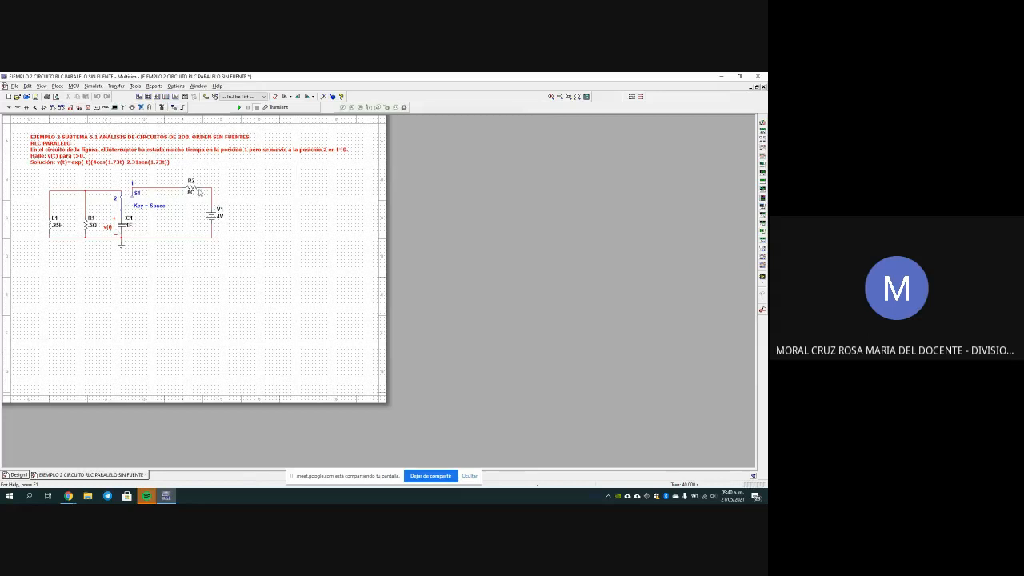
{"action": "left_click", "coordinate": [200, 190]}
{"action": "left_click_drag", "start_coordinate": [342, 216], "coordinate": [342, 219]}
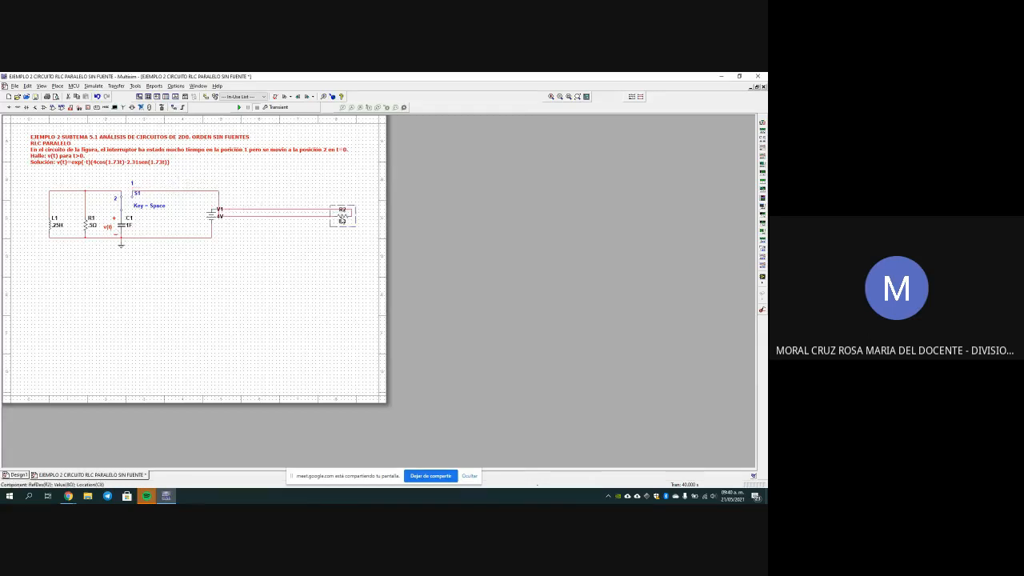
{"action": "right_click", "coordinate": [341, 216]}
{"action": "left_click", "coordinate": [348, 248]}
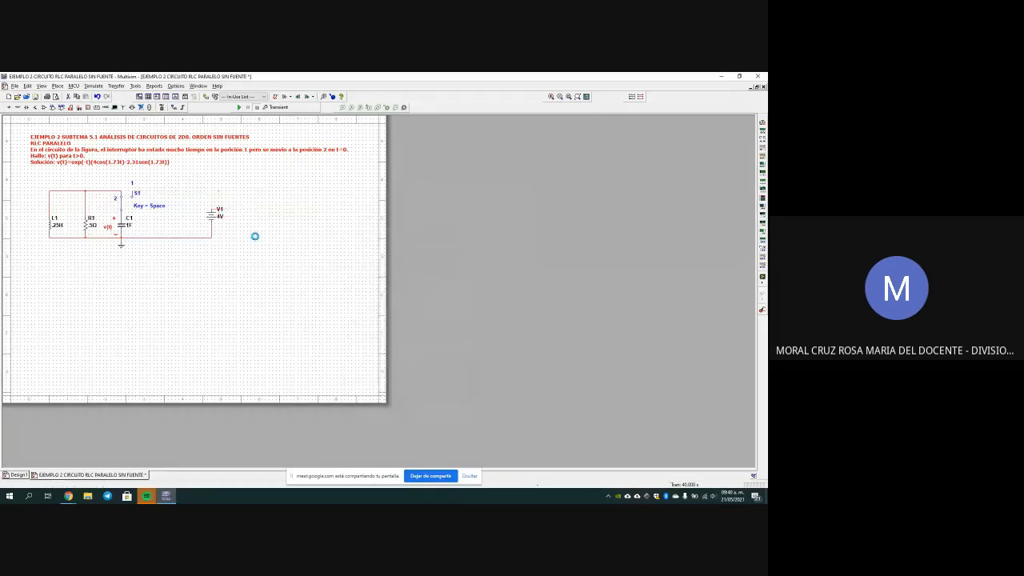
{"action": "right_click", "coordinate": [211, 217]}
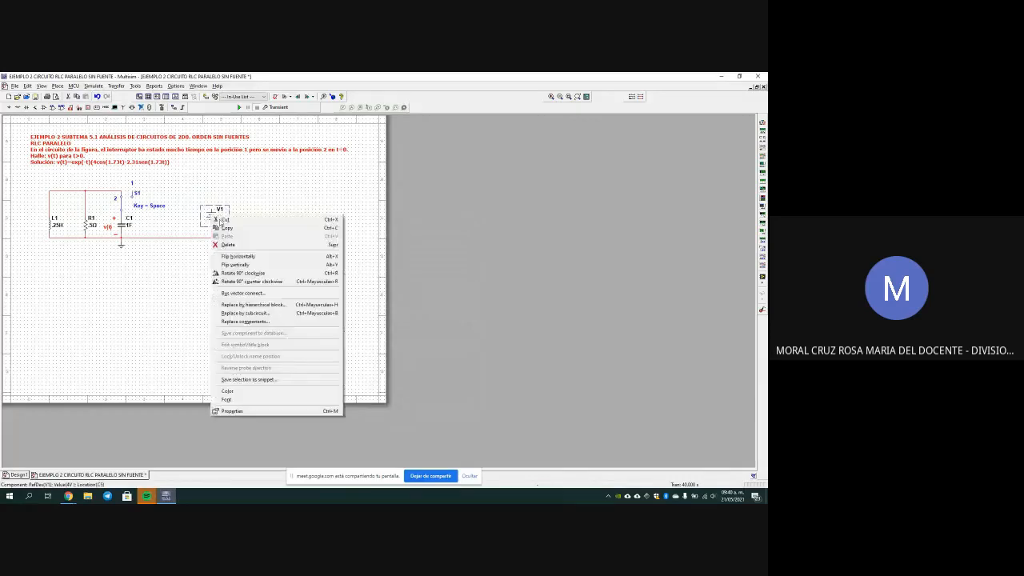
{"action": "left_click", "coordinate": [245, 246]}
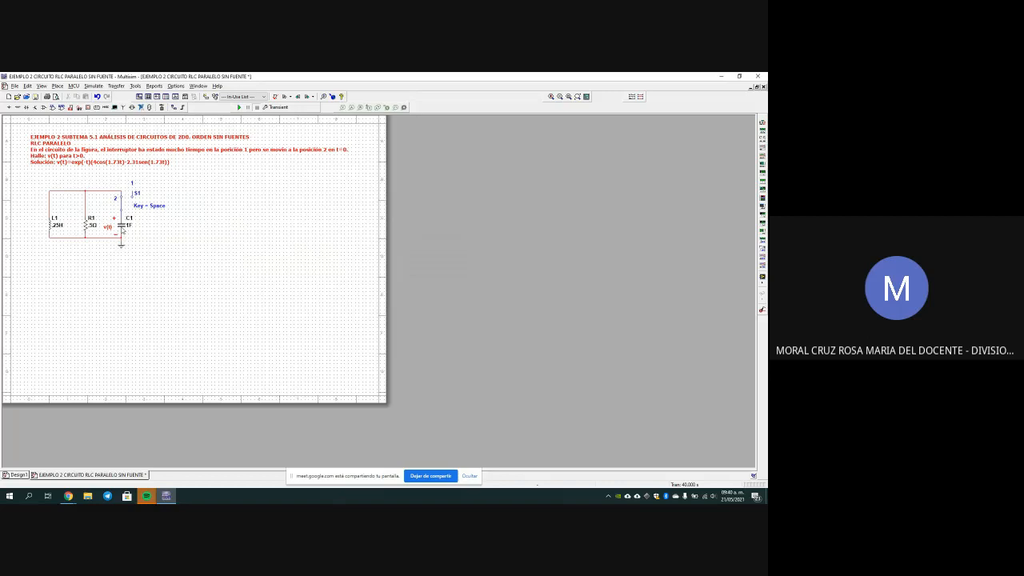
- Enable the initial condition of capacitor C1 and set it to 4 V
{"action": "left_click", "coordinate": [124, 231]}
{"action": "double_click", "coordinate": [120, 227]}
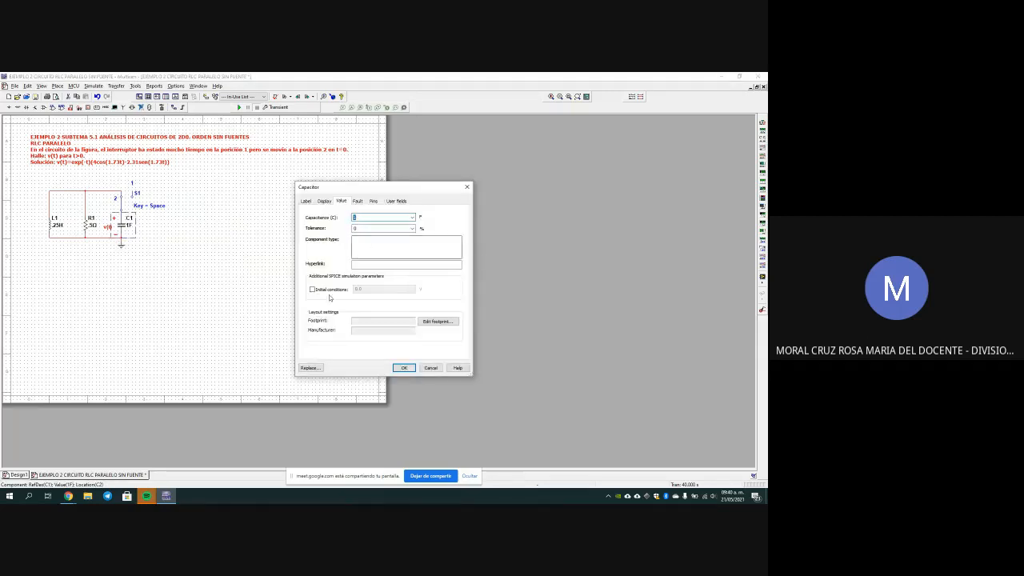
{"action": "left_click", "coordinate": [312, 290]}
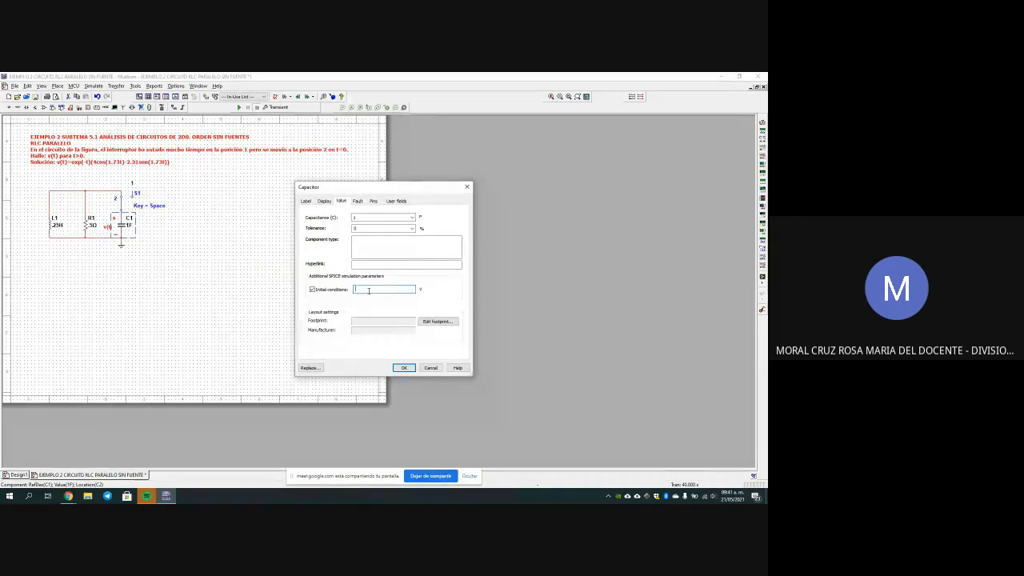
{"action": "type", "text": "4"}
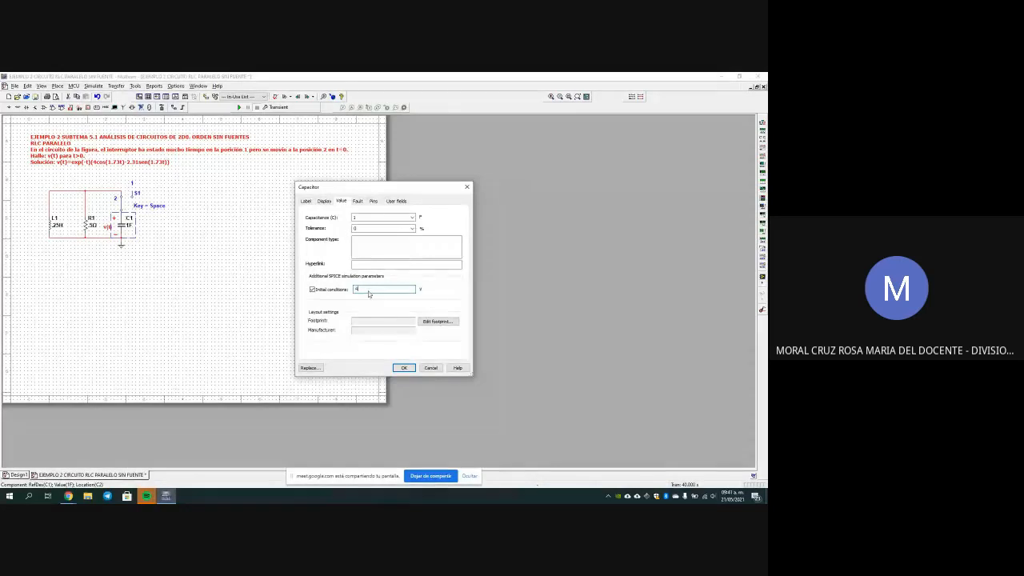
{"action": "left_click", "coordinate": [405, 368]}
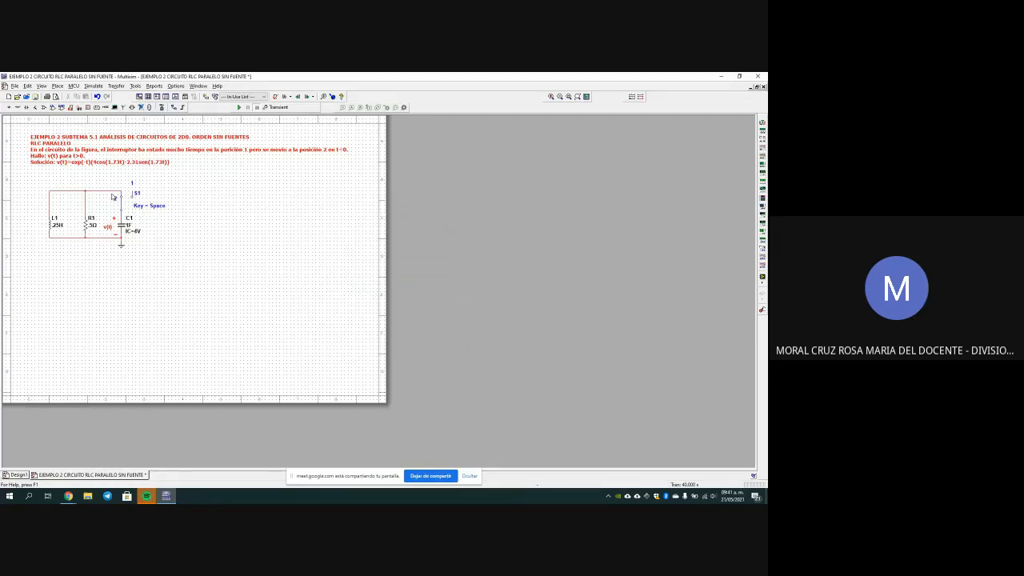
- Set the Transient analysis end time to 15 s, save the settings, and run the simulation
{"action": "left_click", "coordinate": [93, 86]}
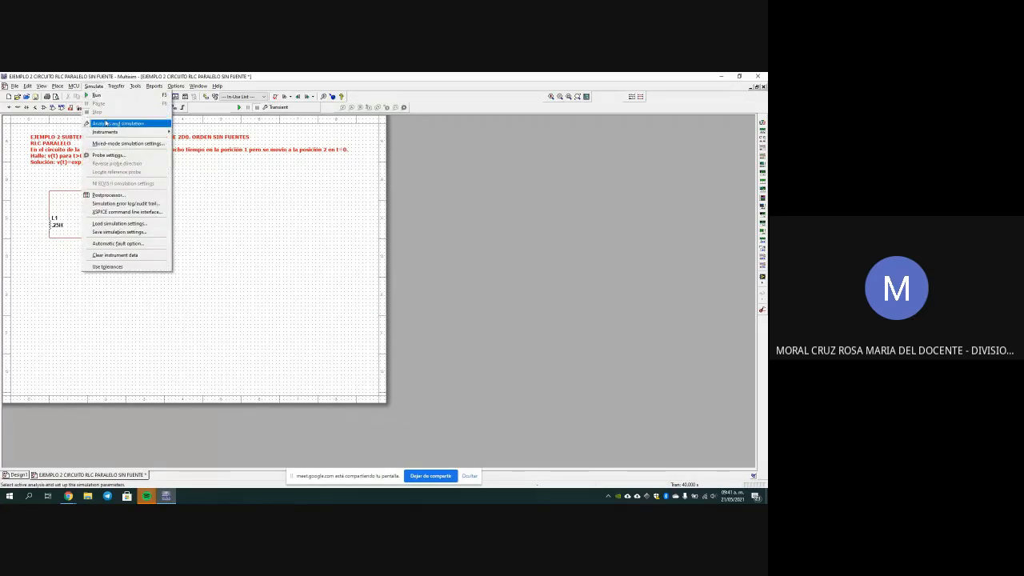
{"action": "left_click", "coordinate": [107, 124]}
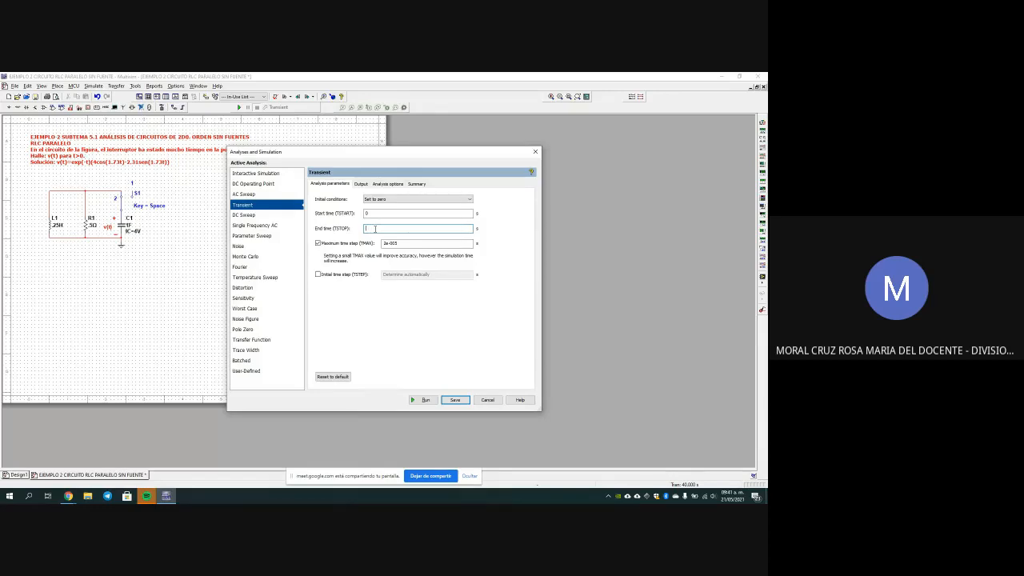
{"action": "type", "text": "10"}
{"action": "left_click", "coordinate": [453, 401]}
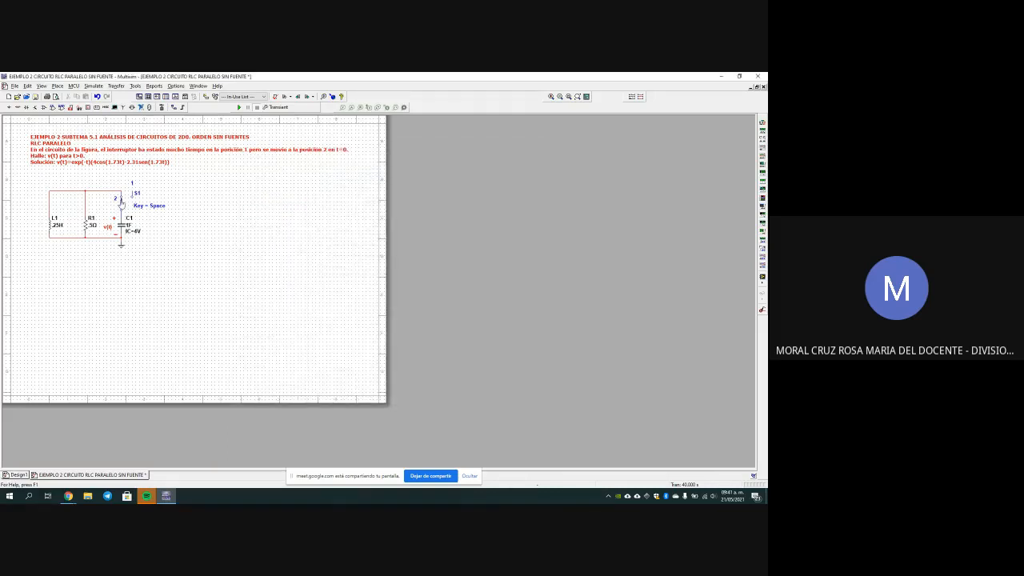
{"action": "left_click", "coordinate": [238, 108]}
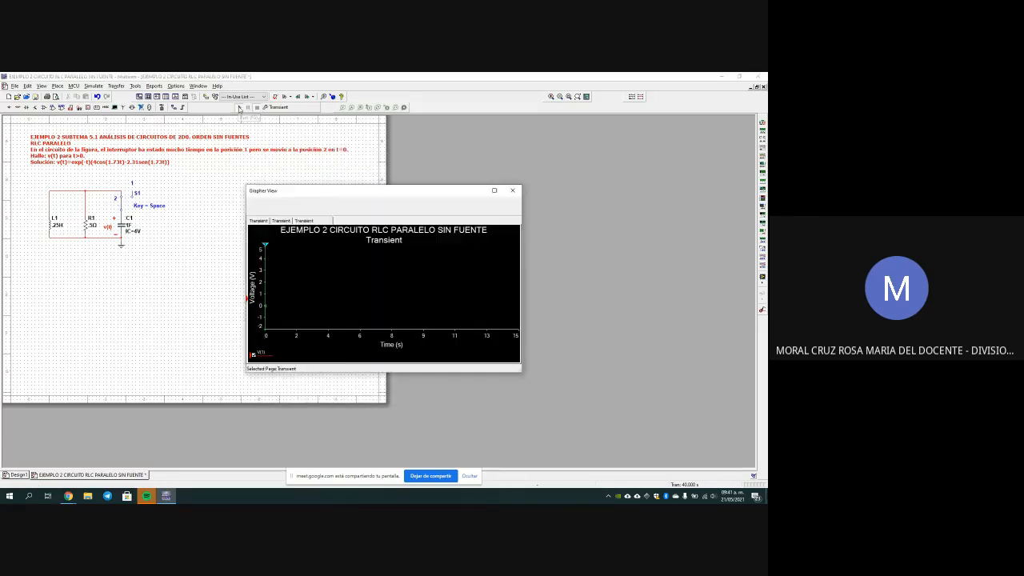
- Move the cursor readout clear of the graph and measure v(t) near t=0, at its minimum, and at the following peak
{"action": "left_click_drag", "start_coordinate": [291, 296], "coordinate": [183, 285]}
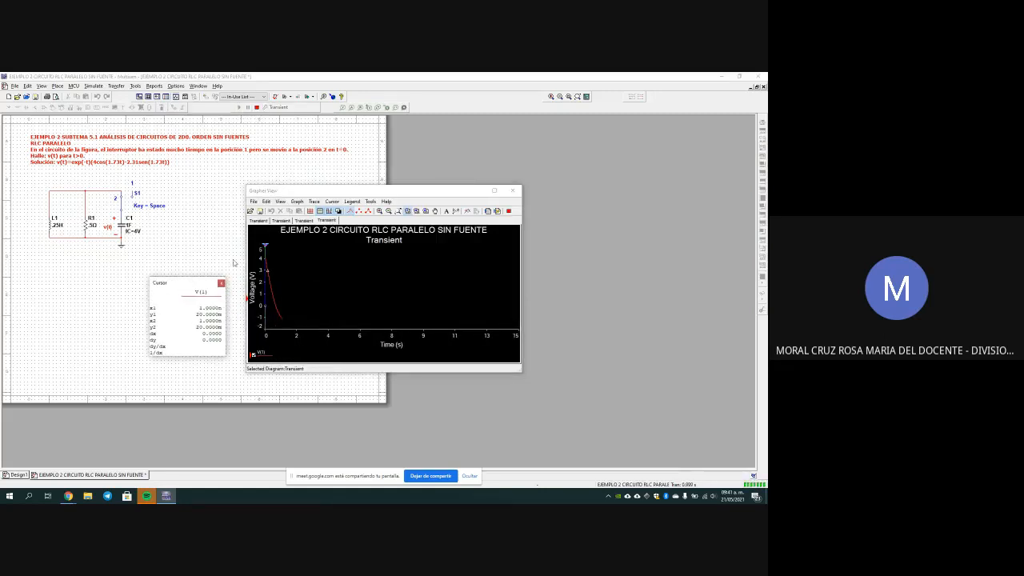
{"action": "left_click", "coordinate": [264, 261]}
{"action": "left_click", "coordinate": [266, 252]}
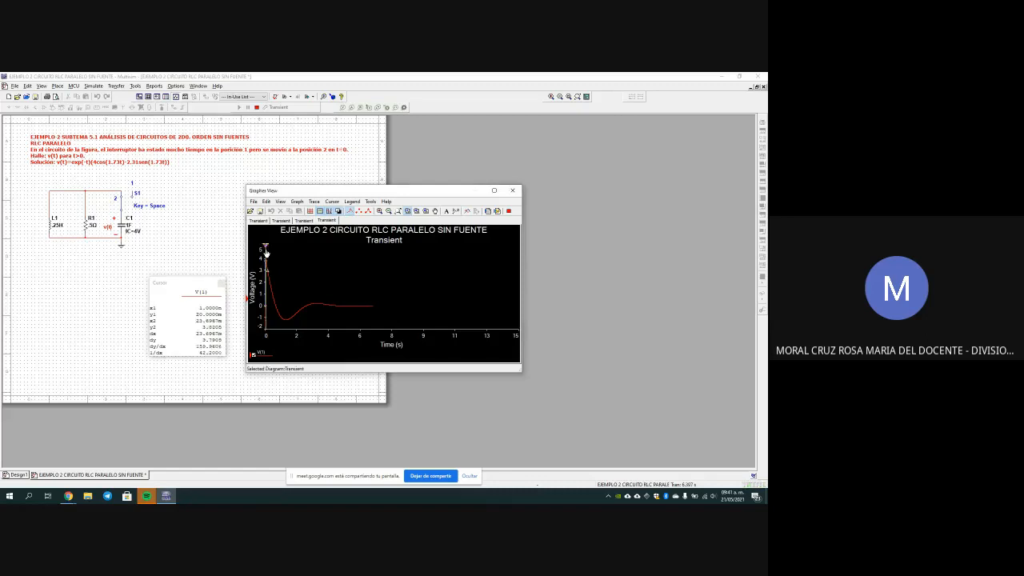
{"action": "left_click_drag", "start_coordinate": [265, 253], "coordinate": [287, 258]}
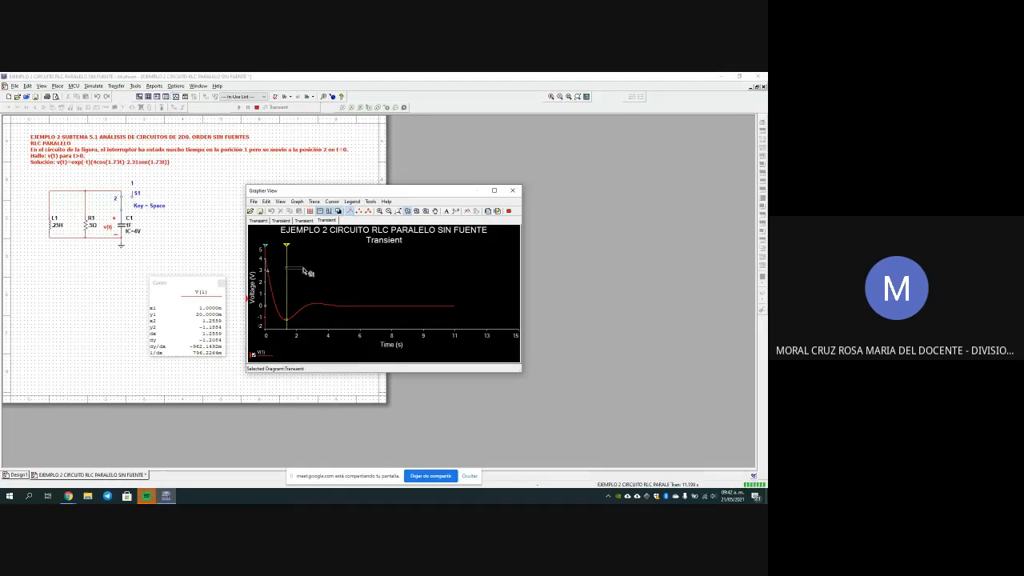
{"action": "left_click_drag", "start_coordinate": [286, 246], "coordinate": [316, 249]}
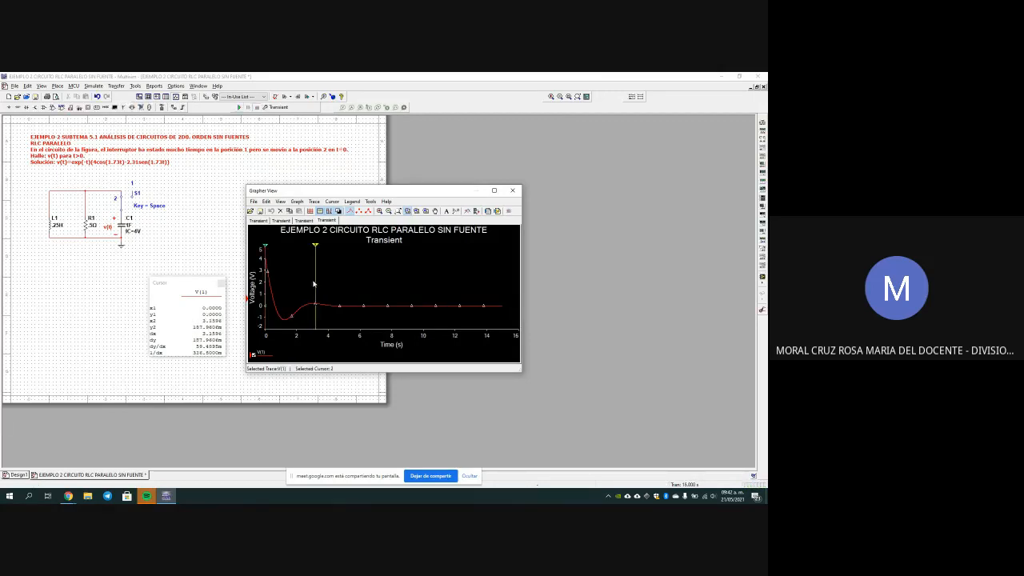
- Trace the settled tail of the v(t) curve with cursor 2, then place it at about 4.1 s
{"action": "mouse_move", "coordinate": [316, 282]}
{"action": "left_mouse_down"}
{"action": "mouse_move", "coordinate": [483, 304]}
{"action": "mouse_move", "coordinate": [456, 309]}
{"action": "left_mouse_up"}
{"action": "left_click_drag", "start_coordinate": [457, 279], "coordinate": [345, 288]}
{"action": "left_click_drag", "start_coordinate": [345, 294], "coordinate": [331, 294]}
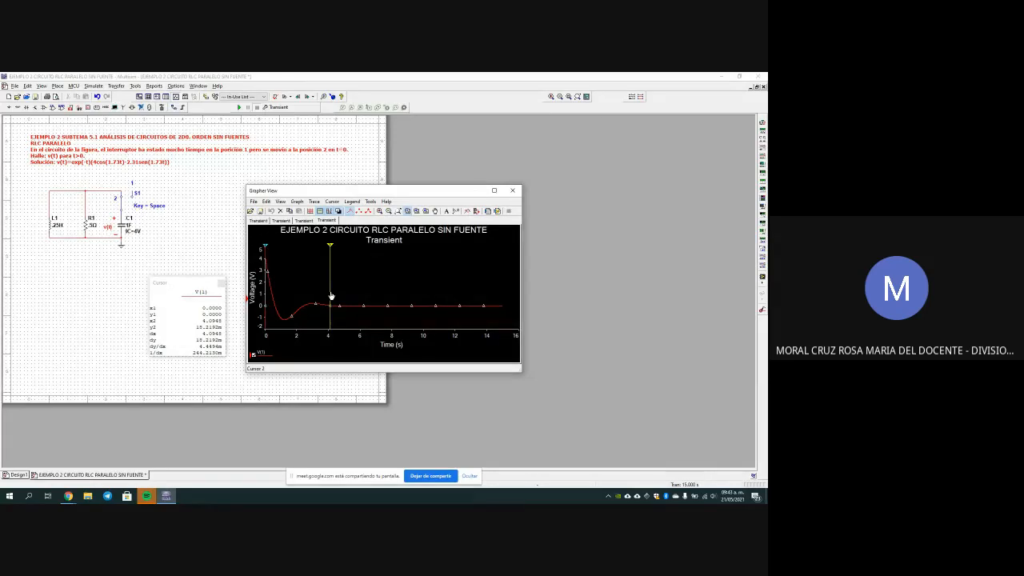
- Close the Grapher and the parallel RLC design without saving its changes
{"action": "left_click", "coordinate": [512, 193]}
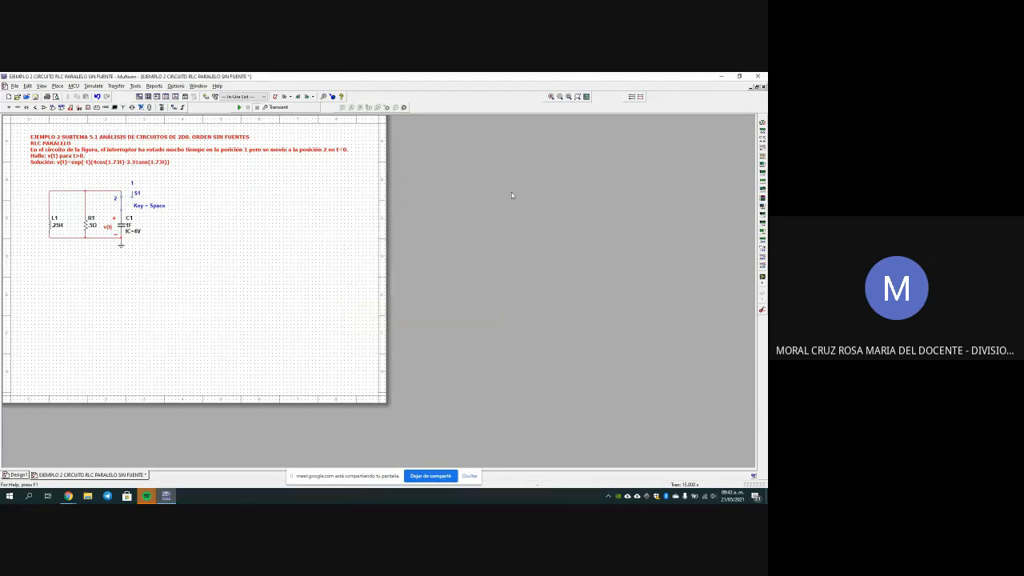
{"action": "left_click", "coordinate": [13, 87]}
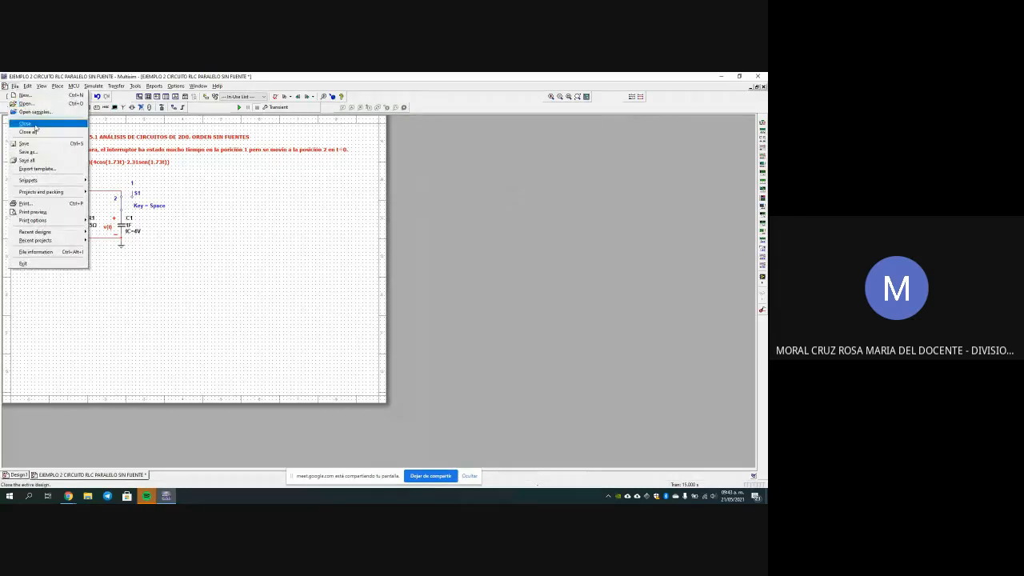
{"action": "left_click", "coordinate": [25, 124]}
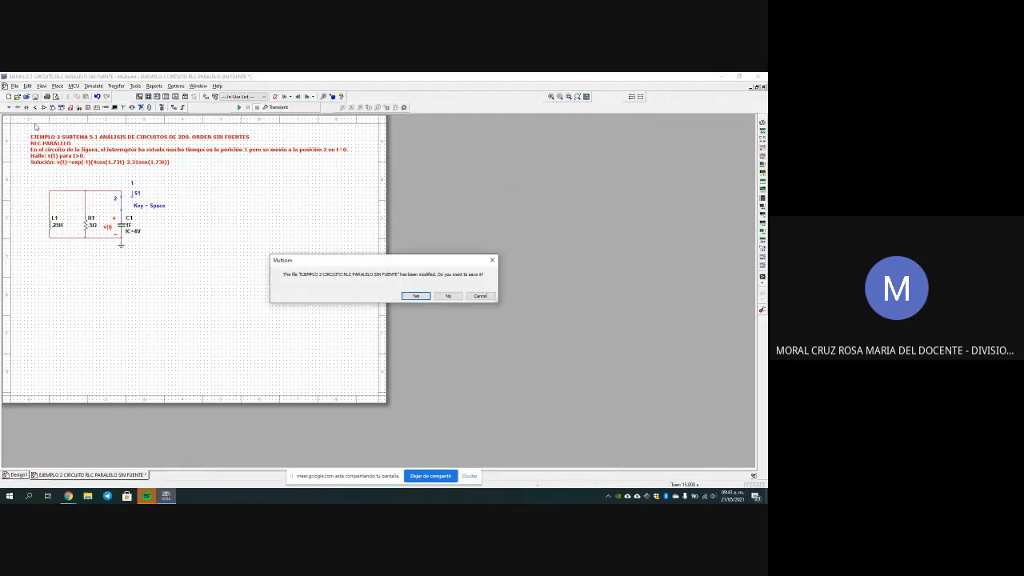
{"action": "left_click", "coordinate": [448, 295]}
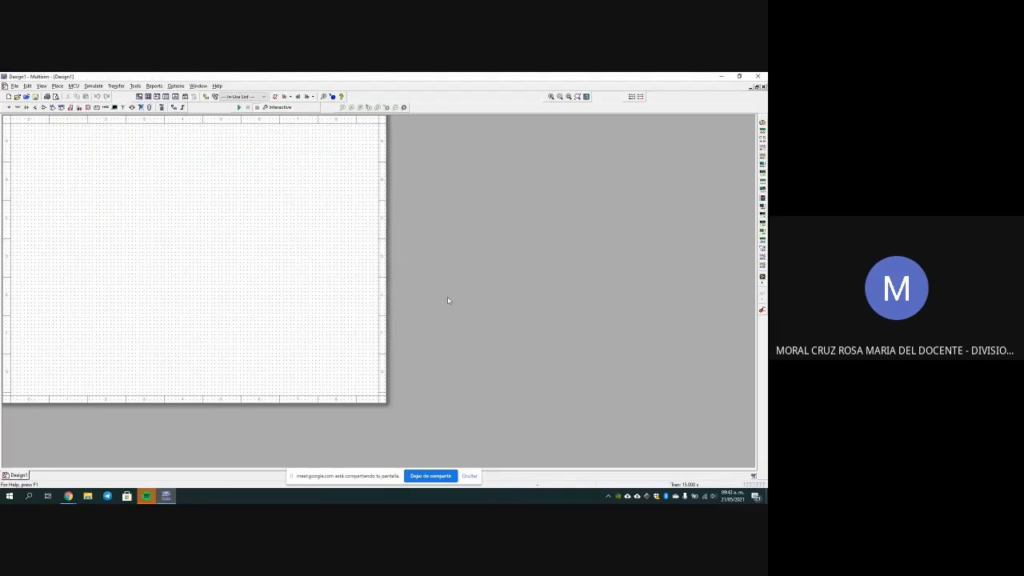
- Open the design EJEMPLO 3 CTO. RLC SERIE CON FUENTES from the Circuit Design Suite 14.0 folder
{"action": "left_click", "coordinate": [13, 86]}
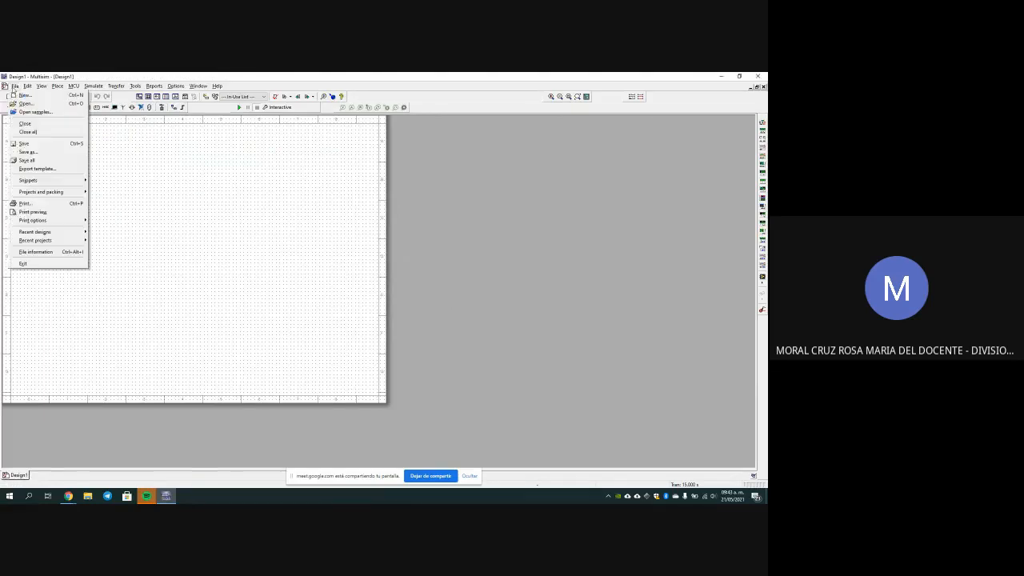
{"action": "left_click", "coordinate": [26, 103]}
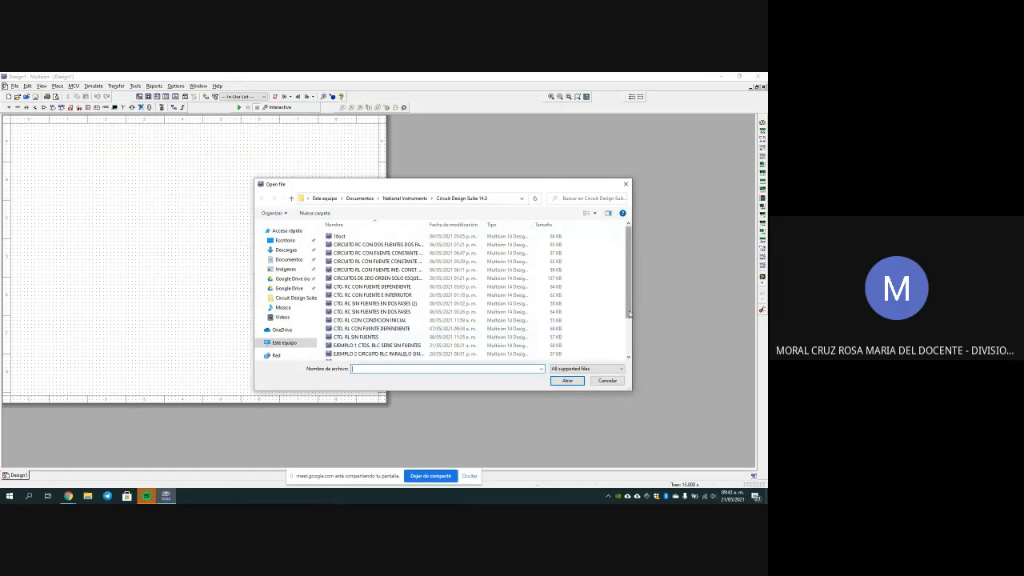
{"action": "left_click_drag", "start_coordinate": [631, 316], "coordinate": [630, 338]}
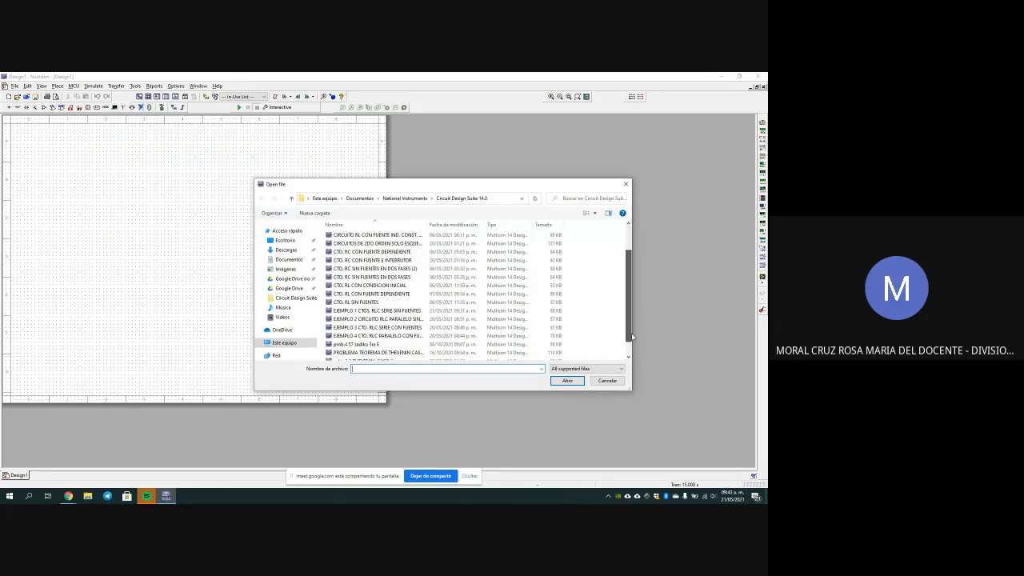
{"action": "left_click", "coordinate": [405, 328]}
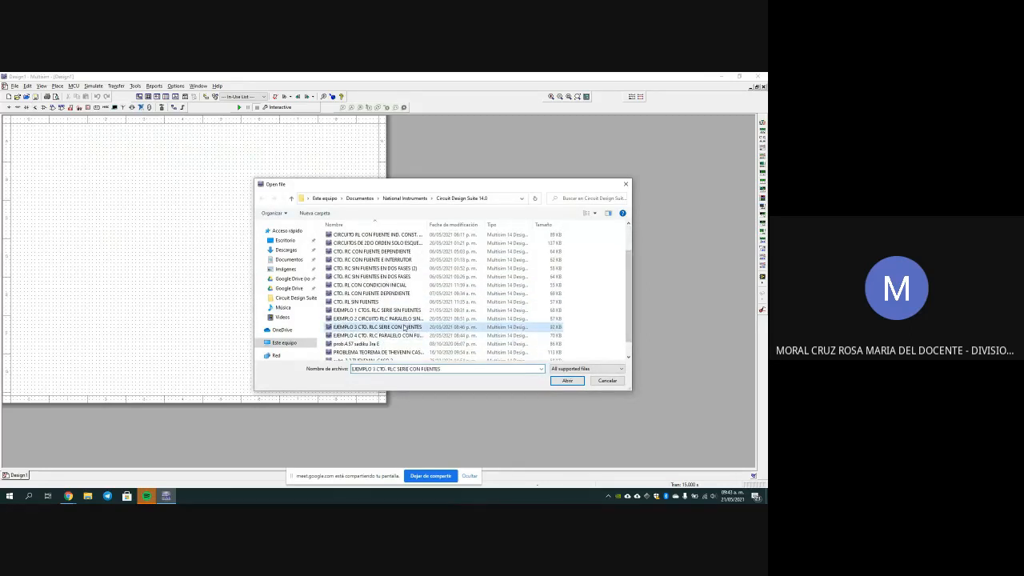
{"action": "left_click", "coordinate": [564, 379]}
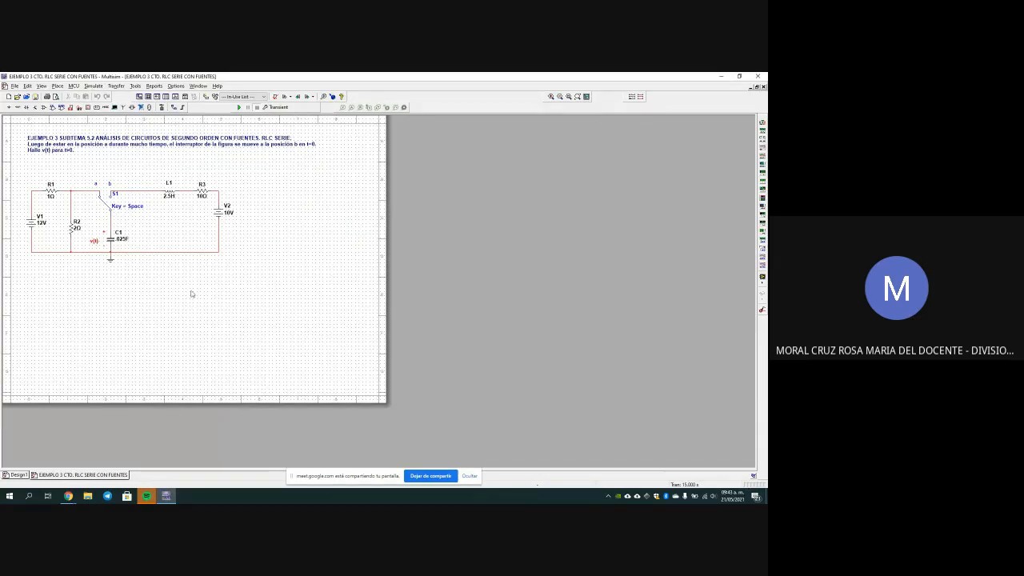
- Switch to the browser, leave the Tema 5 PDF, and open the Tema 5 section of the Circuitos Eléctricos I course
{"action": "left_click", "coordinate": [721, 76]}
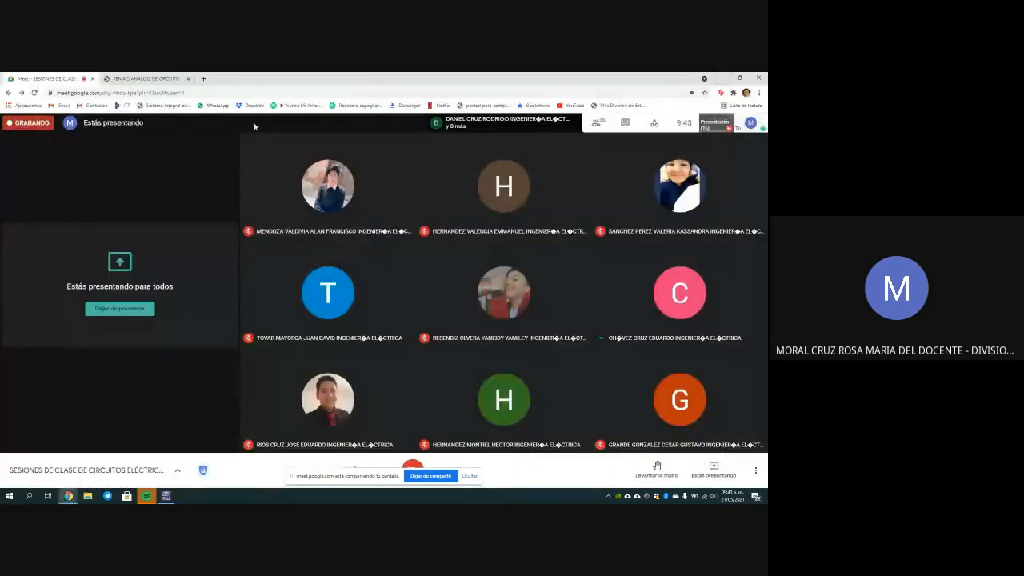
{"action": "left_click", "coordinate": [145, 79]}
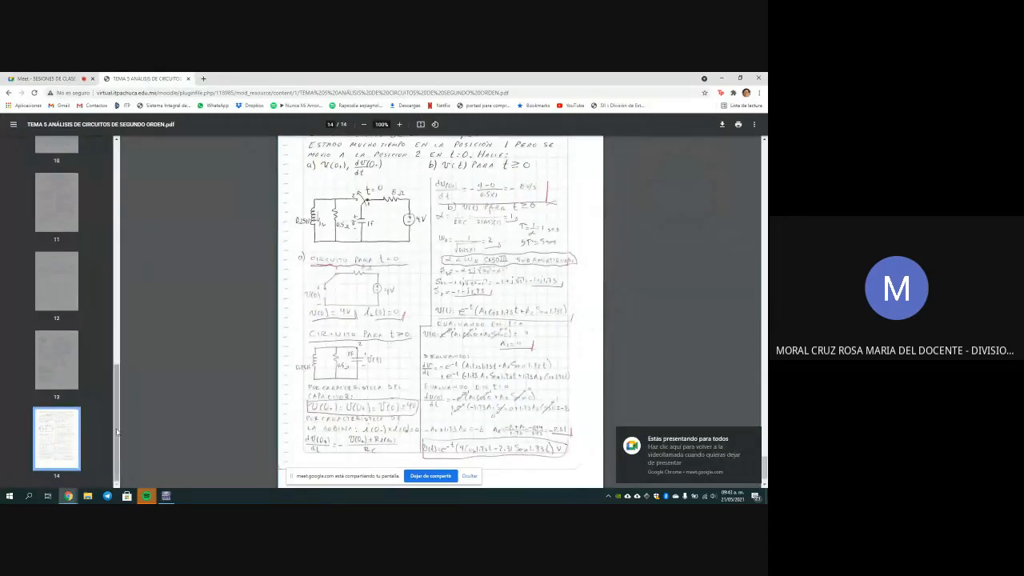
{"action": "left_click", "coordinate": [10, 94]}
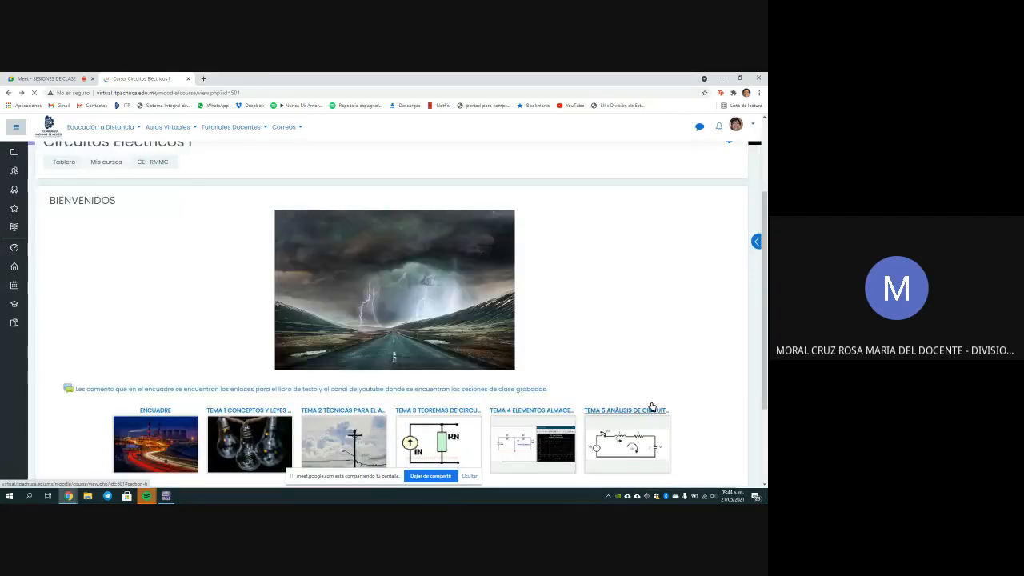
{"action": "left_click", "coordinate": [648, 405]}
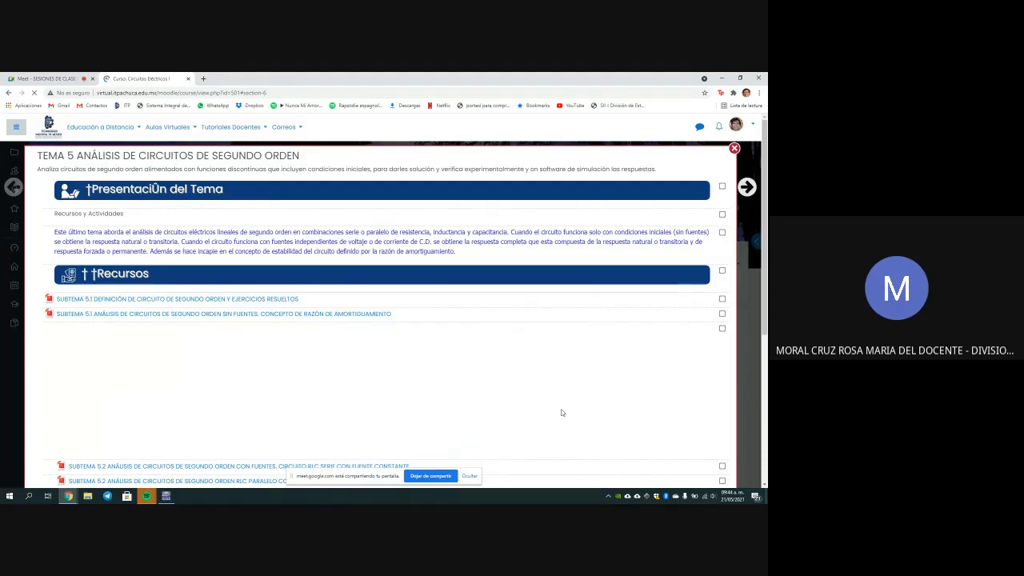
- Open the Subtema 5.2 resource on series RLC circuits with a constant source
{"action": "scroll", "coordinate": [387, 388], "scroll_direction": "down", "scroll_amount": 2}
{"action": "scroll", "coordinate": [387, 388], "scroll_direction": "up", "scroll_amount": 1}
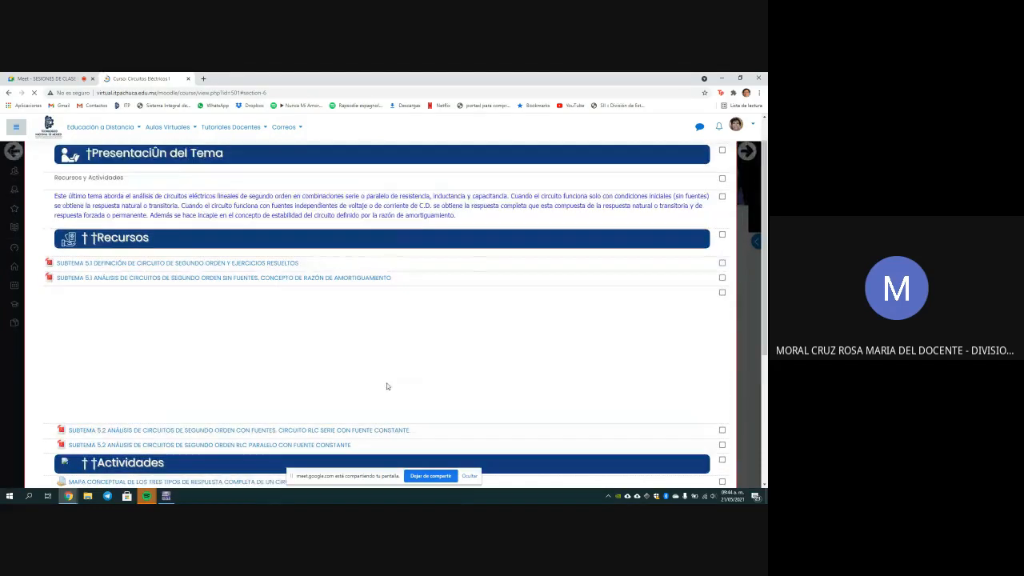
{"action": "scroll", "coordinate": [299, 371], "scroll_direction": "down", "scroll_amount": 1}
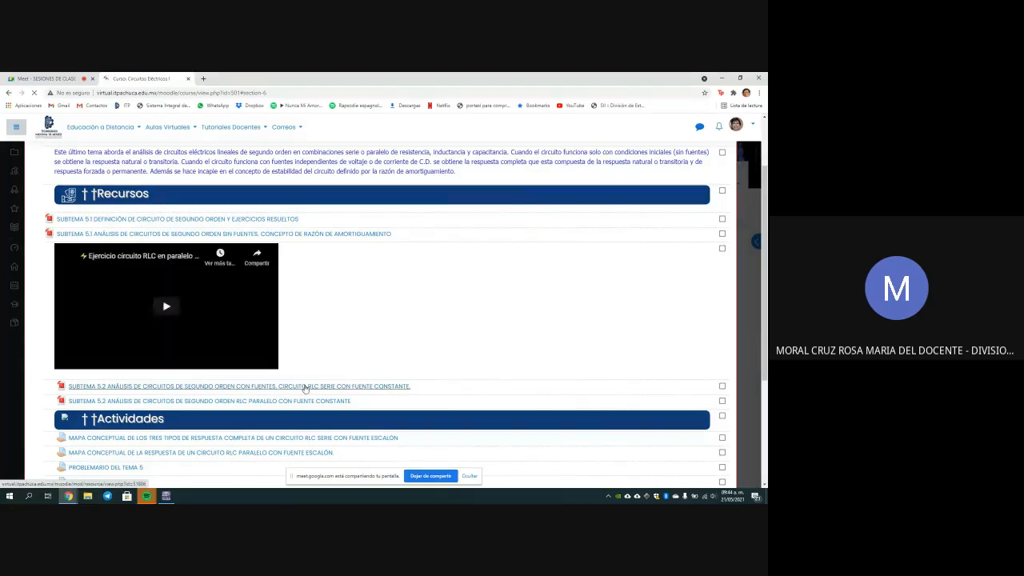
{"action": "left_click", "coordinate": [304, 386]}
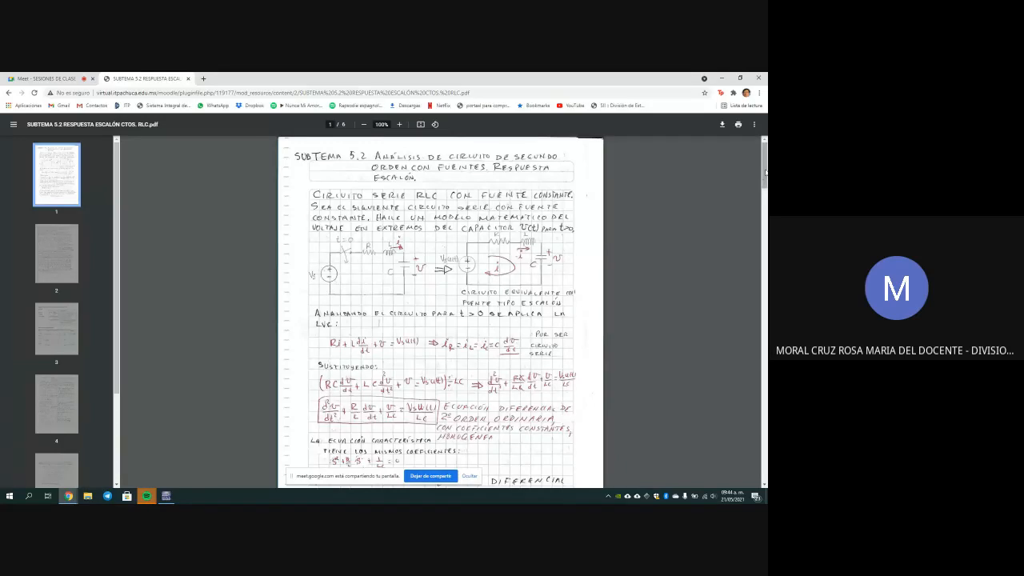
- Examine the handwritten series RLC example with constant sources on pages 4 and 5, through the complete response and resistor voltage
{"action": "left_click_drag", "start_coordinate": [765, 171], "coordinate": [763, 350]}
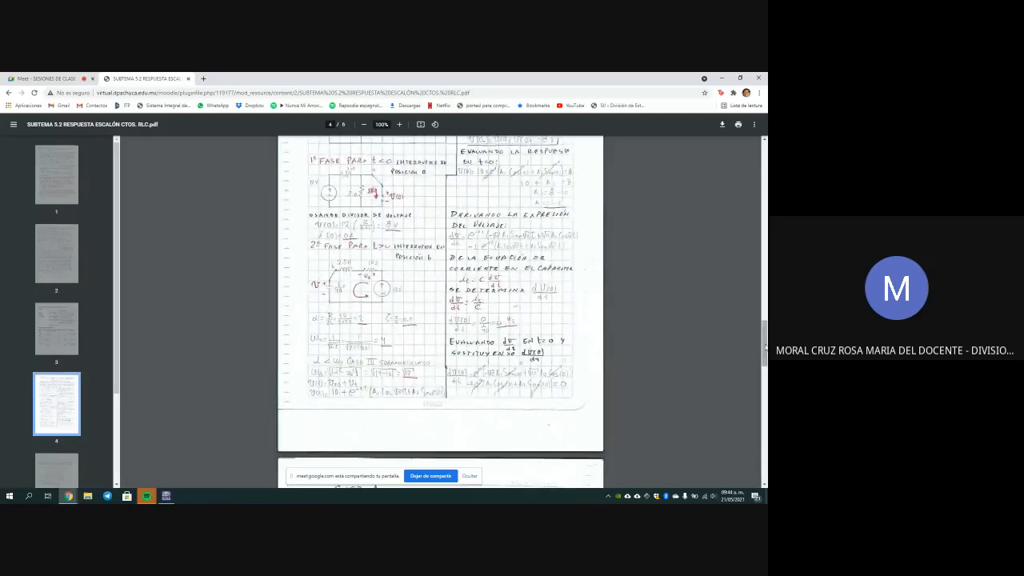
{"action": "left_click_drag", "start_coordinate": [762, 348], "coordinate": [765, 328]}
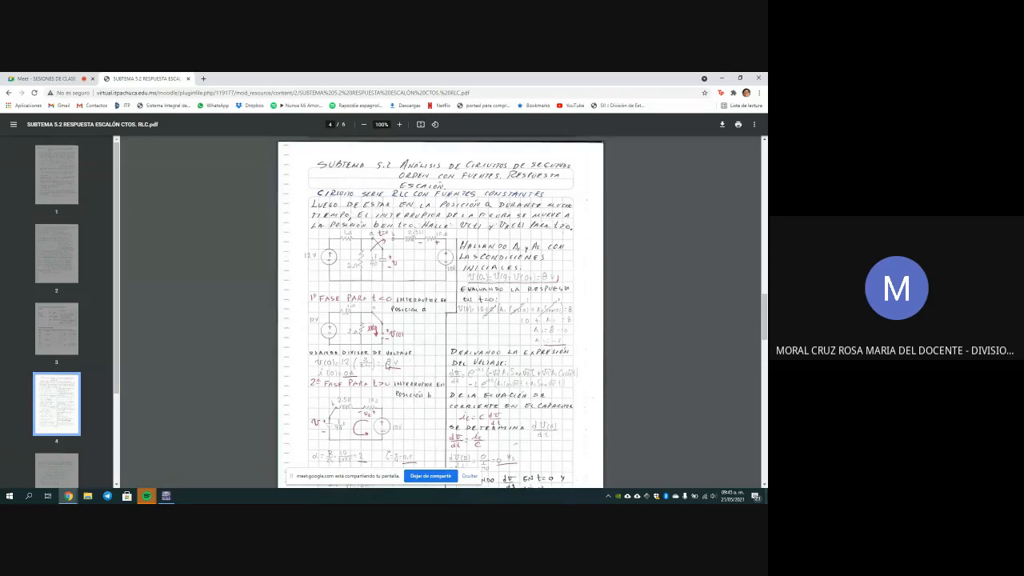
{"action": "scroll", "coordinate": [386, 365], "scroll_direction": "up", "scroll_amount": 3}
{"action": "scroll", "coordinate": [386, 364], "scroll_direction": "down", "scroll_amount": 2}
{"action": "scroll", "coordinate": [387, 365], "scroll_direction": "down", "scroll_amount": 2}
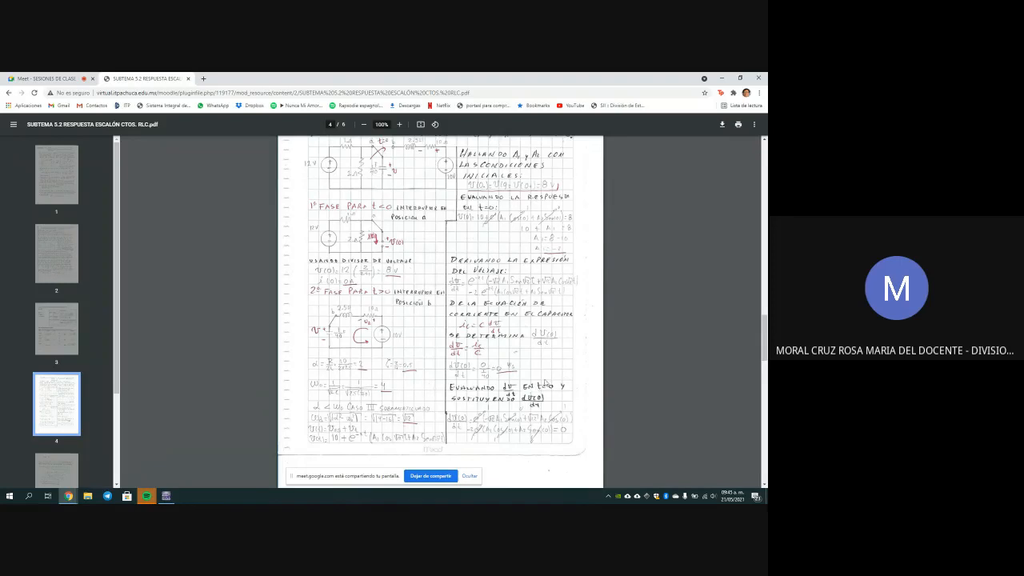
{"action": "scroll", "coordinate": [540, 384], "scroll_direction": "down", "scroll_amount": 3}
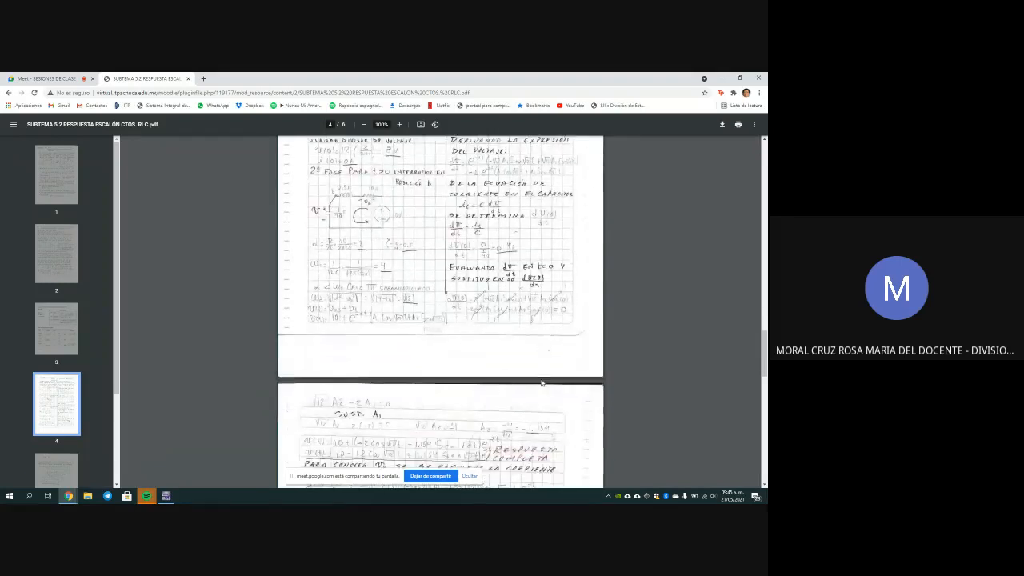
{"action": "scroll", "coordinate": [541, 383], "scroll_direction": "down", "scroll_amount": 3}
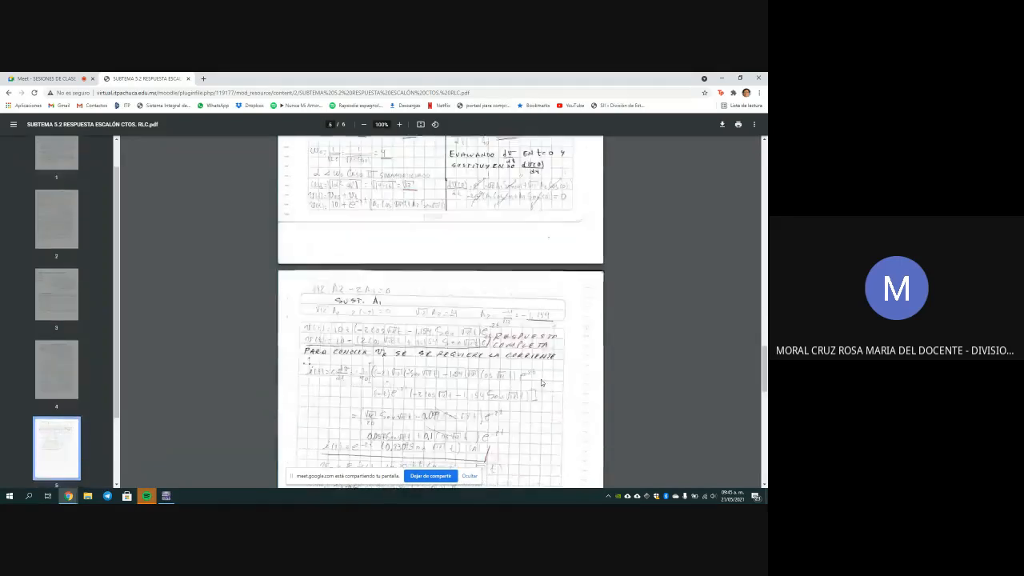
{"action": "scroll", "coordinate": [541, 383], "scroll_direction": "down", "scroll_amount": 1}
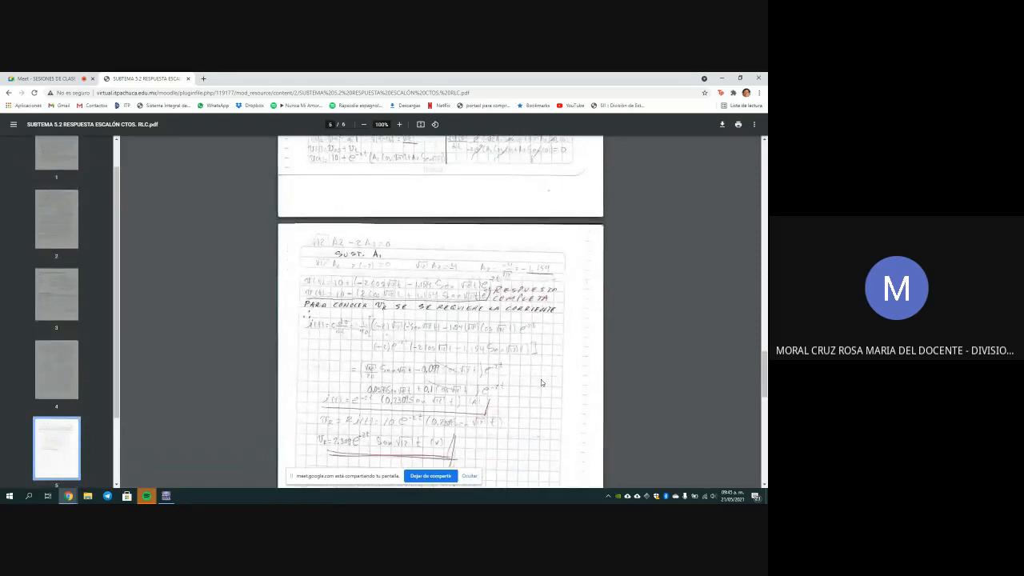
{"action": "scroll", "coordinate": [541, 382], "scroll_direction": "down", "scroll_amount": 1}
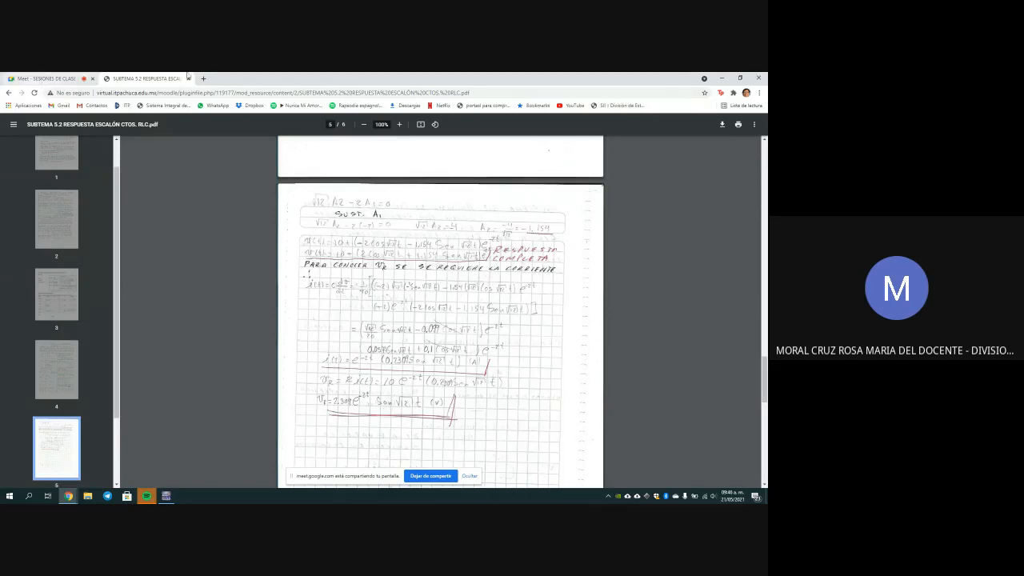
- Return to Multisim, set the Transient analysis end time to 3 s, check the output variables, and save the settings
{"action": "left_click", "coordinate": [166, 496]}
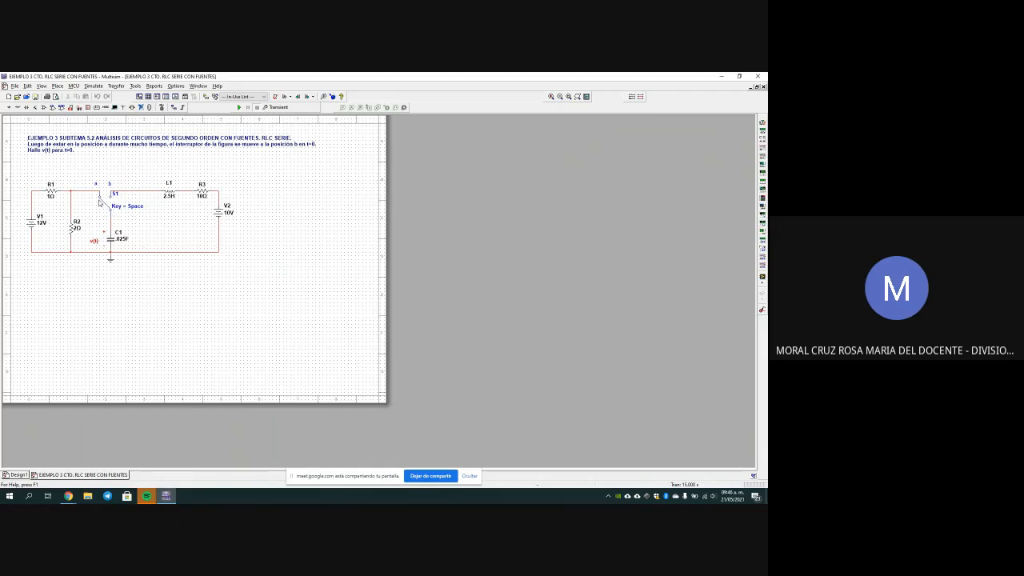
{"action": "left_click", "coordinate": [93, 86]}
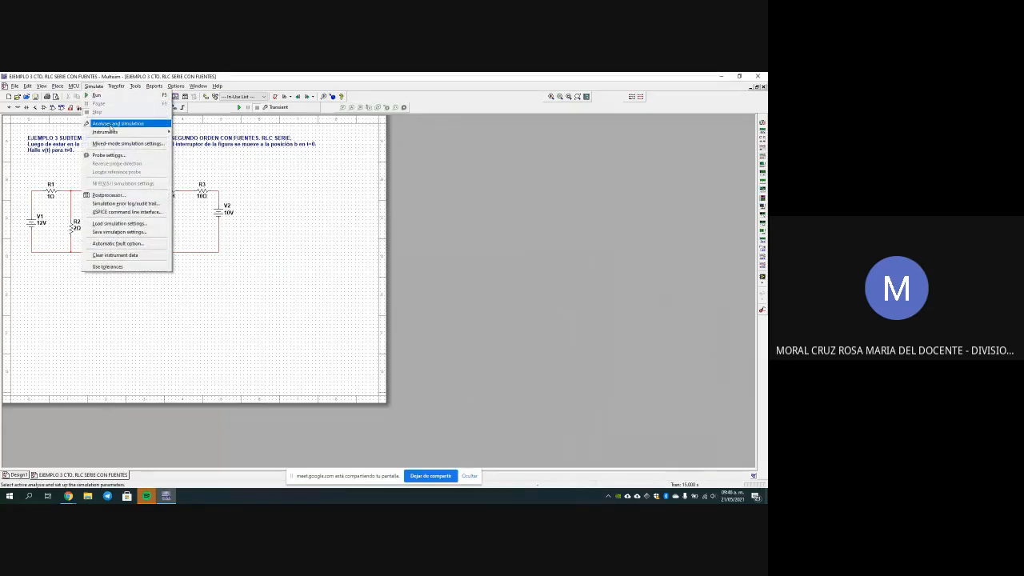
{"action": "left_click", "coordinate": [111, 125]}
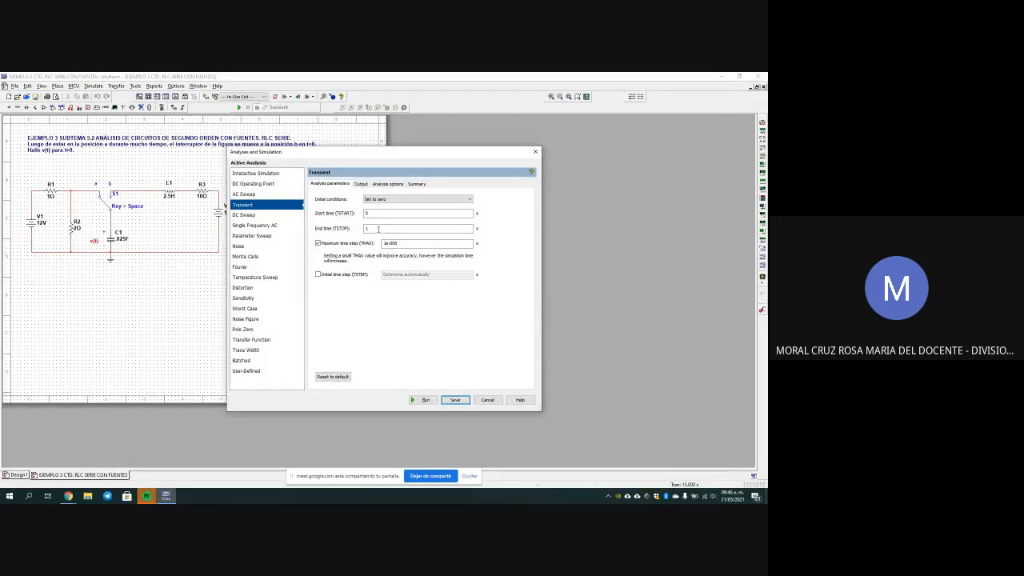
{"action": "left_click", "coordinate": [377, 229]}
{"action": "key", "text": "BackSpace"}
{"action": "left_click", "coordinate": [360, 184]}
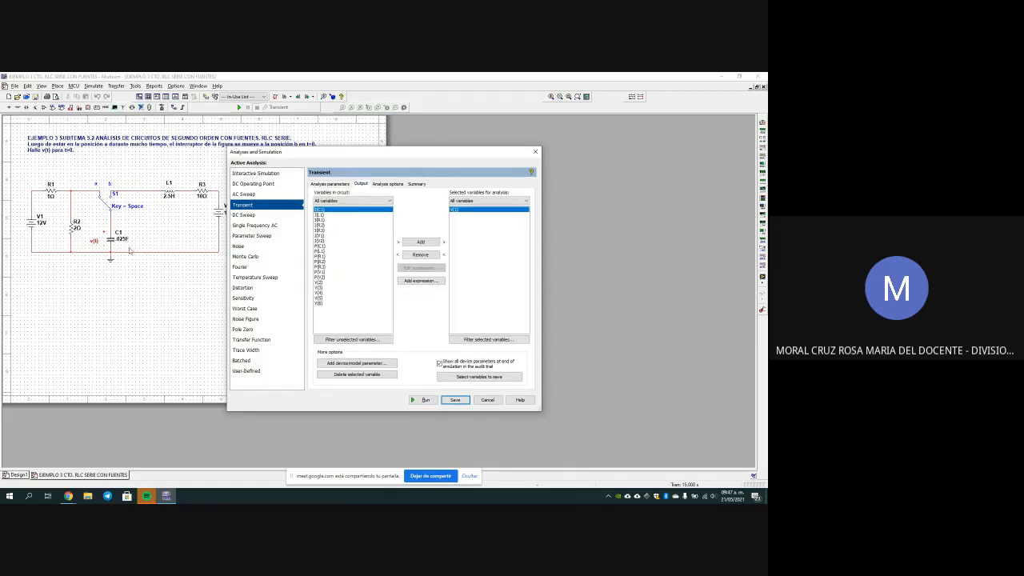
{"action": "left_click", "coordinate": [455, 400]}
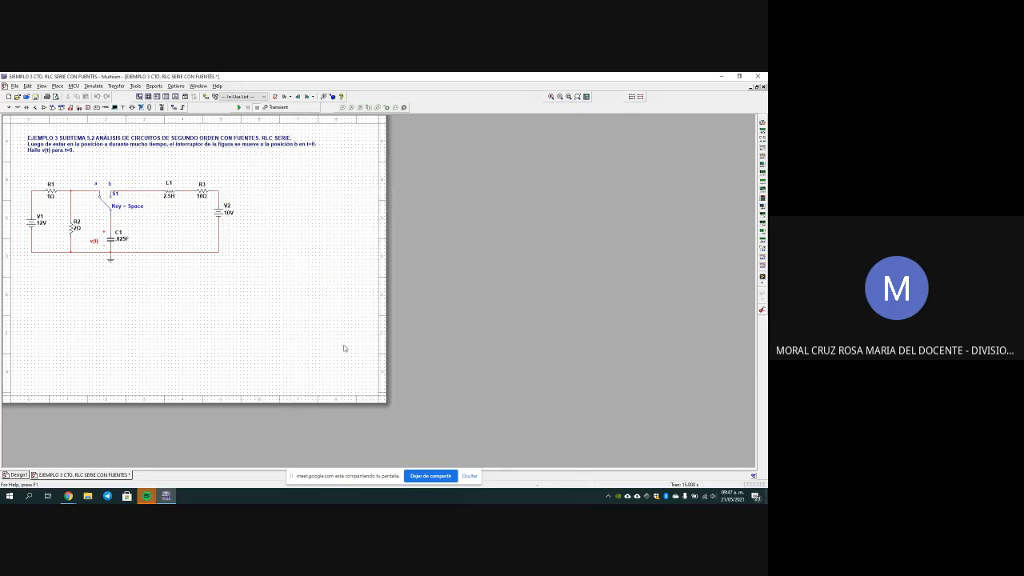
- Run the transient simulation of the series RLC circuit and move the cursor readout off the graph
{"action": "left_click", "coordinate": [239, 106]}
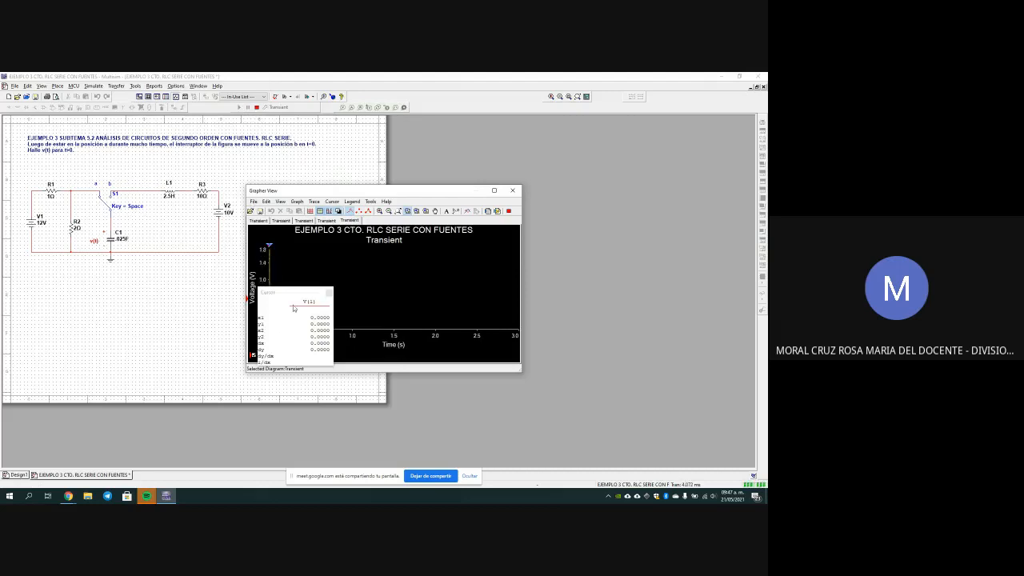
{"action": "left_click_drag", "start_coordinate": [291, 293], "coordinate": [188, 296]}
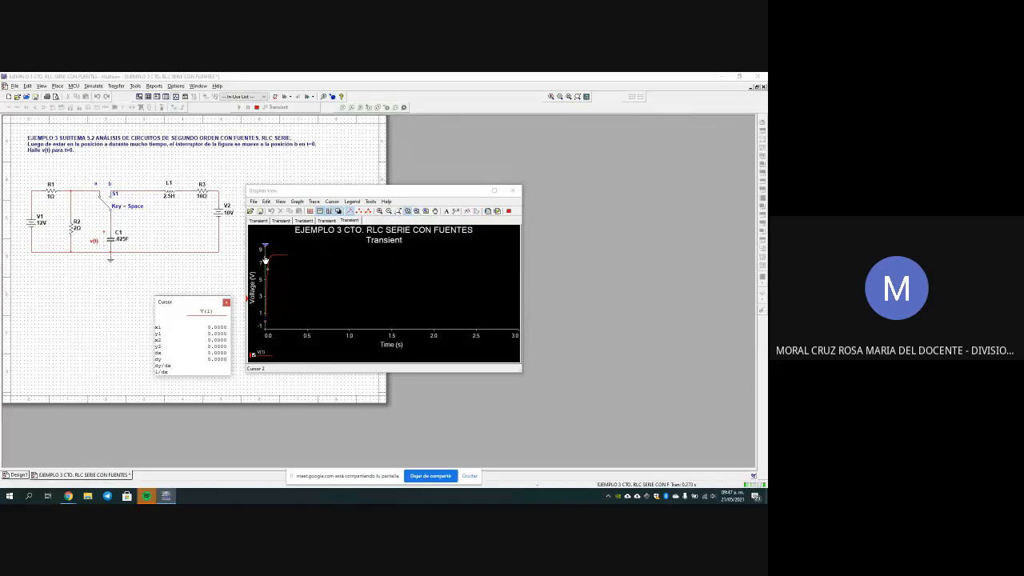
- Move switch S1 to position b while the transient simulation is running
{"action": "left_click", "coordinate": [264, 260]}
{"action": "left_click", "coordinate": [106, 207]}
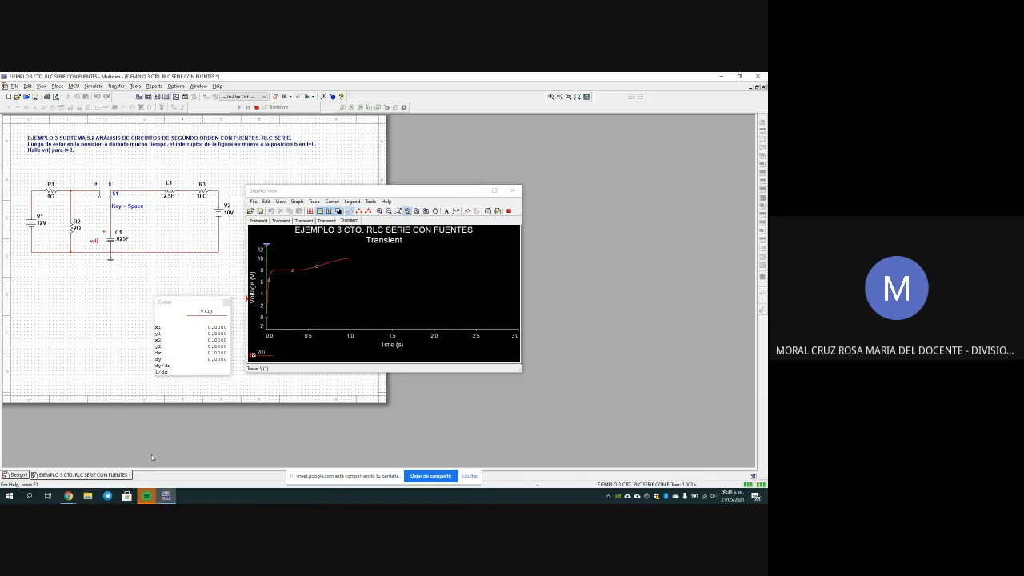
- Switch to the handwritten notes in the browser, review the complete response and the problem on page 4, and return to Multisim
{"action": "left_click", "coordinate": [721, 79]}
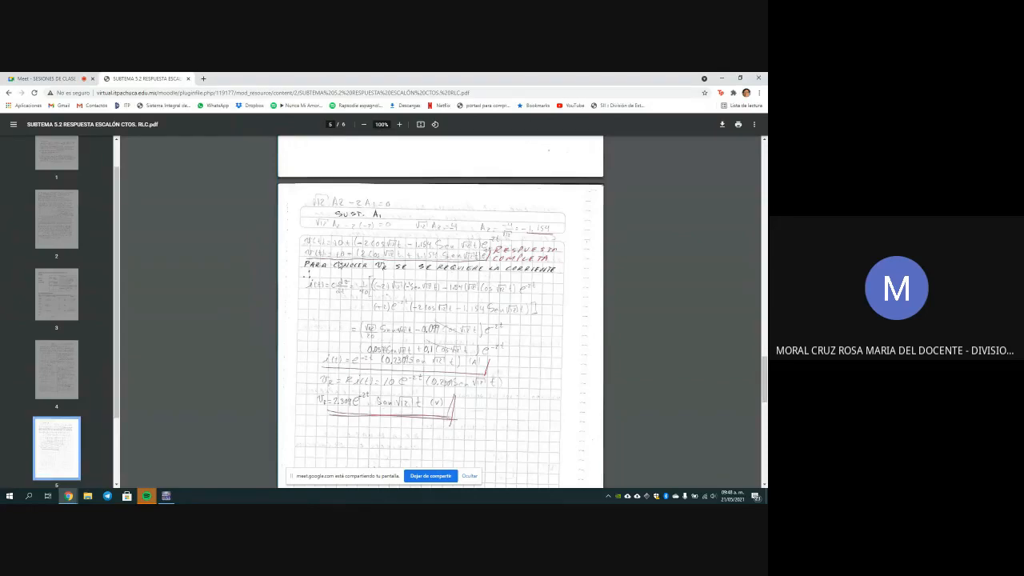
{"action": "scroll", "coordinate": [358, 259], "scroll_direction": "down", "scroll_amount": 3}
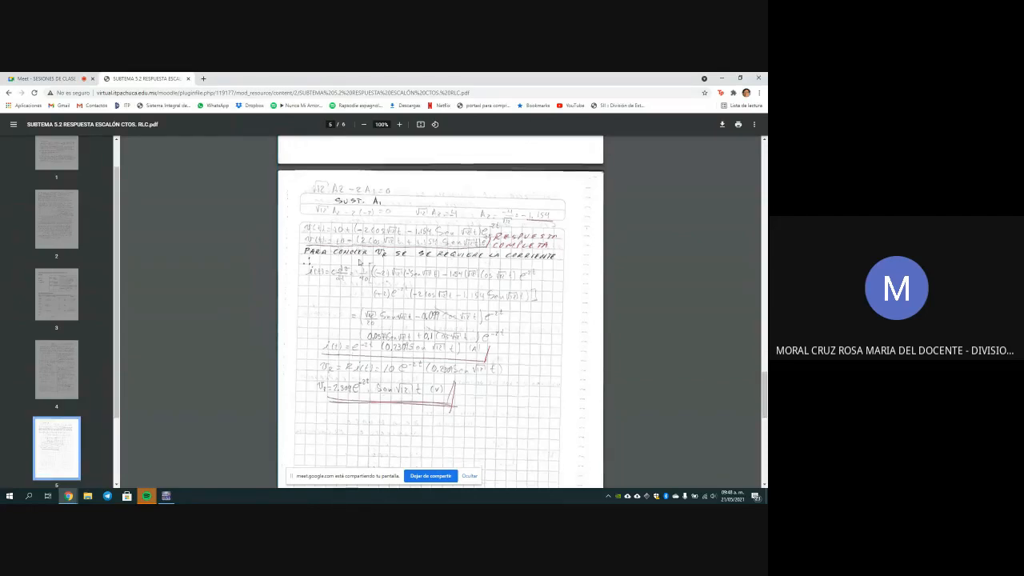
{"action": "scroll", "coordinate": [381, 272], "scroll_direction": "up", "scroll_amount": 5}
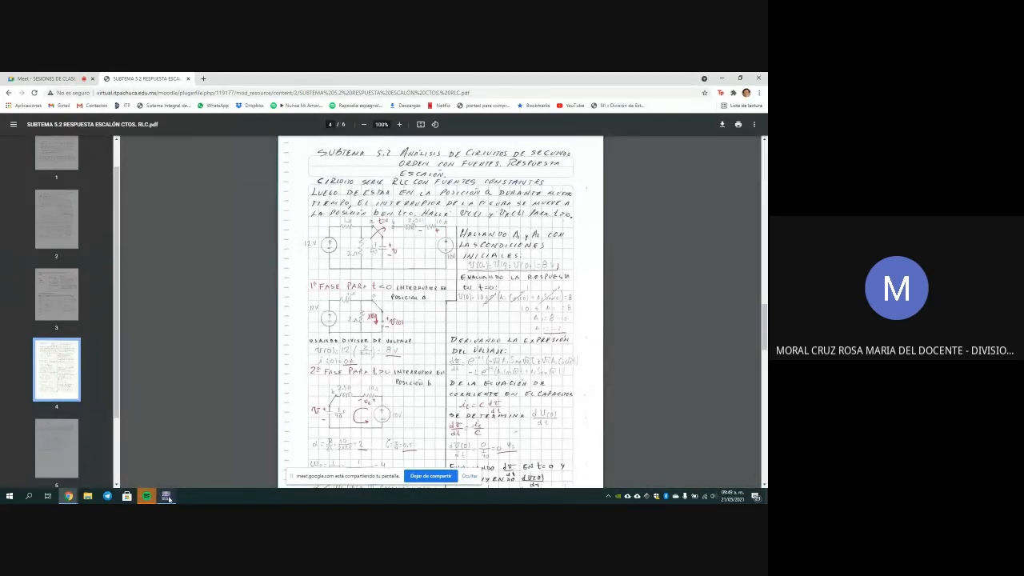
{"action": "left_click", "coordinate": [166, 495]}
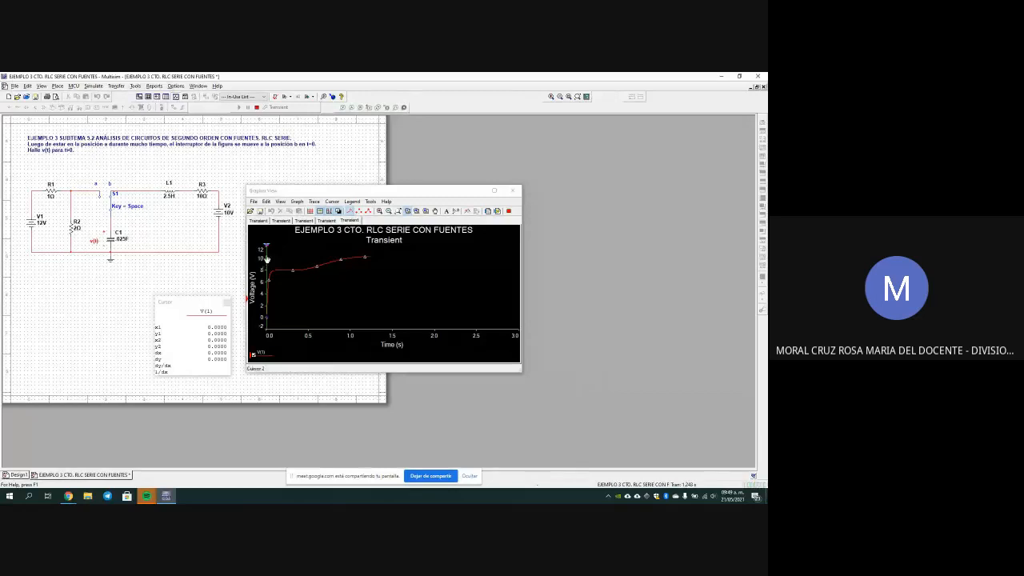
- Place cursor 2 at the peak of the capacitor voltage curve, at about 1.18 s, to read its value
{"action": "left_click", "coordinate": [268, 260]}
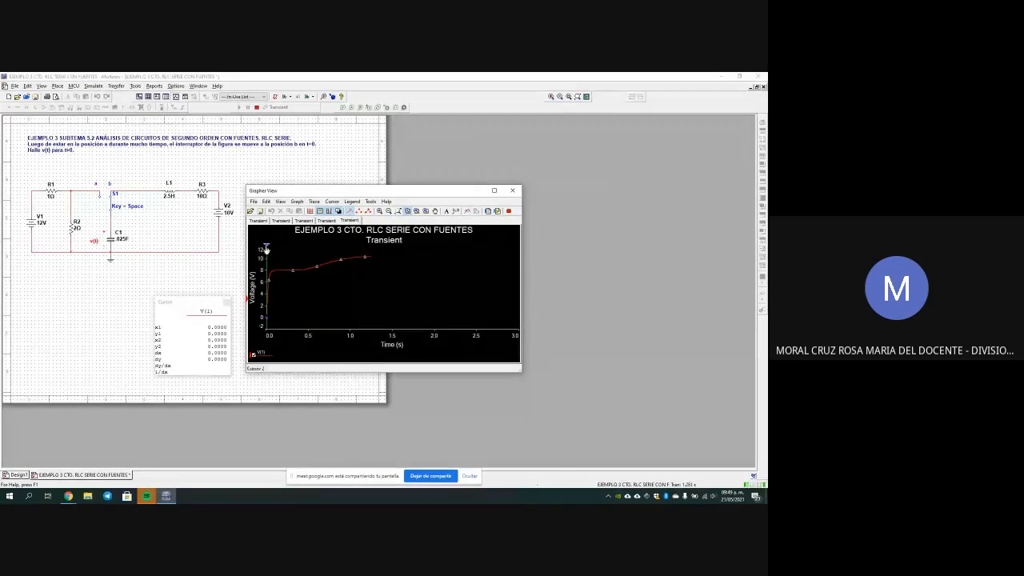
{"action": "left_click_drag", "start_coordinate": [267, 260], "coordinate": [365, 252]}
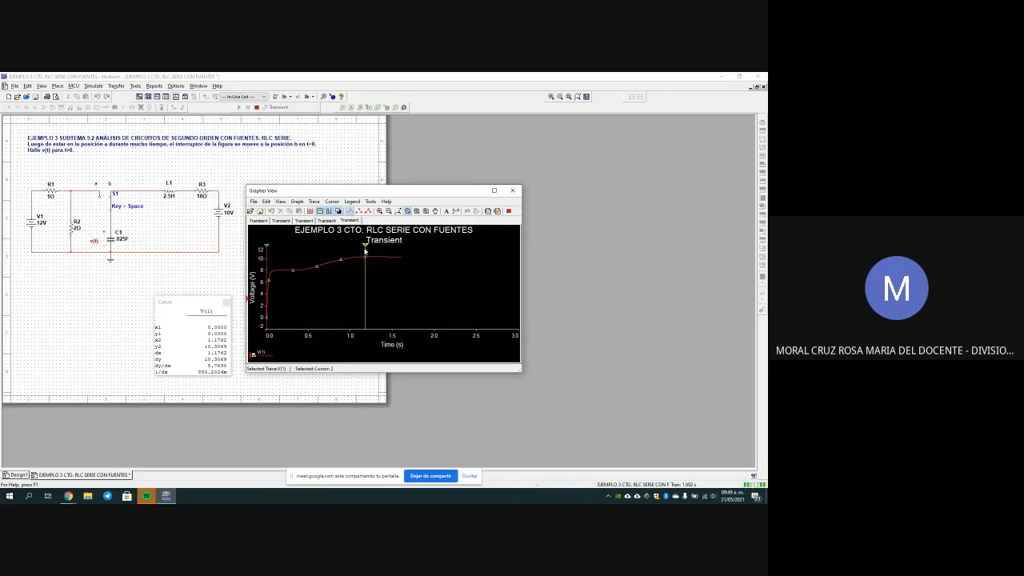
{"action": "mouse_move", "coordinate": [364, 251]}
{"action": "left_mouse_down"}
{"action": "mouse_move", "coordinate": [395, 255]}
{"action": "mouse_move", "coordinate": [365, 256]}
{"action": "left_mouse_up"}
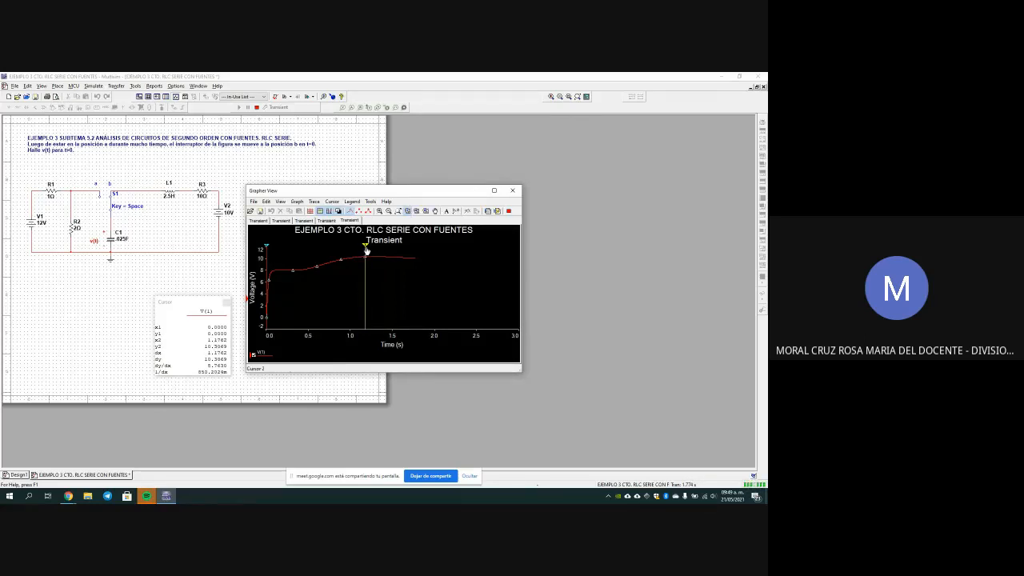
- Read the settling capacitor voltage with cursor 2 at about 1.72, 2.00, 2.17, 2.50, 2.83 and 2.94 s
{"action": "left_click_drag", "start_coordinate": [366, 247], "coordinate": [411, 253]}
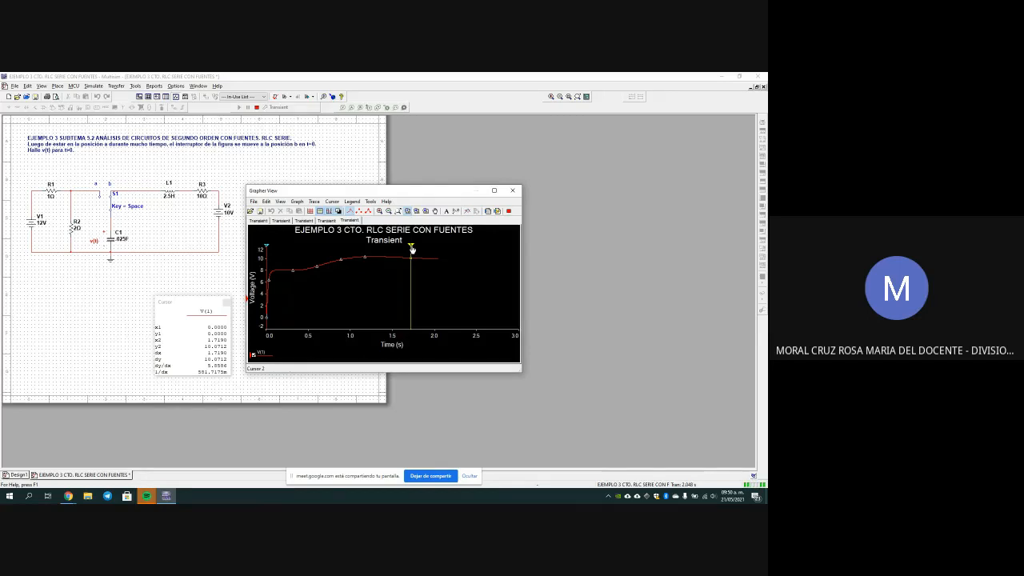
{"action": "left_click_drag", "start_coordinate": [412, 249], "coordinate": [434, 246]}
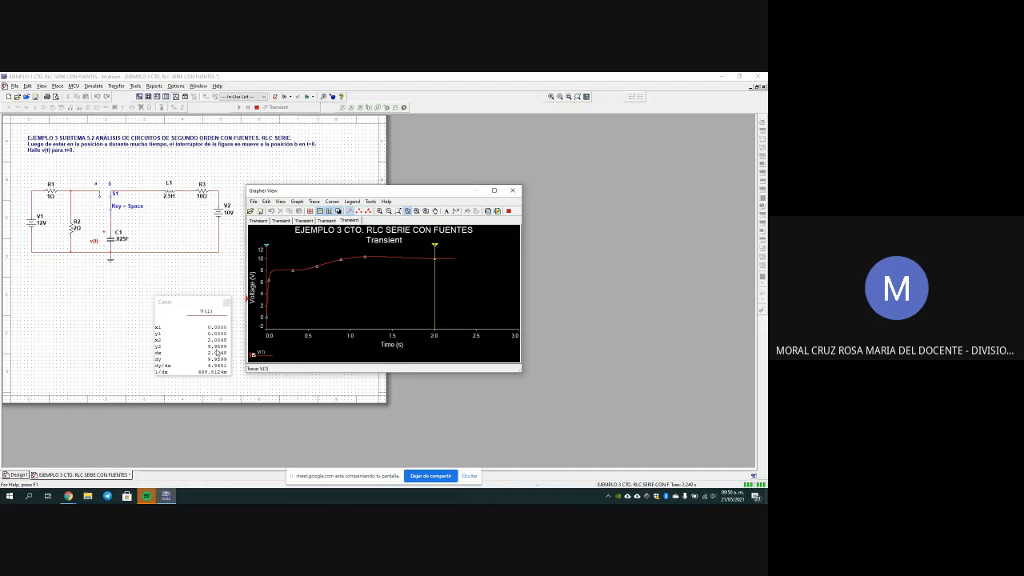
{"action": "left_click_drag", "start_coordinate": [434, 256], "coordinate": [448, 257]}
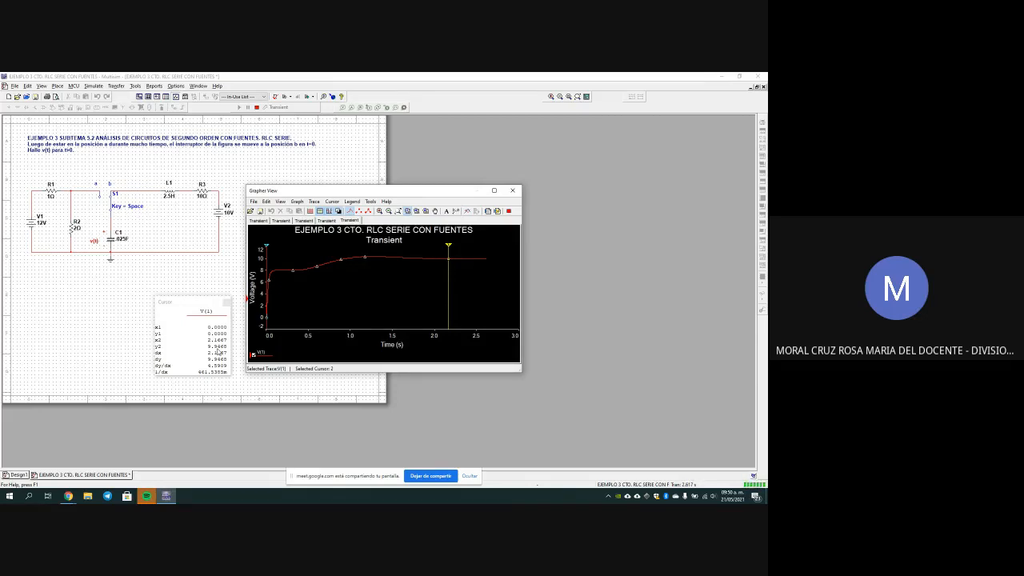
{"action": "left_click_drag", "start_coordinate": [445, 255], "coordinate": [477, 255]}
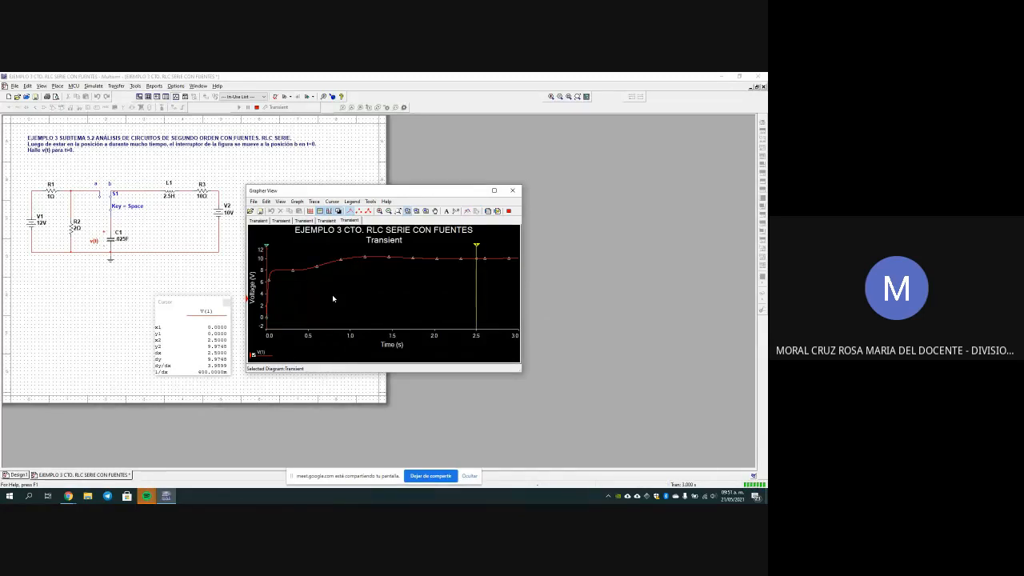
{"action": "left_click", "coordinate": [475, 251]}
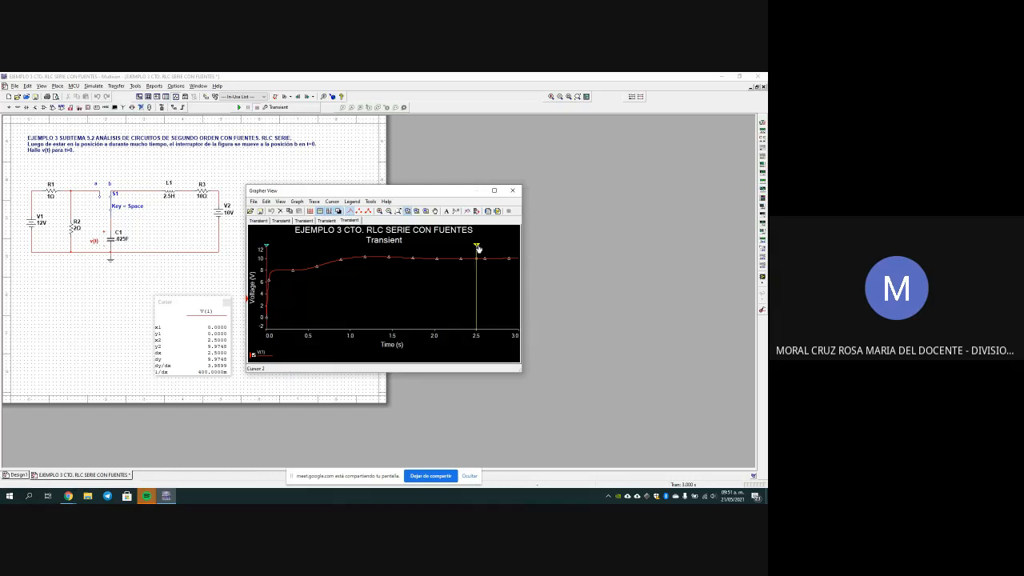
{"action": "left_click_drag", "start_coordinate": [476, 253], "coordinate": [504, 254]}
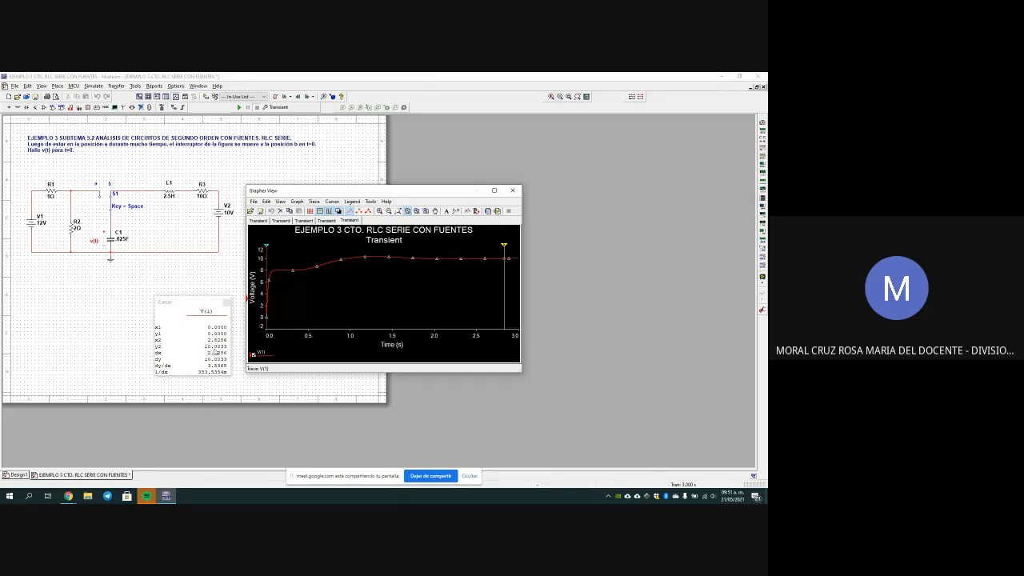
{"action": "left_click", "coordinate": [505, 250]}
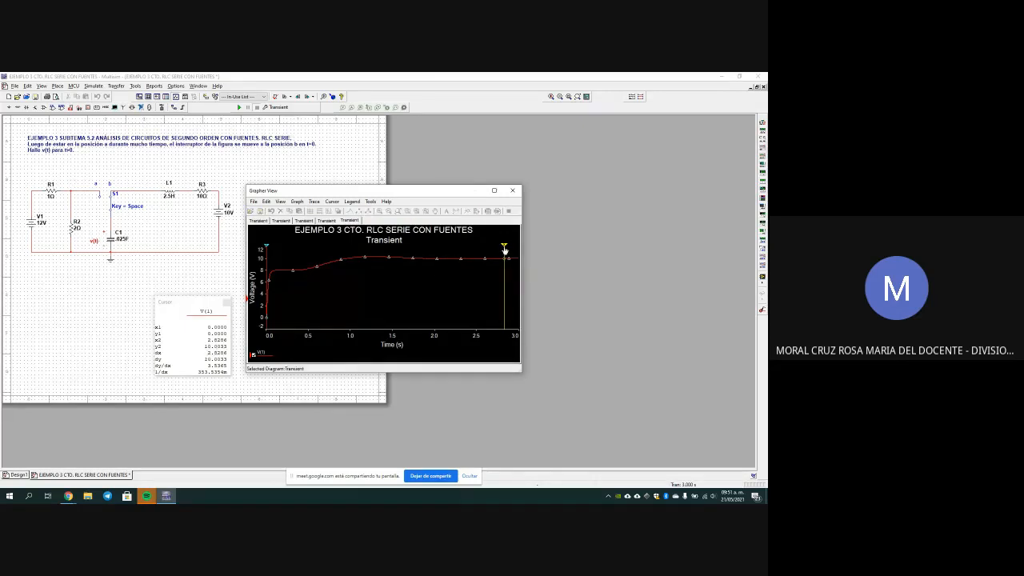
{"action": "left_click_drag", "start_coordinate": [504, 250], "coordinate": [513, 250]}
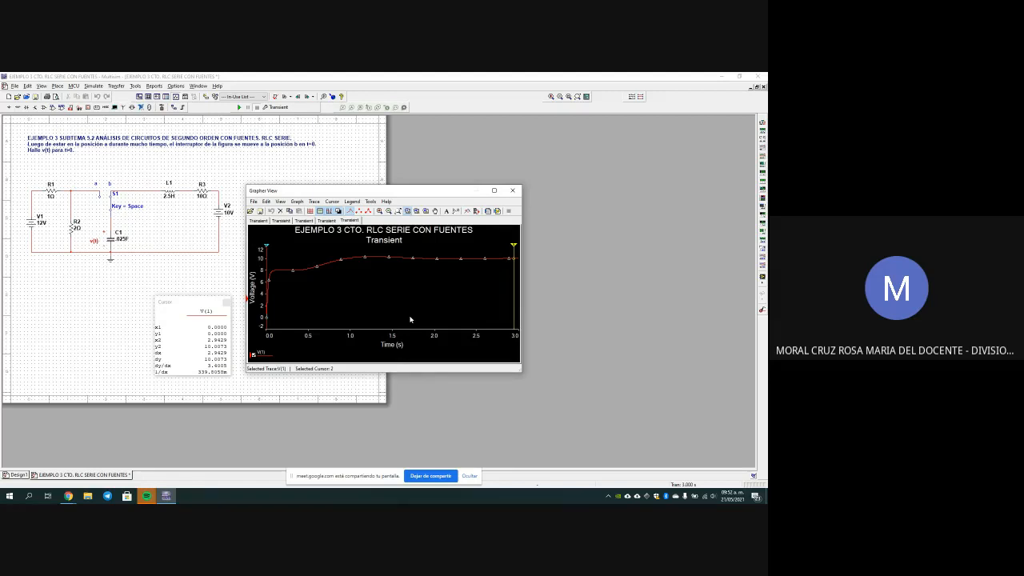
- Close the Grapher and close the design EJEMPLO 3 CTO. RLC SERIE CON FUENTES without saving
{"action": "left_click", "coordinate": [510, 191]}
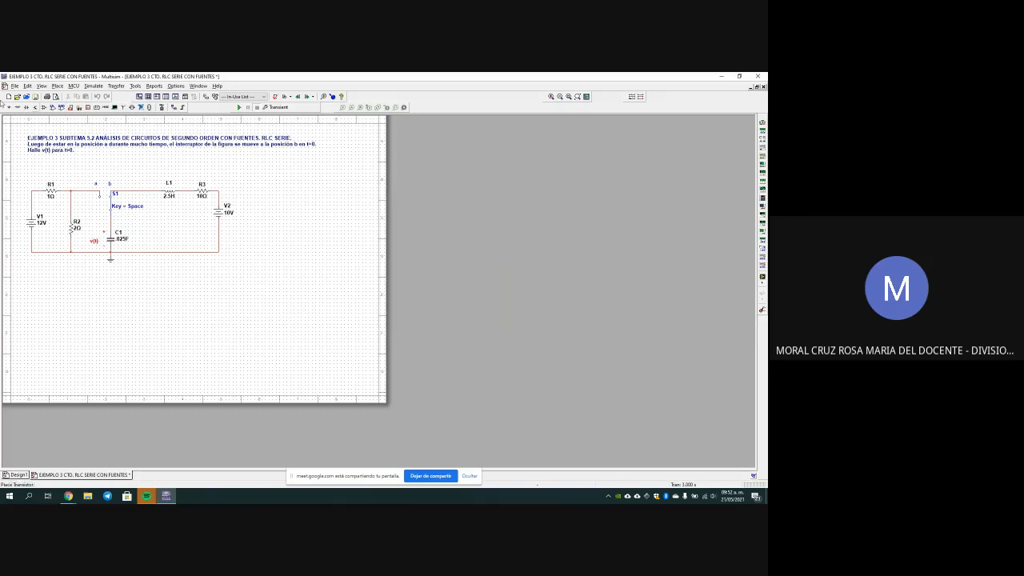
{"action": "left_click", "coordinate": [14, 86]}
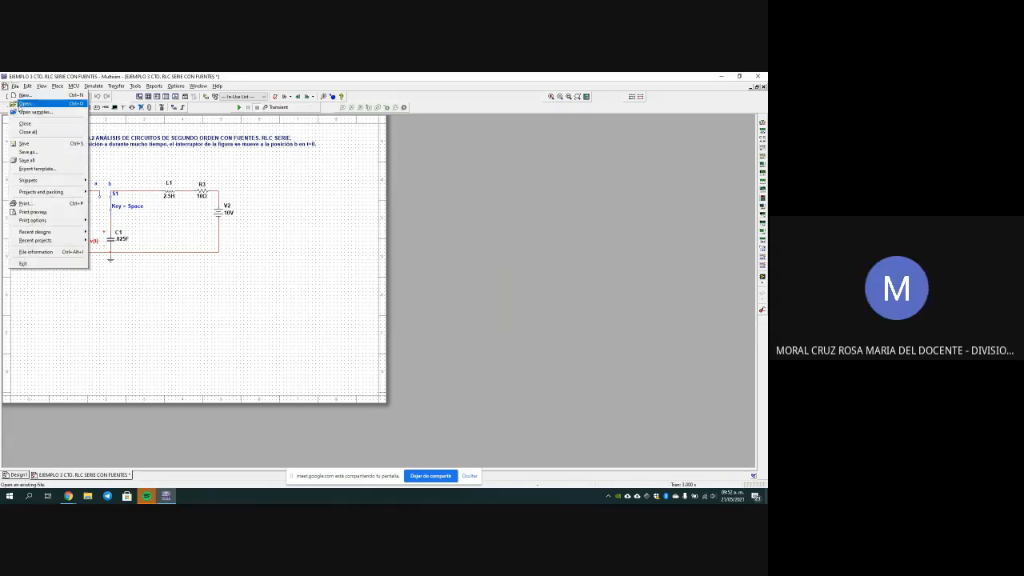
{"action": "left_click", "coordinate": [19, 86]}
{"action": "left_click", "coordinate": [23, 87]}
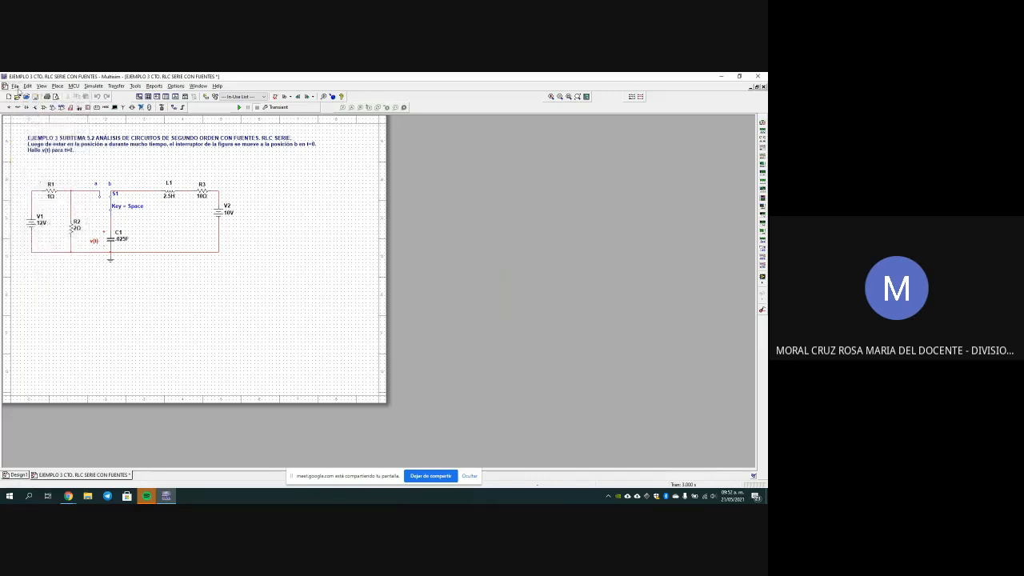
{"action": "left_click", "coordinate": [15, 86]}
{"action": "left_click", "coordinate": [32, 125]}
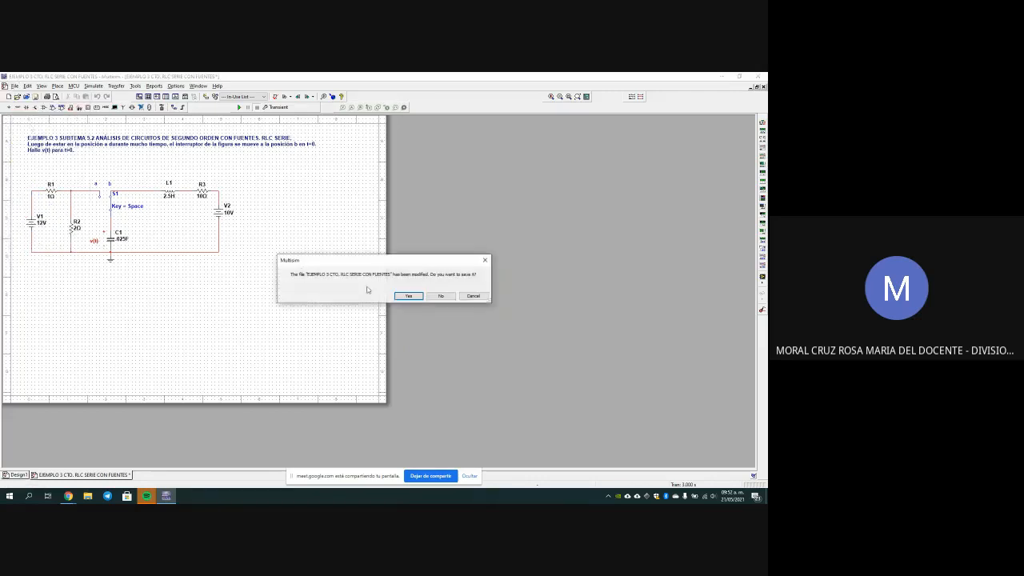
{"action": "left_click", "coordinate": [443, 296]}
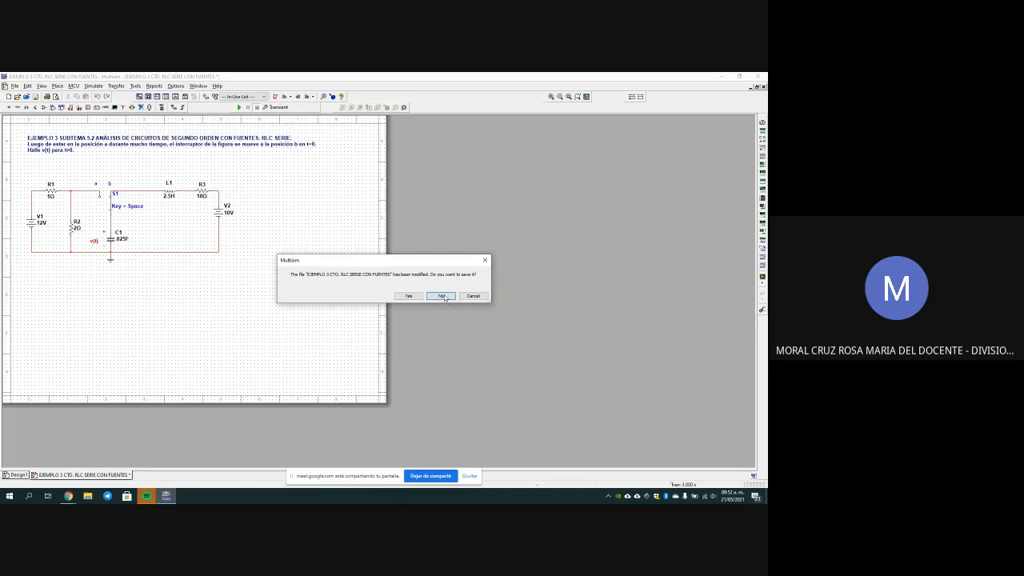
- Open the design EJEMPLO 4 CTO. RLC PARALELO CON FUENTES from the Circuit Design Suite 14.0 folder
{"action": "left_click", "coordinate": [14, 87]}
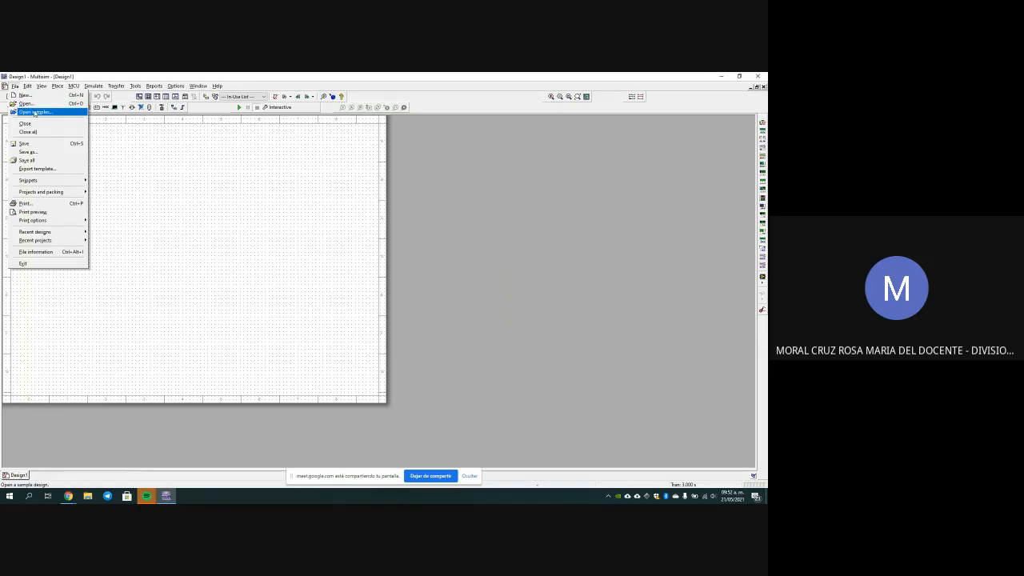
{"action": "left_click", "coordinate": [30, 104]}
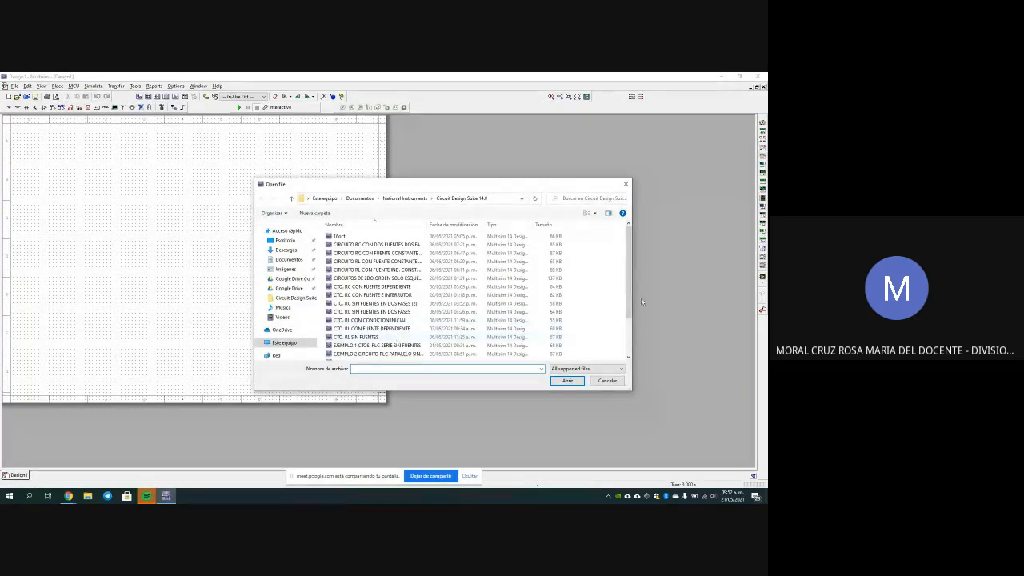
{"action": "left_click_drag", "start_coordinate": [630, 302], "coordinate": [630, 330]}
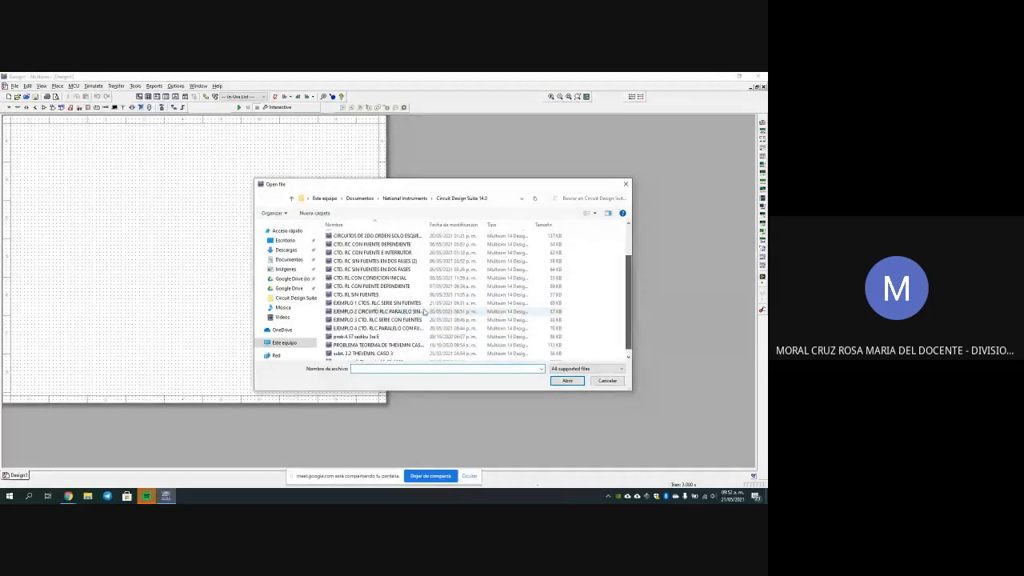
{"action": "left_click", "coordinate": [356, 329]}
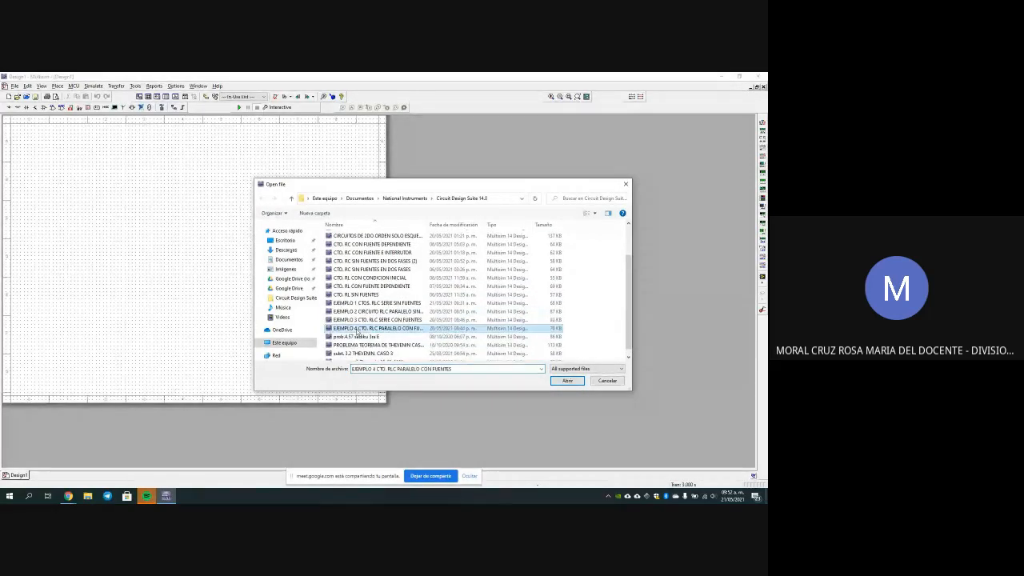
{"action": "left_click", "coordinate": [567, 380]}
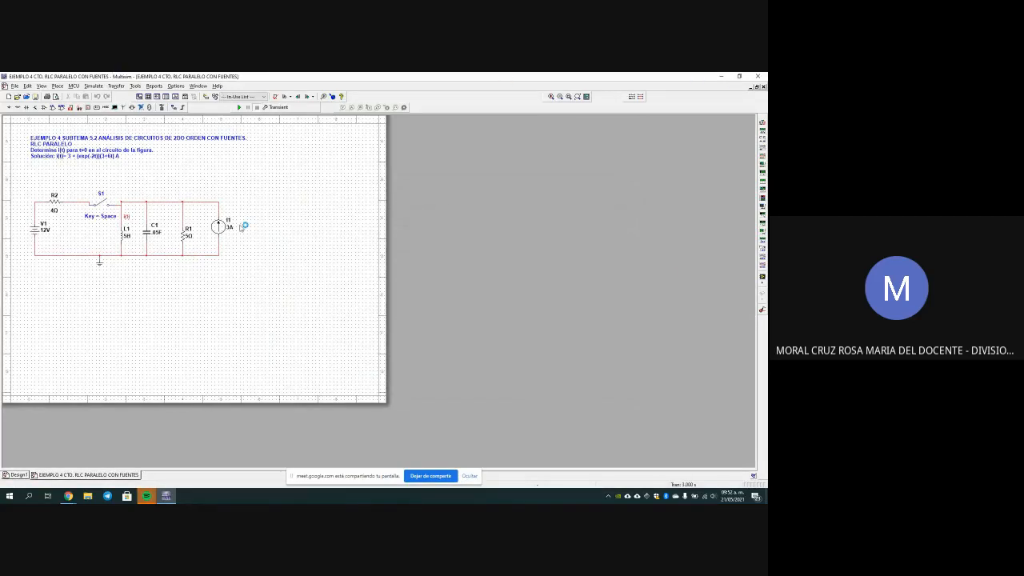
- Switch to the Subtema 5.2 step response notes in the browser and check the example on page 6
{"action": "left_click", "coordinate": [721, 76]}
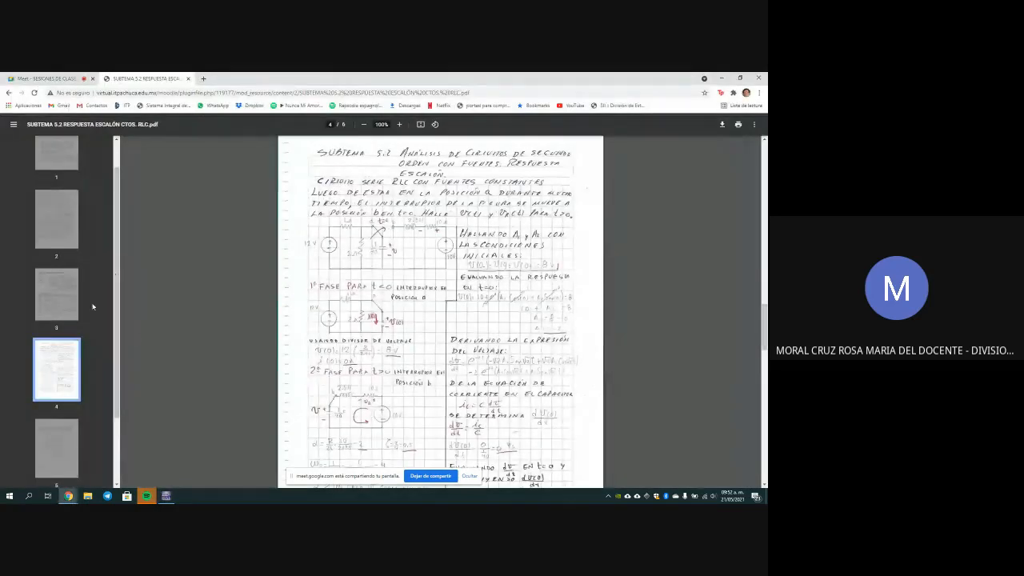
{"action": "scroll", "coordinate": [118, 313], "scroll_direction": "down", "scroll_amount": 2}
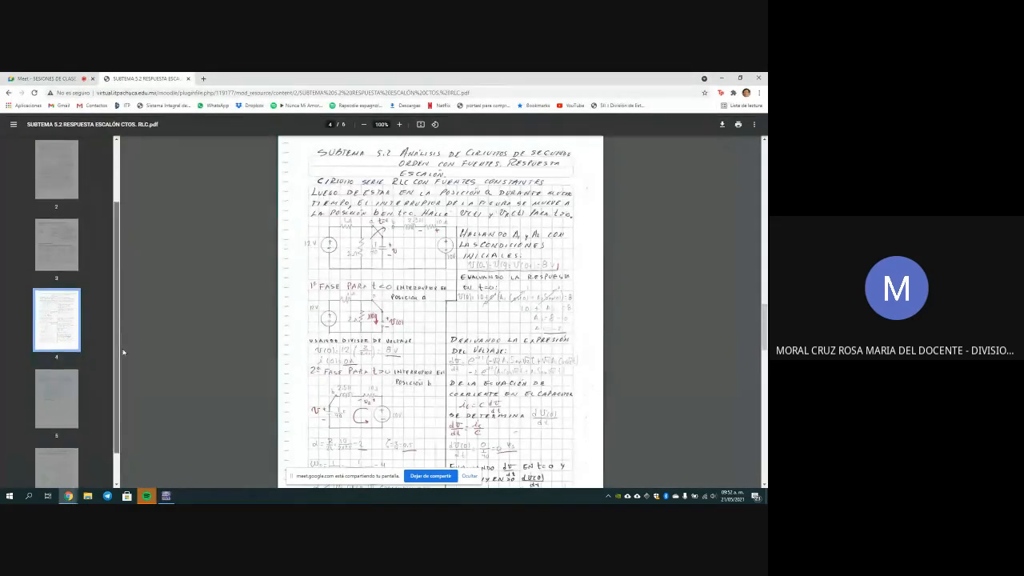
{"action": "left_click", "coordinate": [41, 443]}
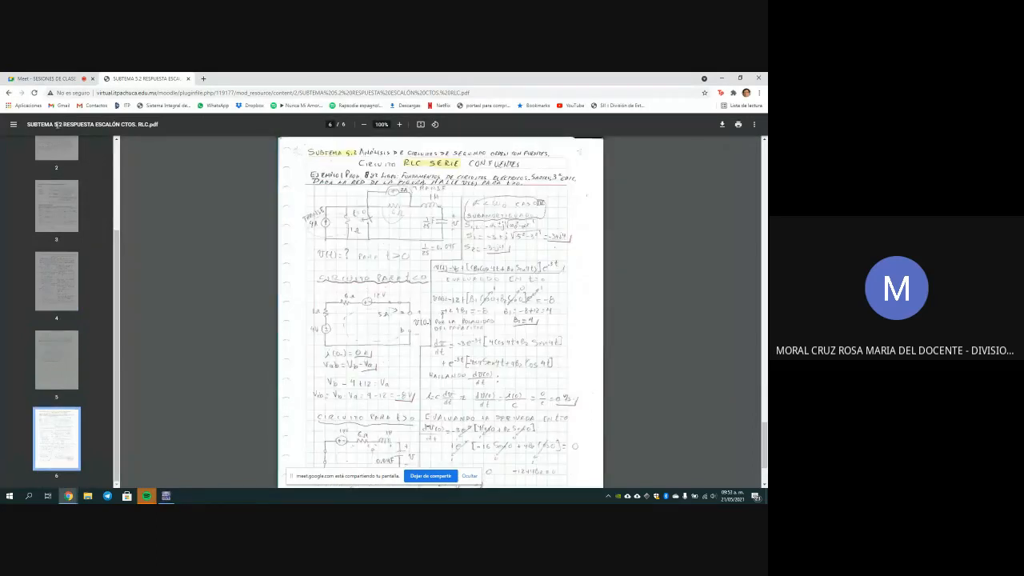
- Return to the course page and open the Tema 5 resource on Subtema 5.2 parallel RLC circuits with a constant source
{"action": "left_click", "coordinate": [9, 93]}
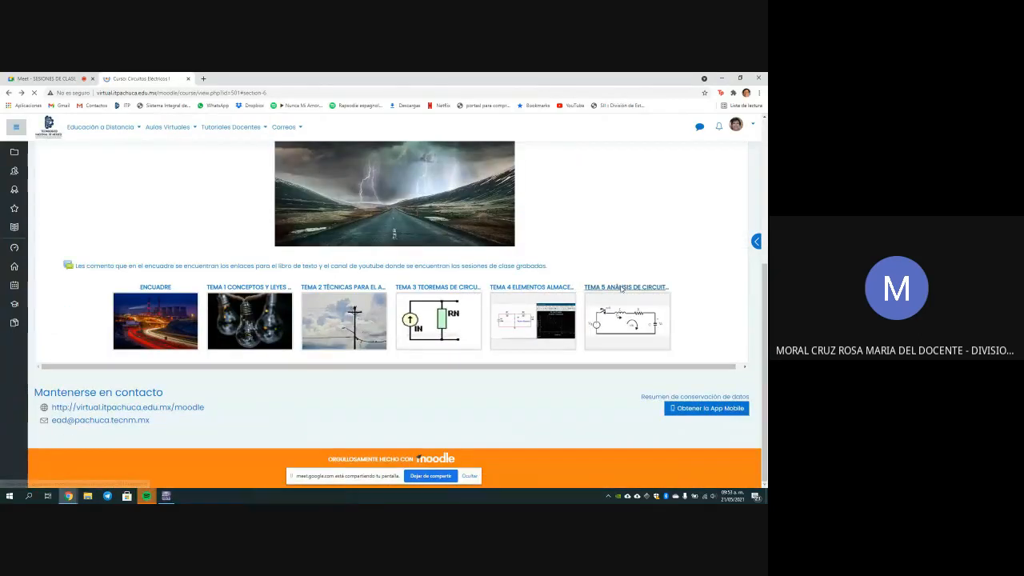
{"action": "left_click", "coordinate": [620, 288]}
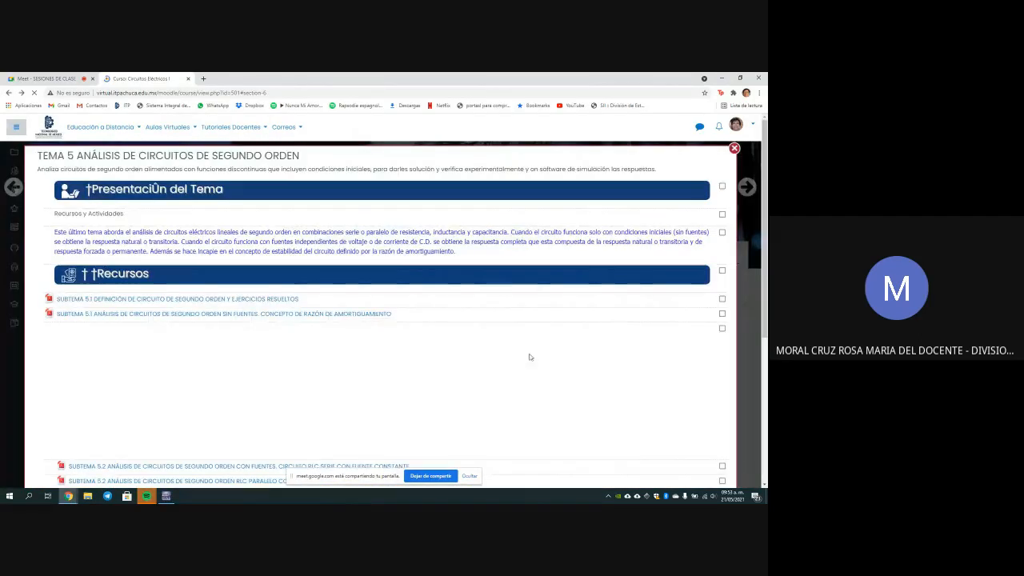
{"action": "scroll", "coordinate": [529, 356], "scroll_direction": "down", "scroll_amount": 2}
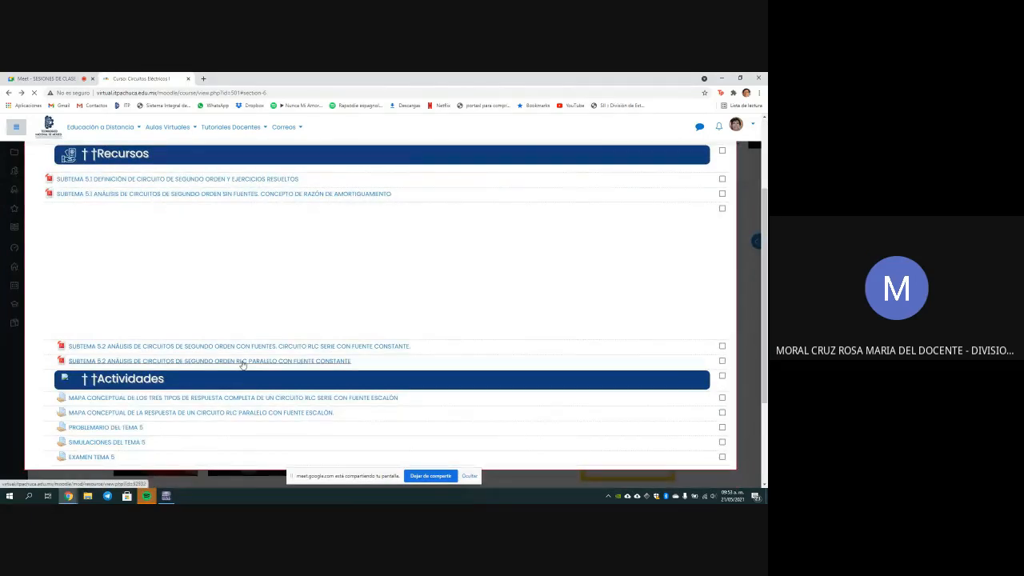
{"action": "scroll", "coordinate": [293, 444], "scroll_direction": "up", "scroll_amount": 1}
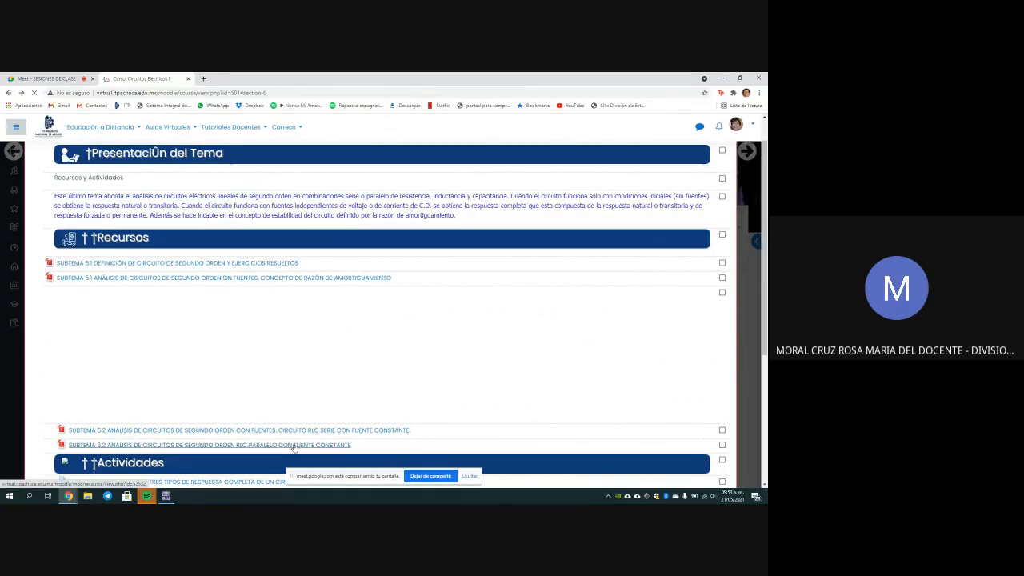
{"action": "left_click", "coordinate": [293, 445]}
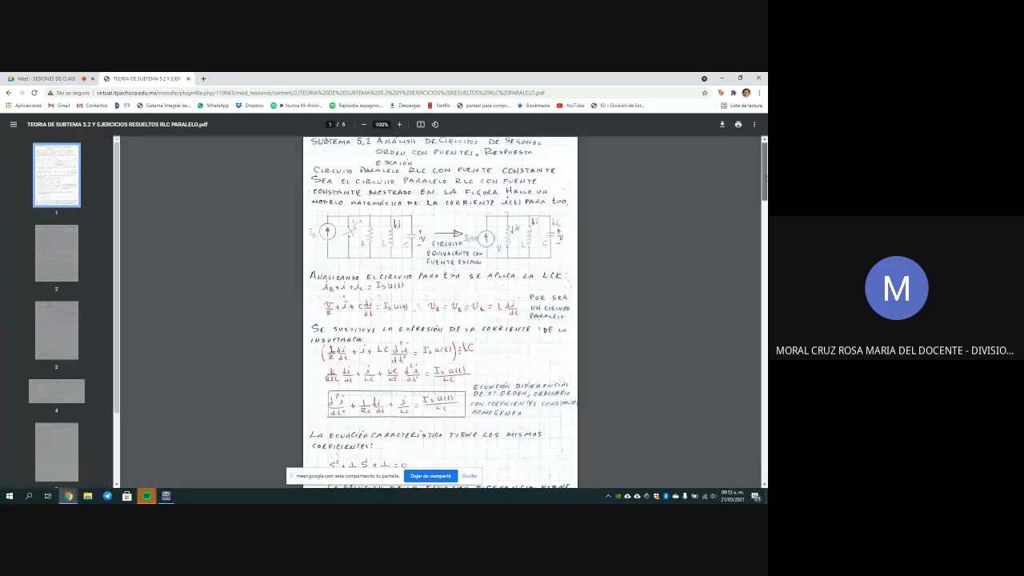
- Go to page 5 of the parallel RLC notes and read through solved problem 8.49
{"action": "left_click_drag", "start_coordinate": [763, 176], "coordinate": [202, 266]}
{"action": "scroll", "coordinate": [70, 360], "scroll_direction": "down", "scroll_amount": 1}
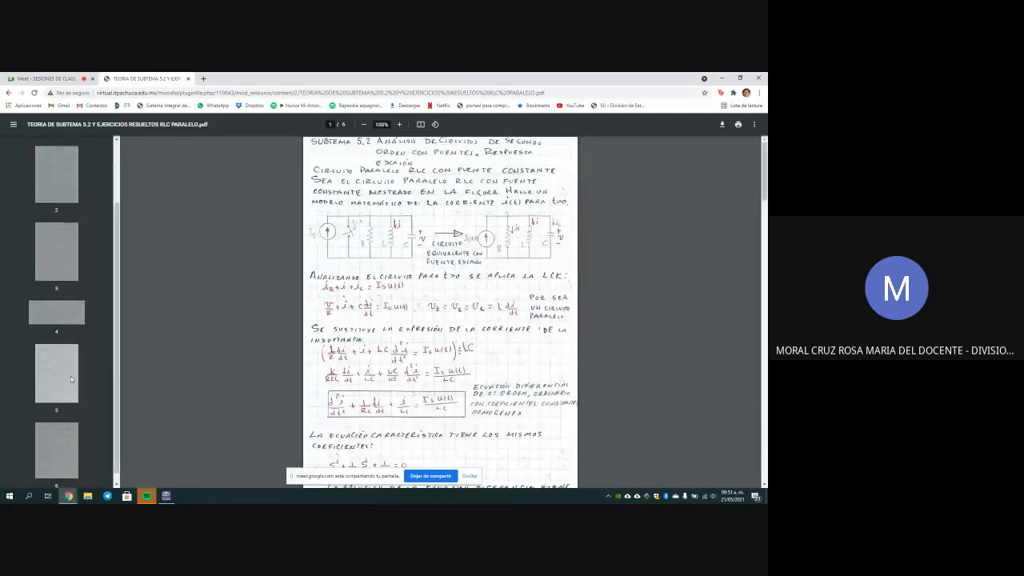
{"action": "left_click", "coordinate": [67, 375]}
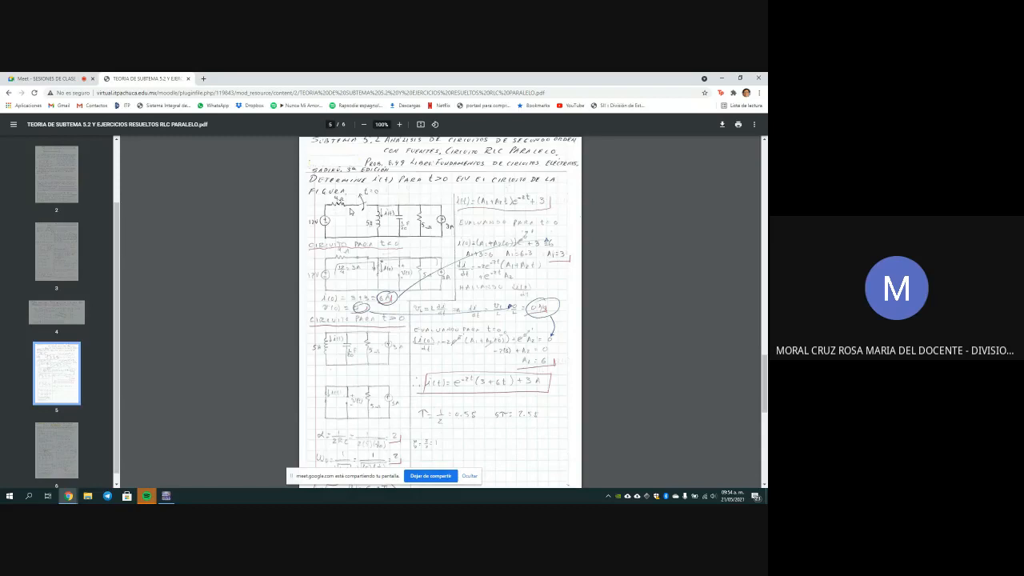
{"action": "scroll", "coordinate": [349, 211], "scroll_direction": "up", "scroll_amount": 2}
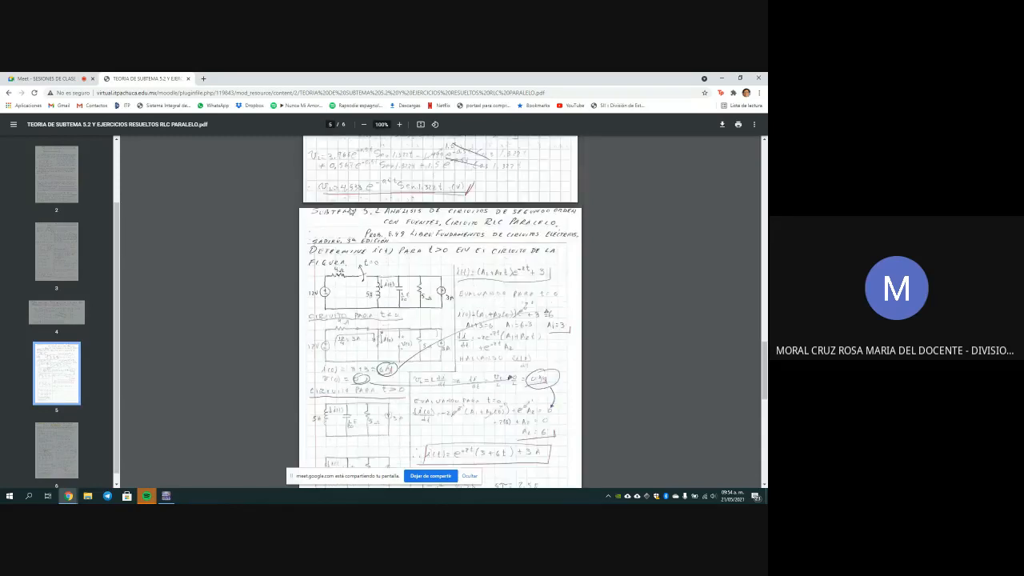
{"action": "scroll", "coordinate": [350, 212], "scroll_direction": "down", "scroll_amount": 3}
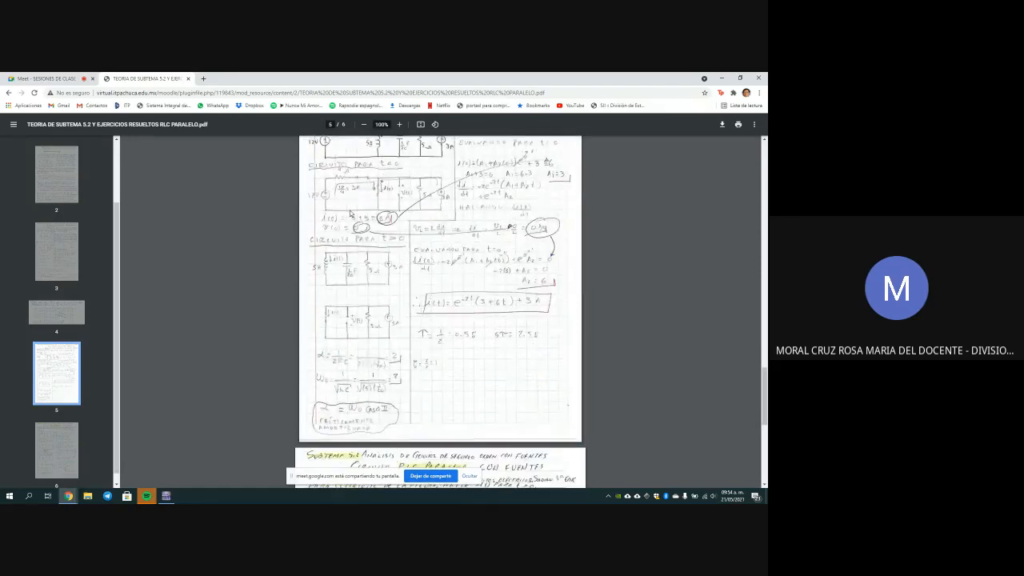
{"action": "scroll", "coordinate": [349, 213], "scroll_direction": "up", "scroll_amount": 1}
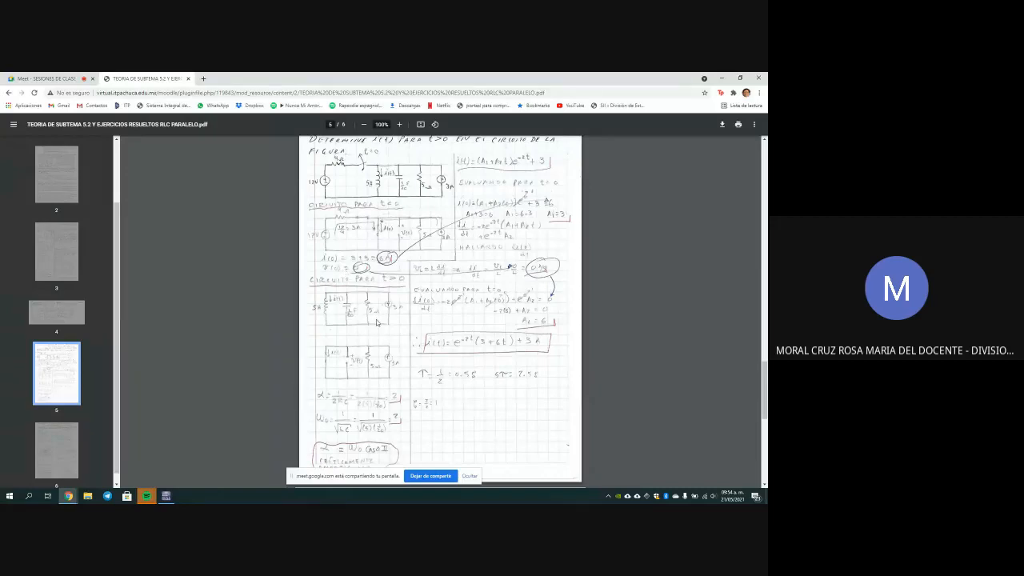
{"action": "scroll", "coordinate": [377, 323], "scroll_direction": "down", "scroll_amount": 2}
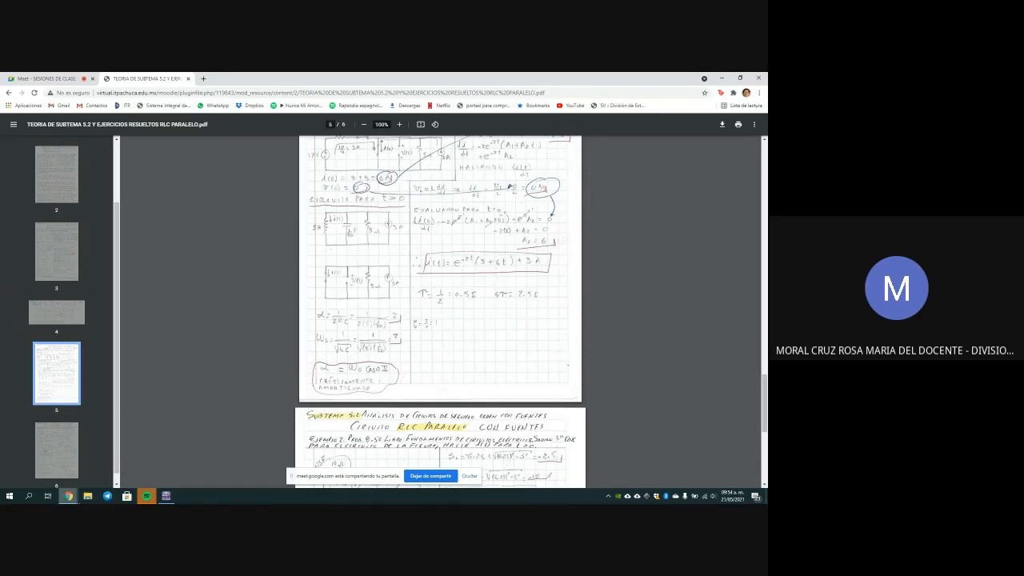
- Switch to Multisim, close switch S1, and review and save the transient analysis parameters and output variable
{"action": "mouse_move", "coordinate": [165, 495]}
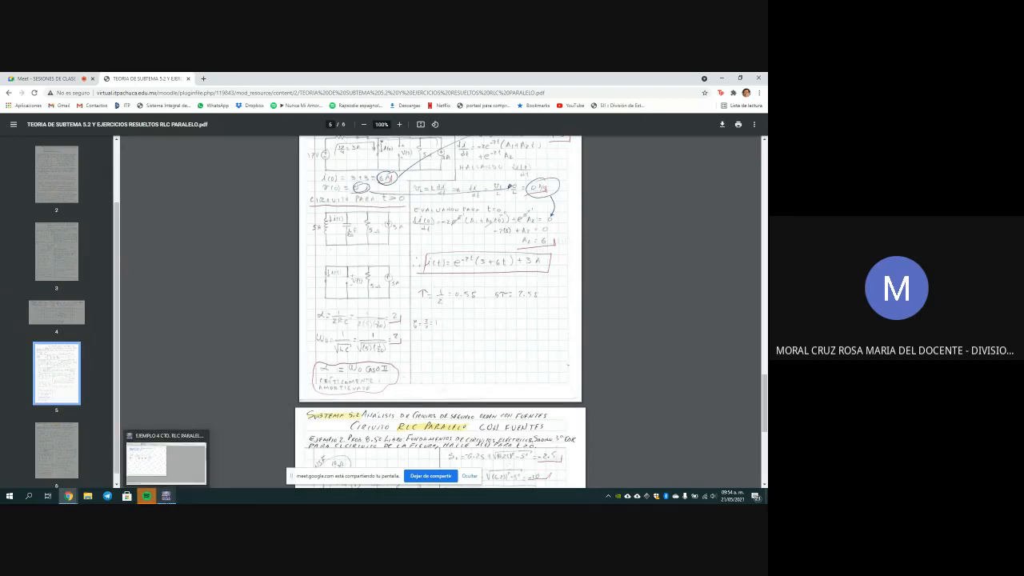
{"action": "left_click", "coordinate": [166, 496]}
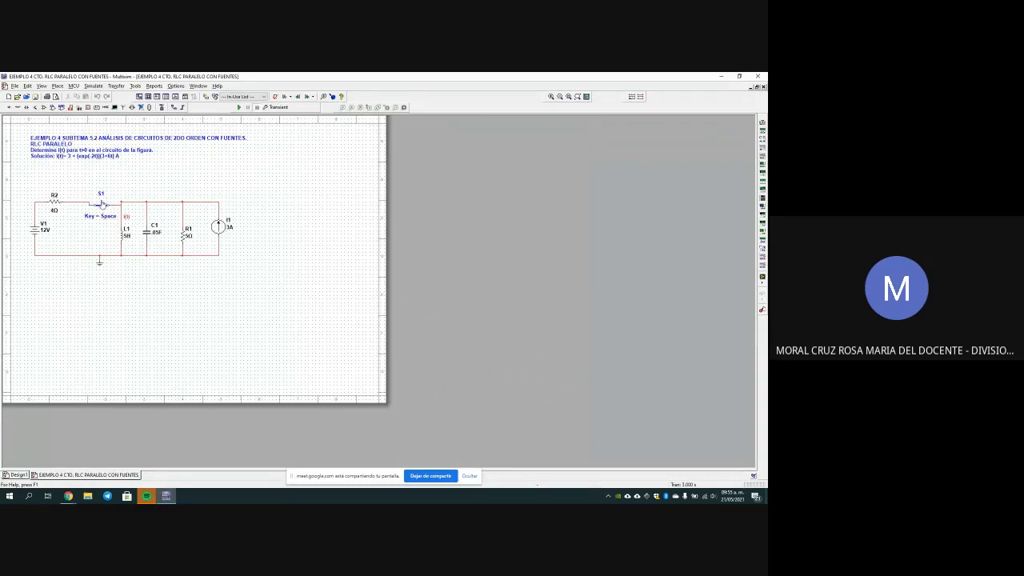
{"action": "left_click", "coordinate": [103, 205]}
{"action": "left_click", "coordinate": [93, 86]}
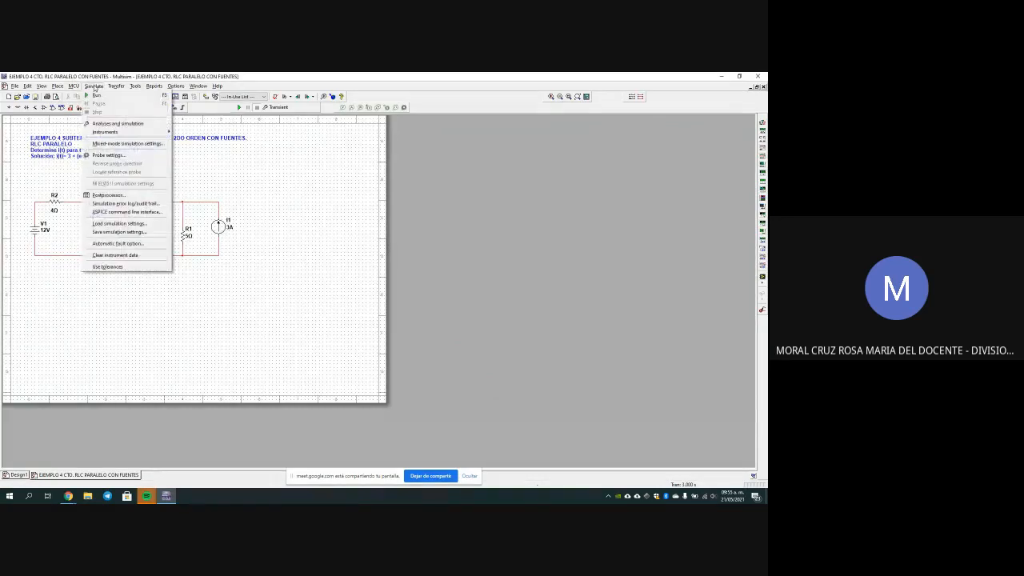
{"action": "left_click", "coordinate": [100, 124]}
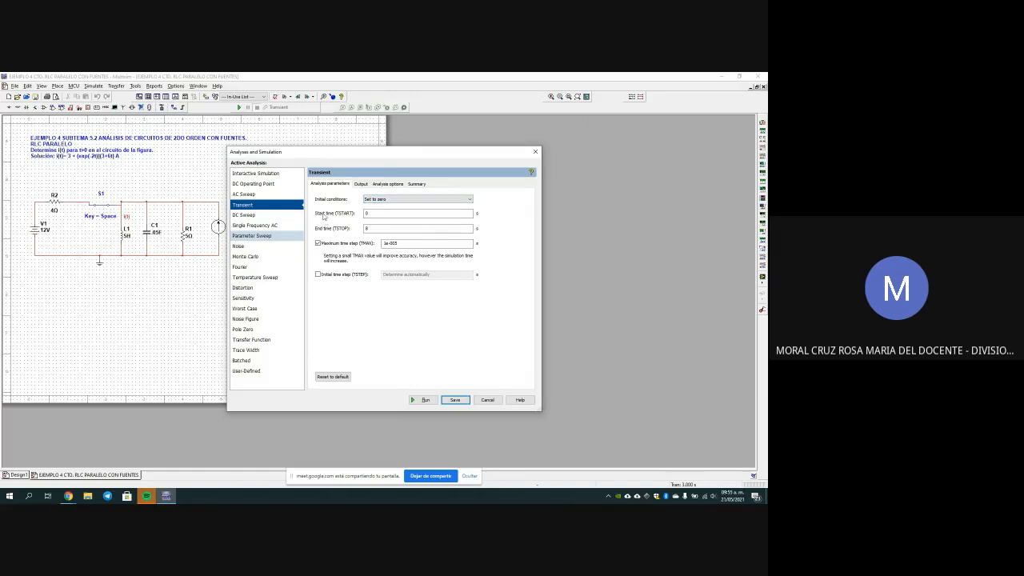
{"action": "left_click", "coordinate": [394, 244]}
{"action": "left_click", "coordinate": [361, 183]}
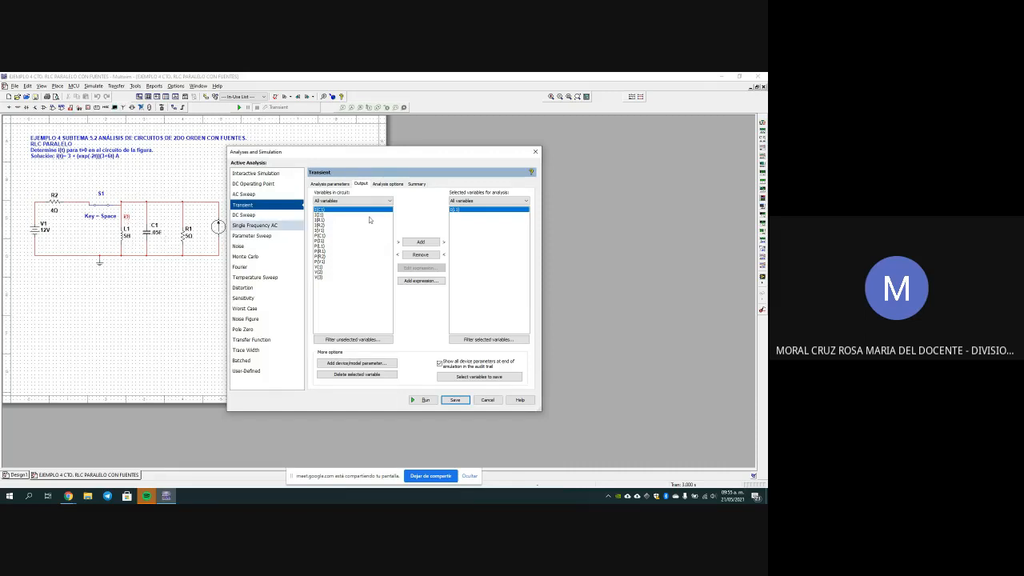
{"action": "left_click", "coordinate": [453, 399]}
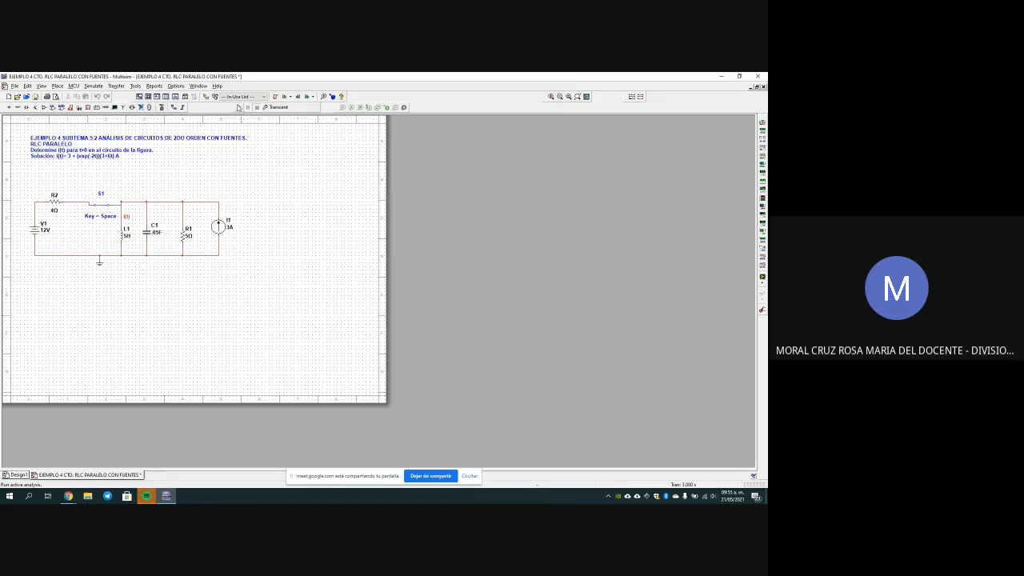
- Run the transient analysis and move the cursor readout clear of the graph
{"action": "left_click", "coordinate": [237, 107]}
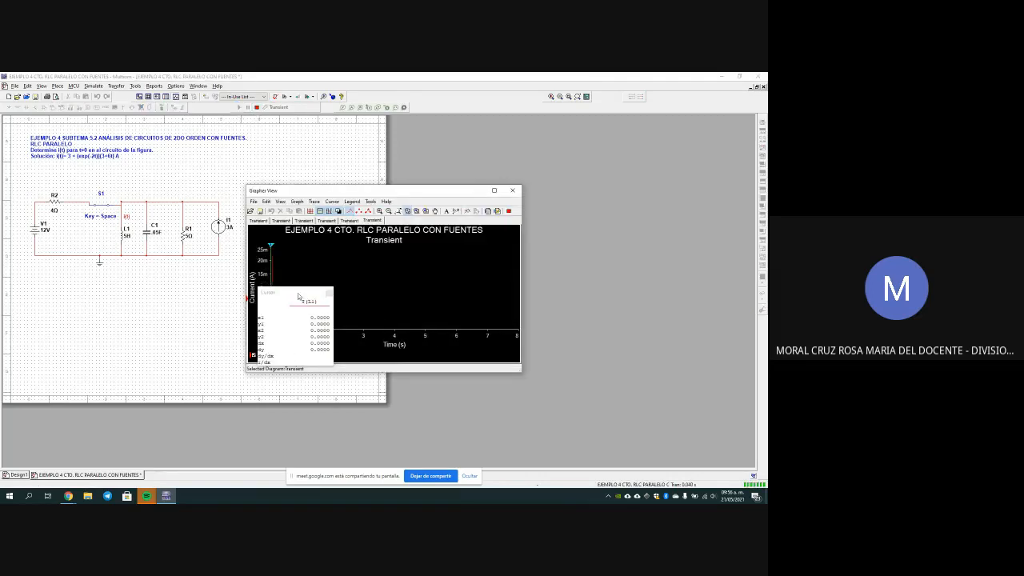
{"action": "left_click_drag", "start_coordinate": [297, 295], "coordinate": [209, 297]}
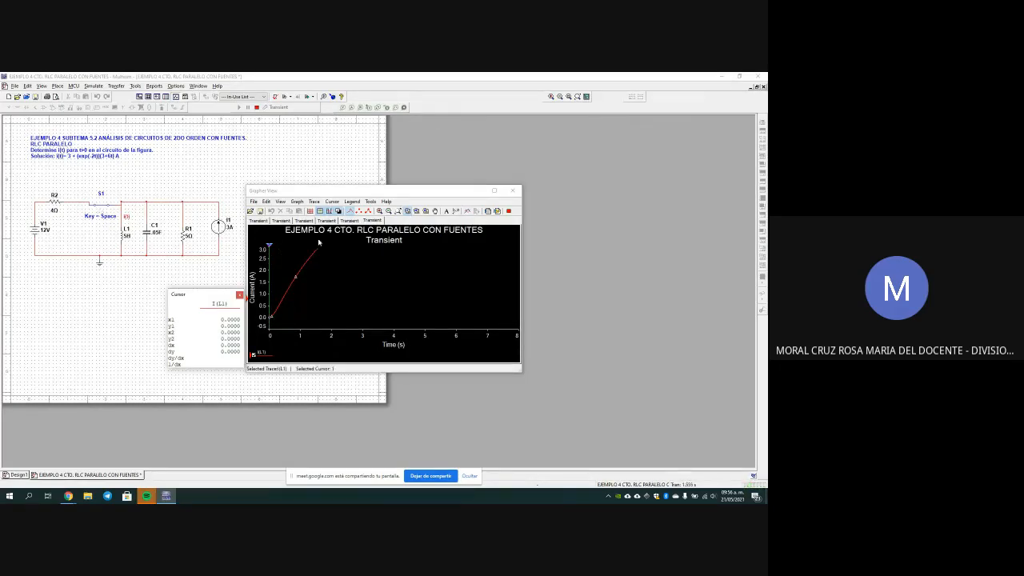
{"action": "left_click", "coordinate": [268, 249]}
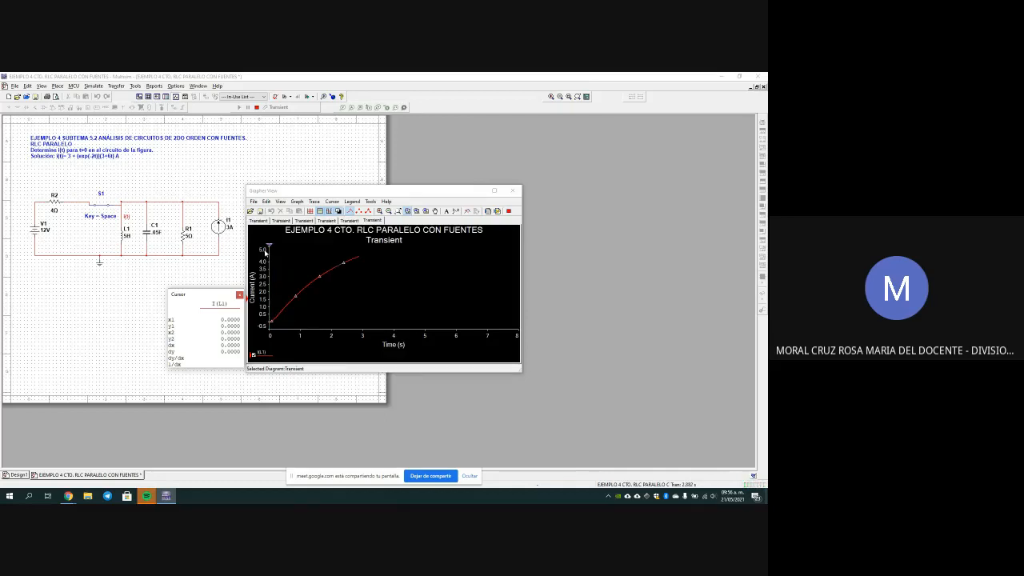
{"action": "left_click", "coordinate": [265, 251]}
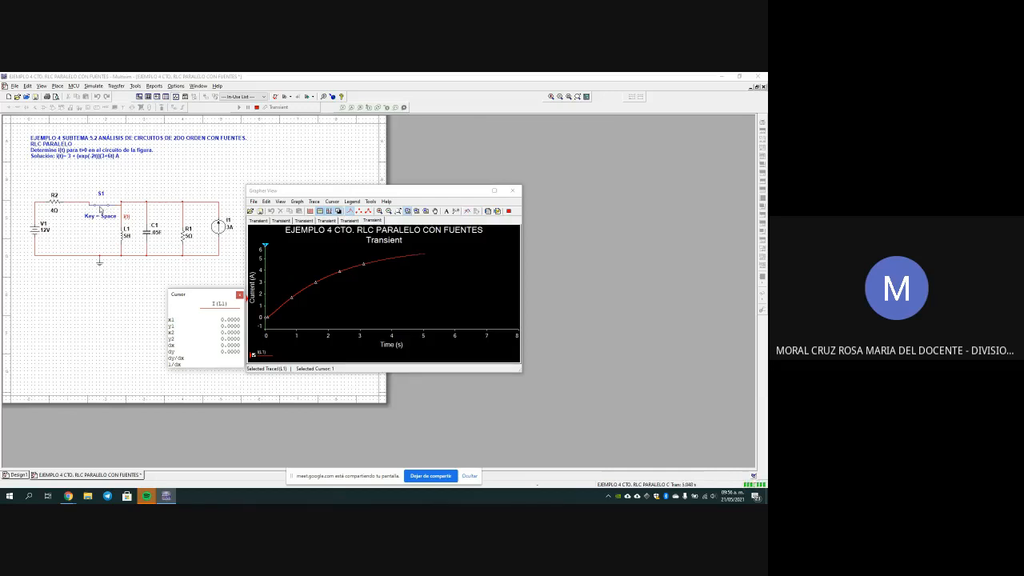
- Open switch S1 at about 5 s, read the inductor current there with the second cursor, and close the Grapher
{"action": "left_click", "coordinate": [100, 208]}
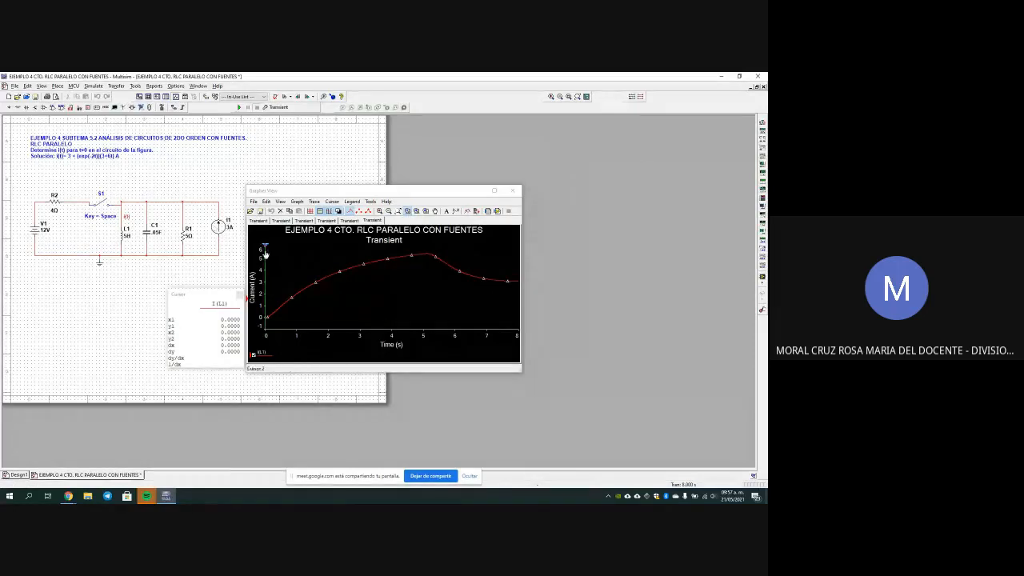
{"action": "left_click_drag", "start_coordinate": [267, 253], "coordinate": [424, 256]}
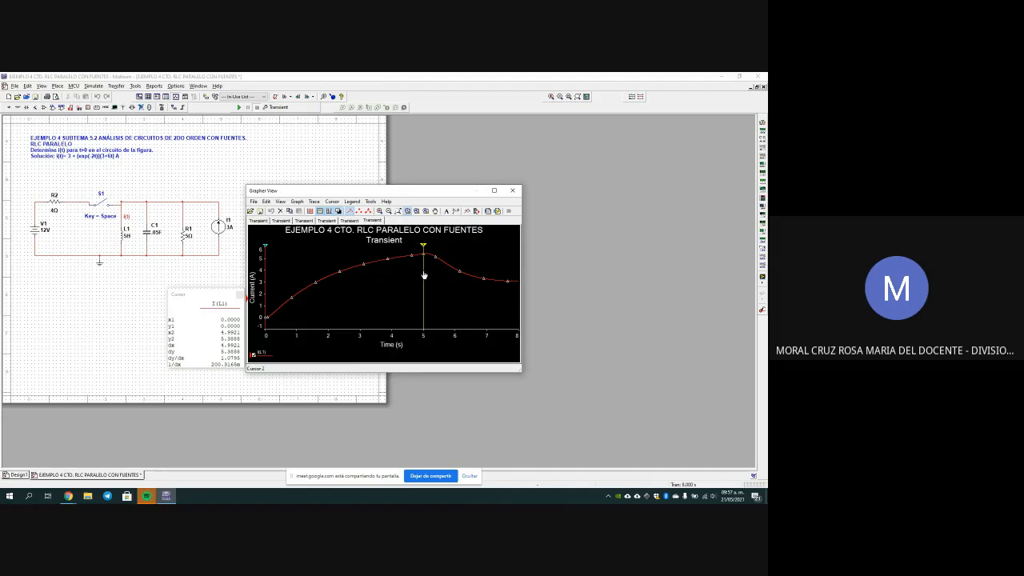
{"action": "left_click", "coordinate": [514, 192]}
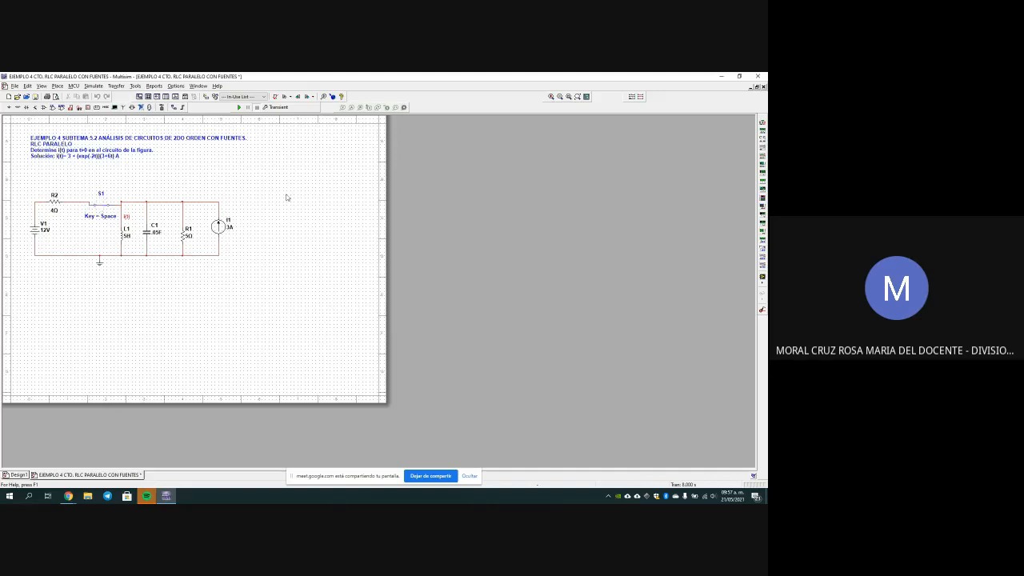
- Rerun the transient analysis with S1 closed and move the second cursor along the curve to about 6.2 s
{"action": "left_click", "coordinate": [239, 108]}
{"action": "left_click_drag", "start_coordinate": [277, 288], "coordinate": [152, 309]}
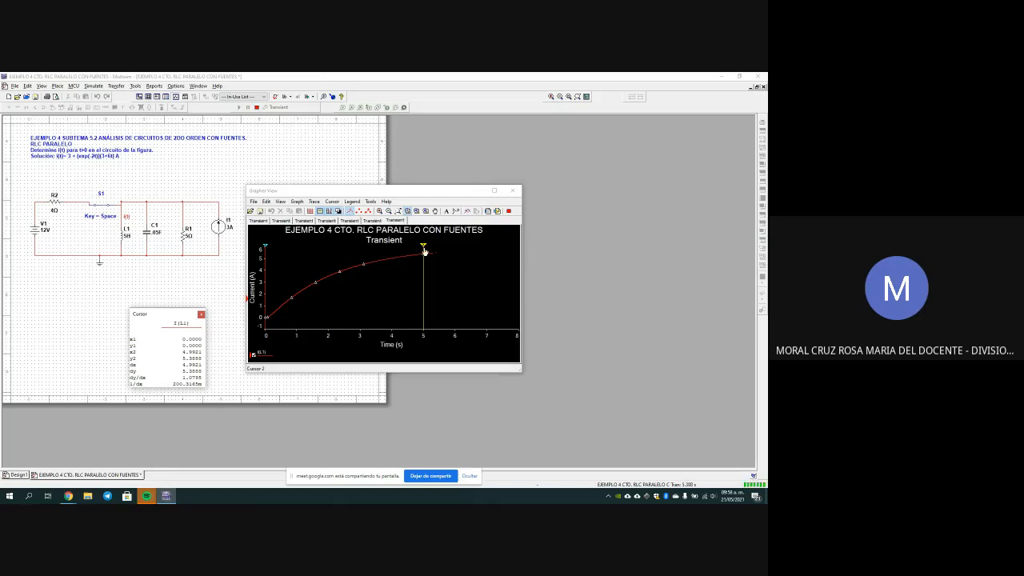
{"action": "left_click_drag", "start_coordinate": [424, 251], "coordinate": [454, 250]}
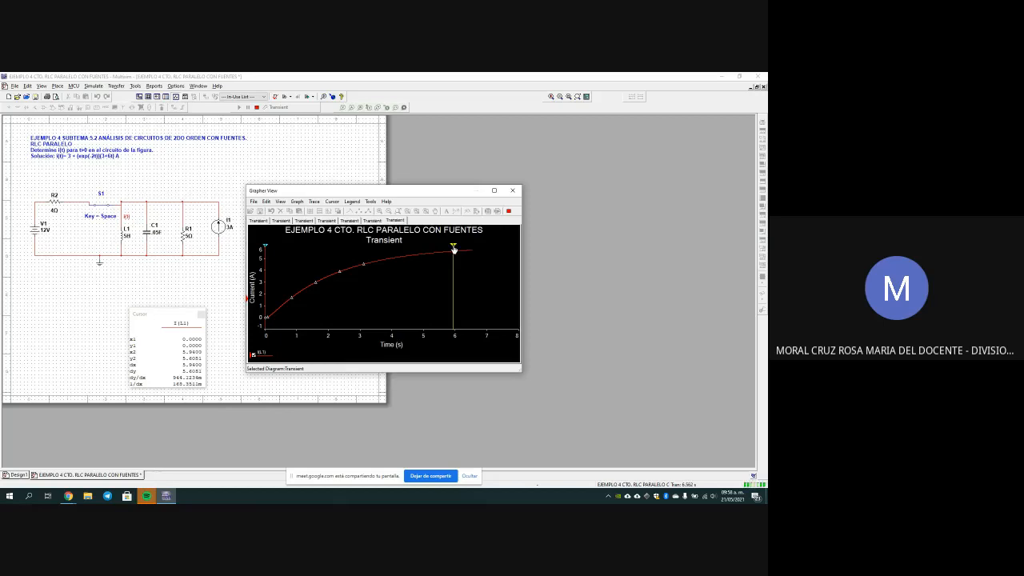
{"action": "left_click", "coordinate": [457, 252]}
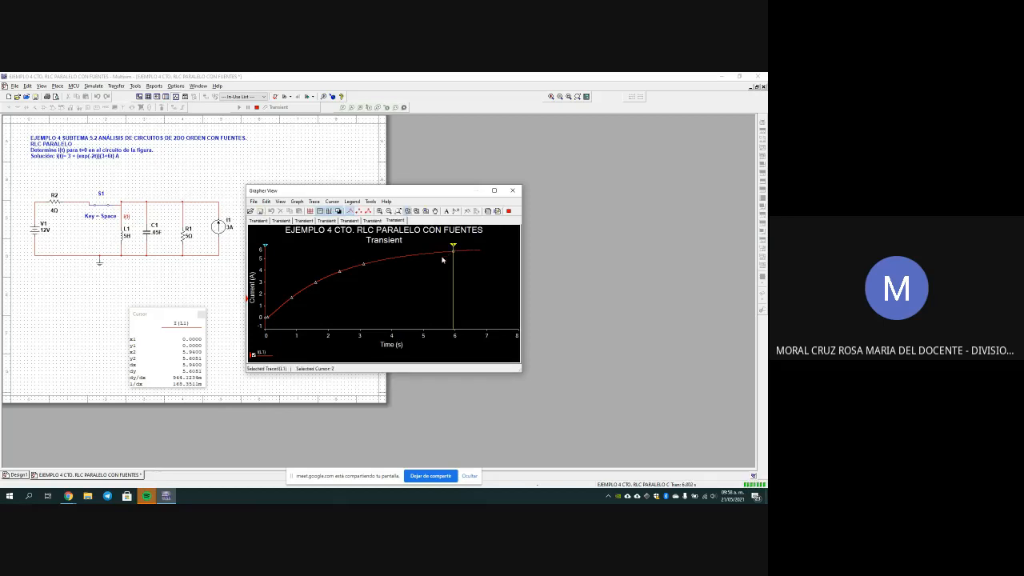
{"action": "left_click_drag", "start_coordinate": [458, 252], "coordinate": [461, 248]}
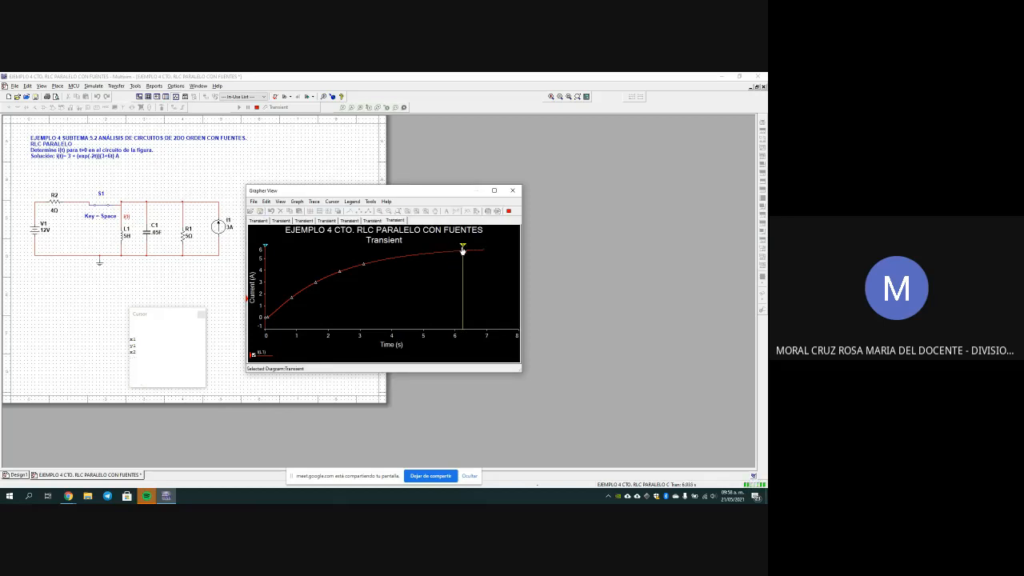
- Open switch S1 at about 7 s into the simulation and close the Grapher once the run ends
{"action": "left_click", "coordinate": [107, 207]}
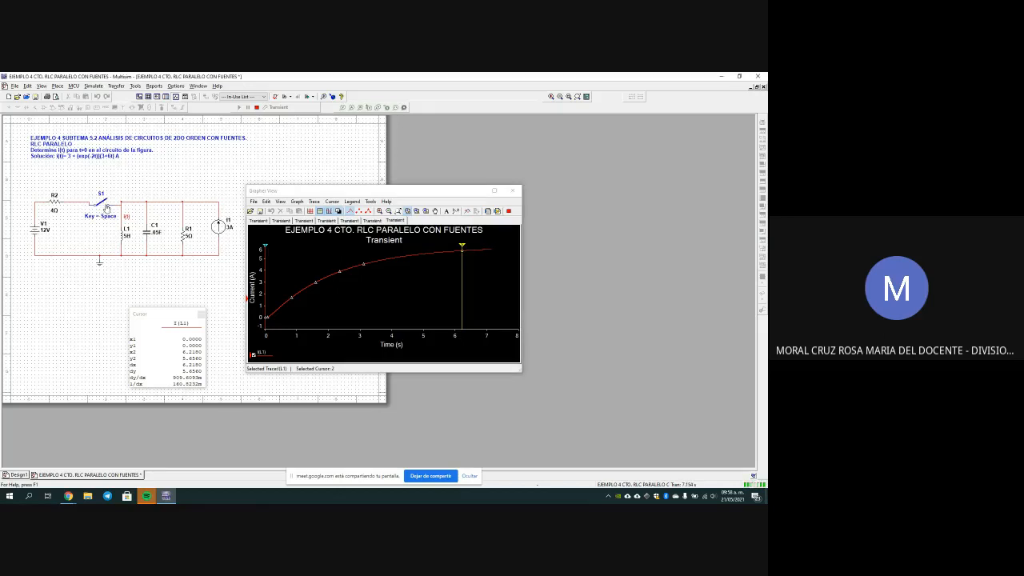
{"action": "left_click", "coordinate": [106, 208]}
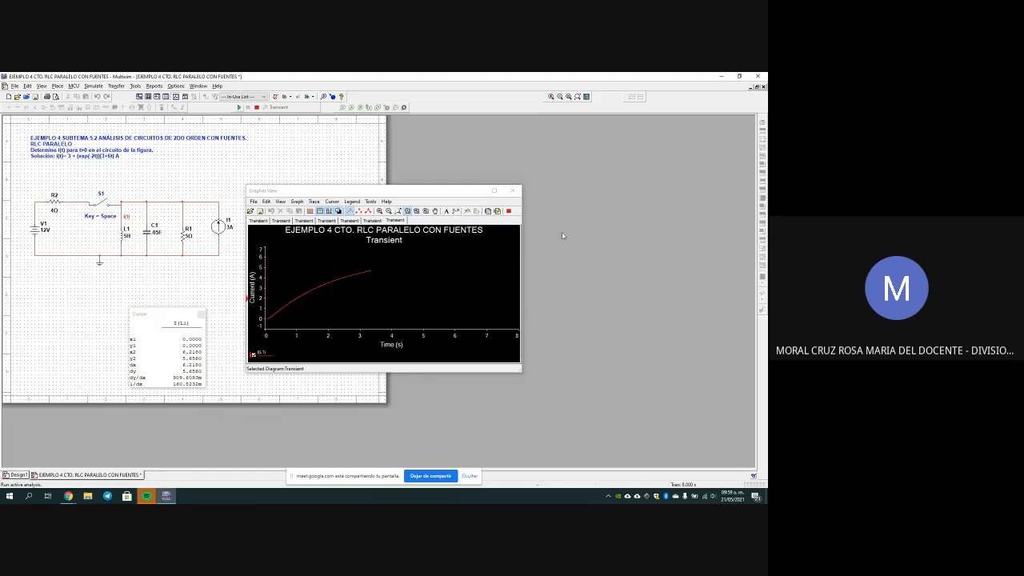
{"action": "left_click", "coordinate": [512, 190]}
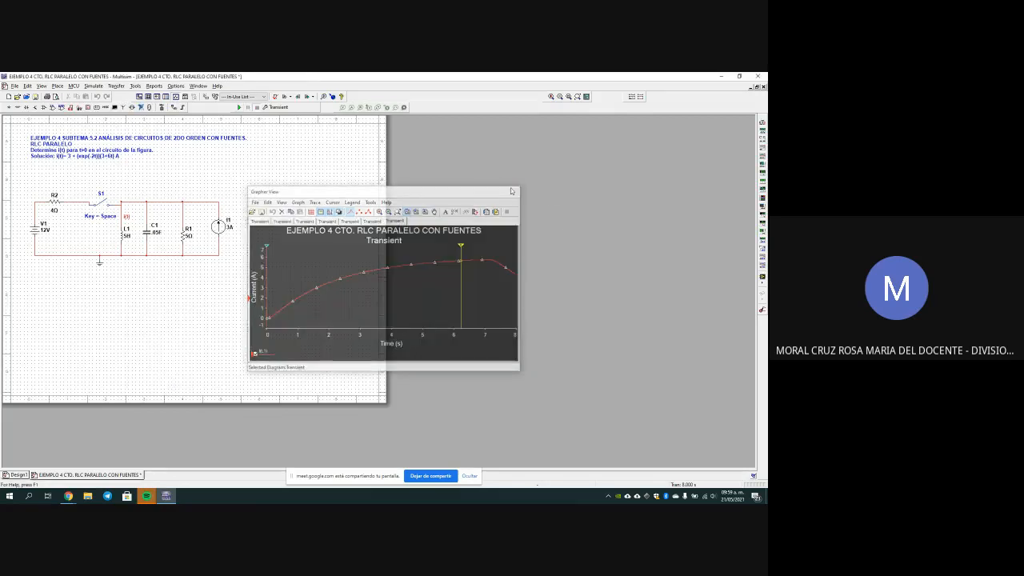
- Set the transient analysis end time to 12 s and save the settings
{"action": "left_click", "coordinate": [95, 86]}
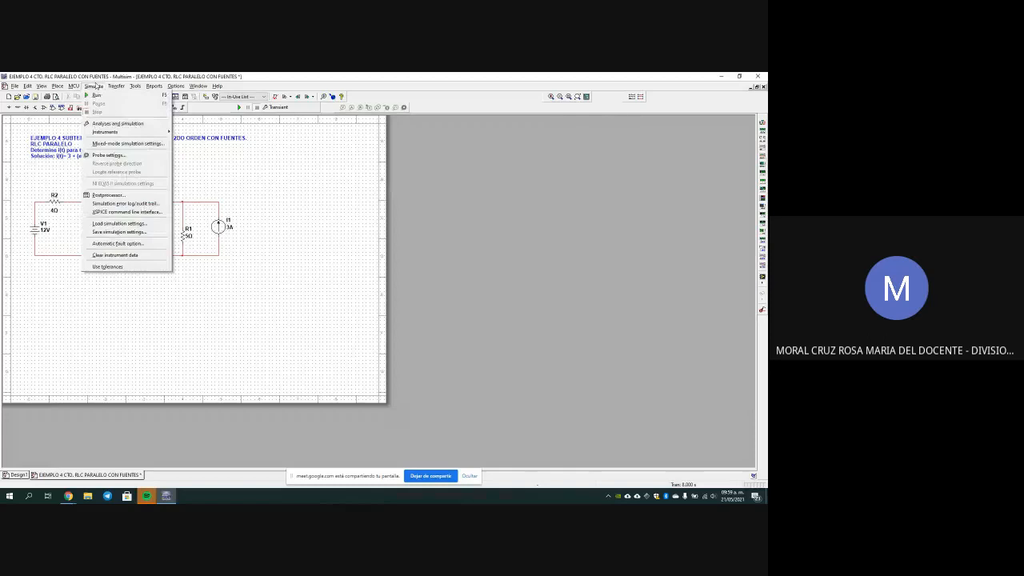
{"action": "left_click", "coordinate": [111, 123]}
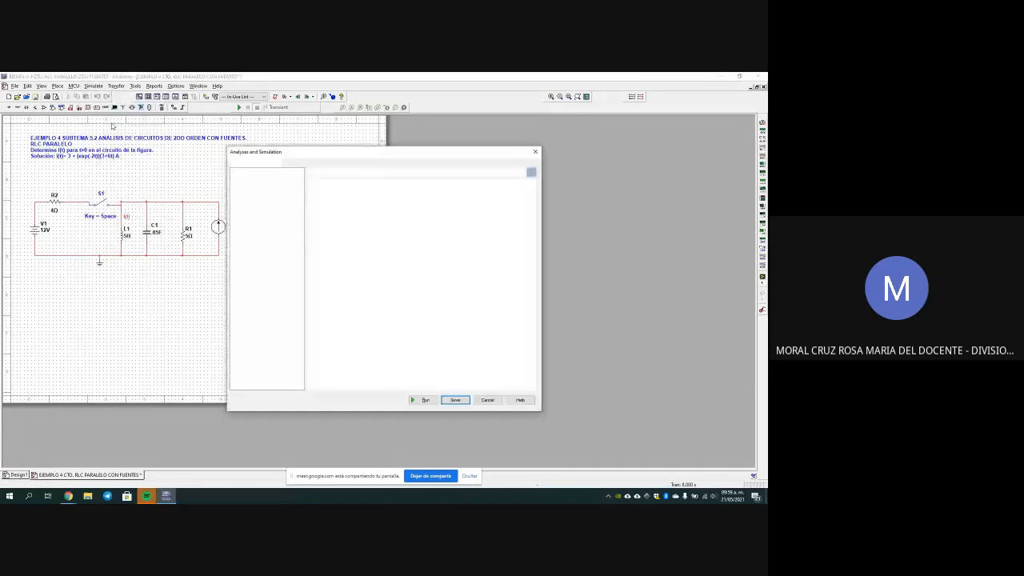
{"action": "left_click", "coordinate": [379, 228]}
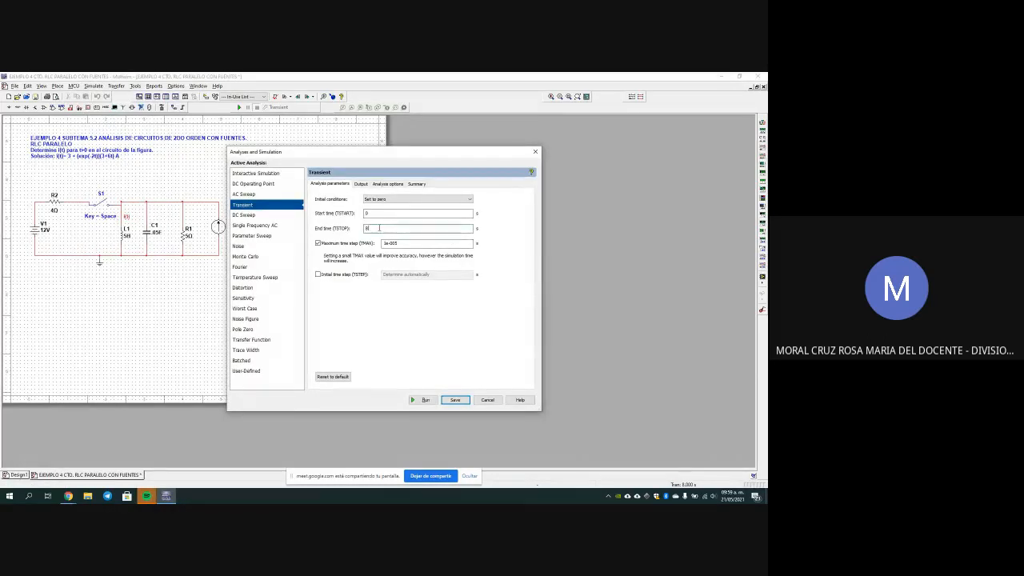
{"action": "key", "text": "BackSpace"}
{"action": "type", "text": "12"}
{"action": "left_click", "coordinate": [455, 401]}
{"action": "left_click", "coordinate": [455, 400]}
- Close switch S1, start the transient analysis again and move the cursor readout off the graph
{"action": "left_click", "coordinate": [101, 206]}
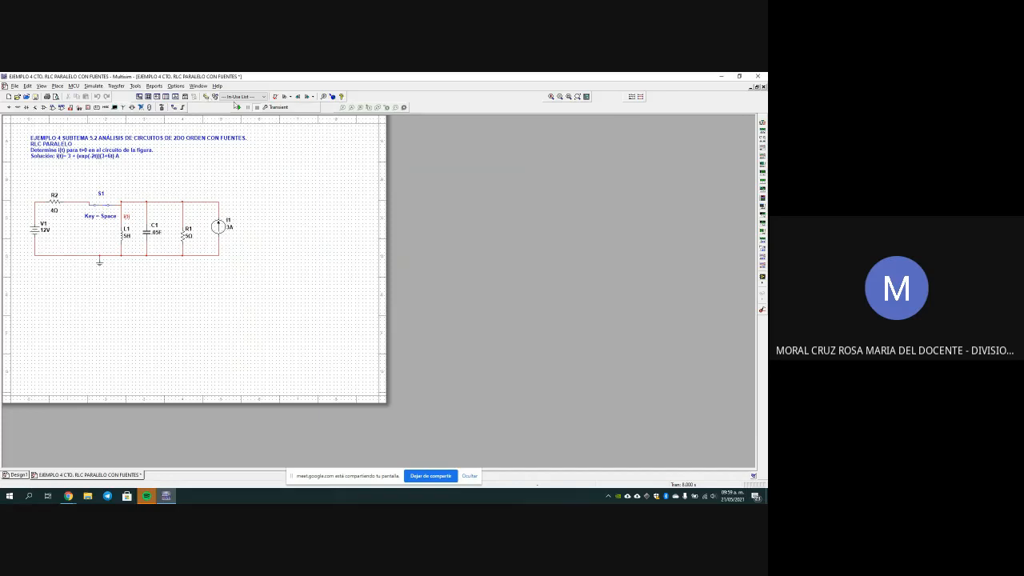
{"action": "left_click", "coordinate": [238, 107]}
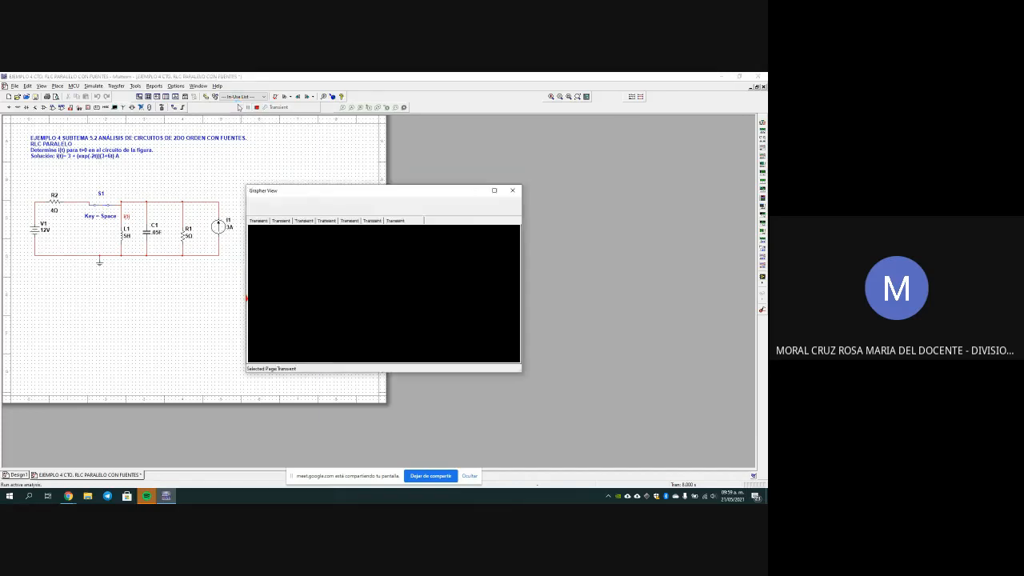
{"action": "left_click_drag", "start_coordinate": [303, 296], "coordinate": [183, 311]}
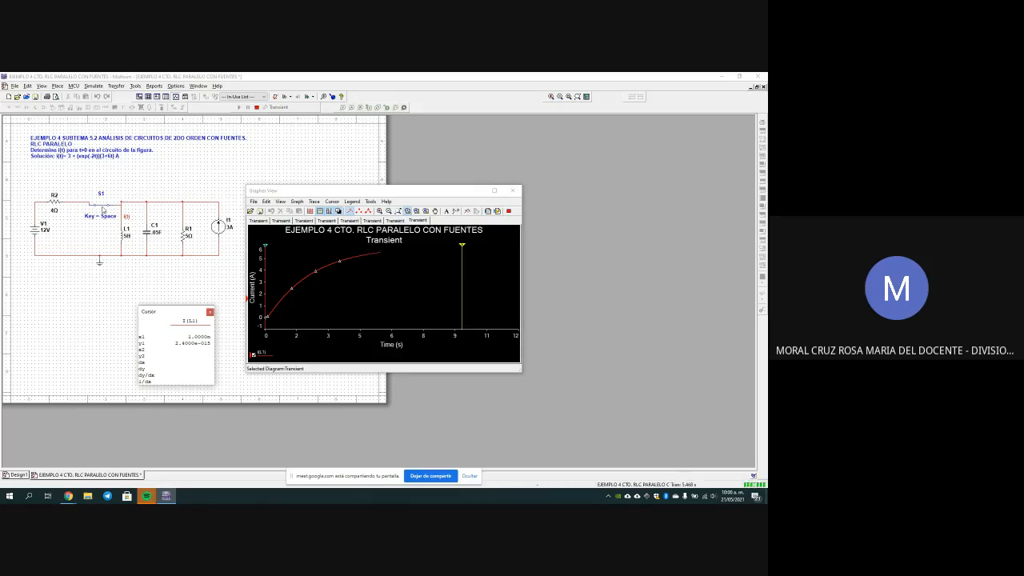
- Place the second cursor at about 6.1 s on the current curve and open switch S1 at about 7.5 s
{"action": "left_click_drag", "start_coordinate": [460, 244], "coordinate": [380, 248]}
{"action": "left_click", "coordinate": [380, 246]}
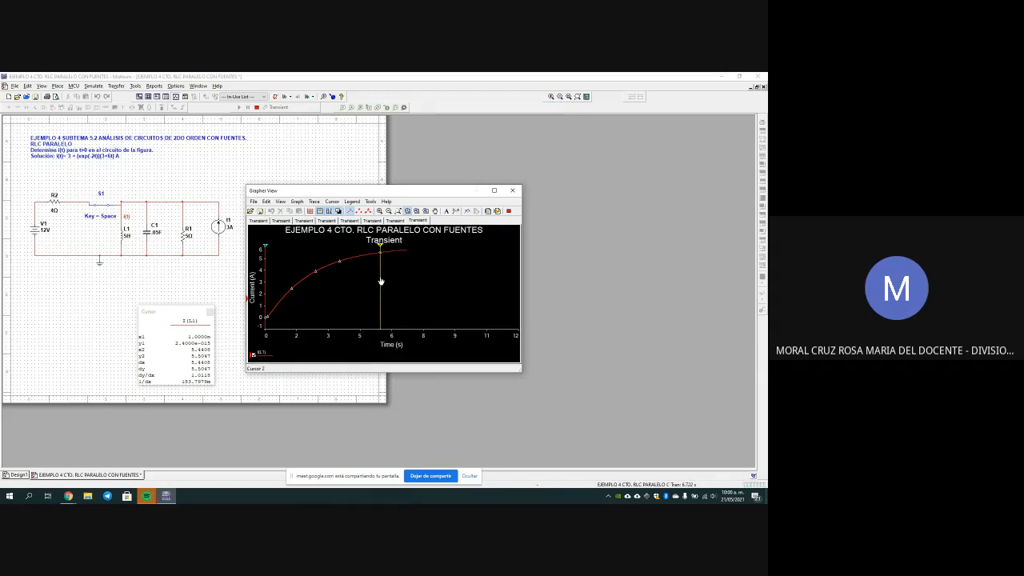
{"action": "left_click_drag", "start_coordinate": [380, 282], "coordinate": [392, 282]}
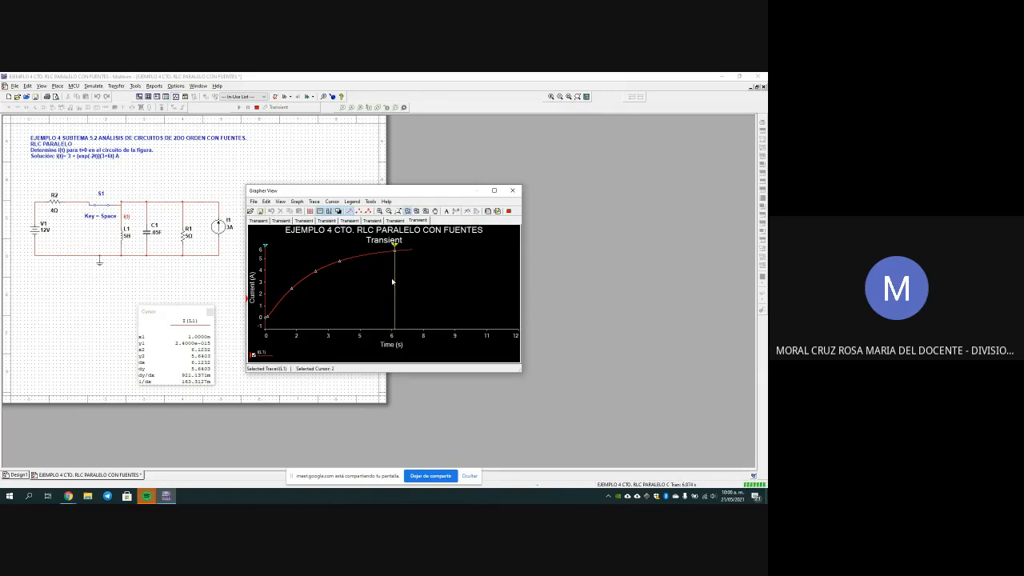
{"action": "left_click", "coordinate": [102, 208]}
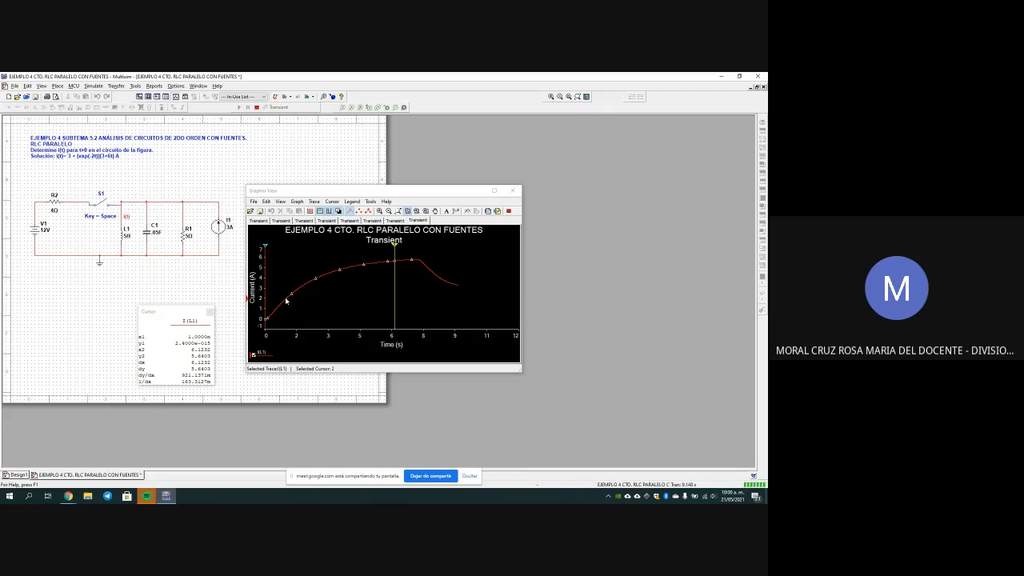
- Move the second cursor along the inductor current curve from about 9 s to about 11.6 s, and close the Grapher
{"action": "left_click_drag", "start_coordinate": [394, 251], "coordinate": [454, 260]}
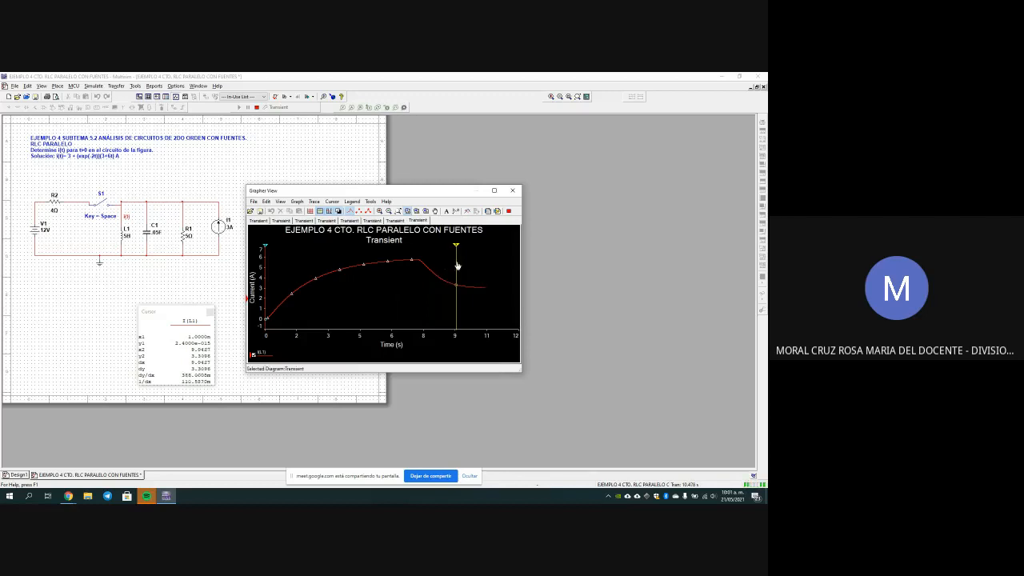
{"action": "left_click_drag", "start_coordinate": [455, 267], "coordinate": [476, 269]}
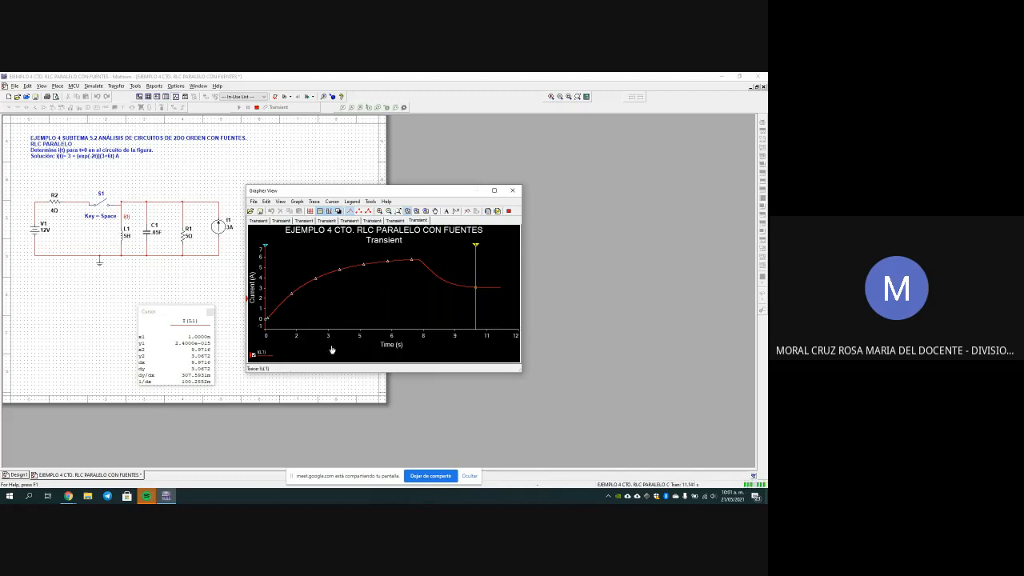
{"action": "left_click", "coordinate": [478, 264]}
{"action": "left_click_drag", "start_coordinate": [478, 265], "coordinate": [495, 266]}
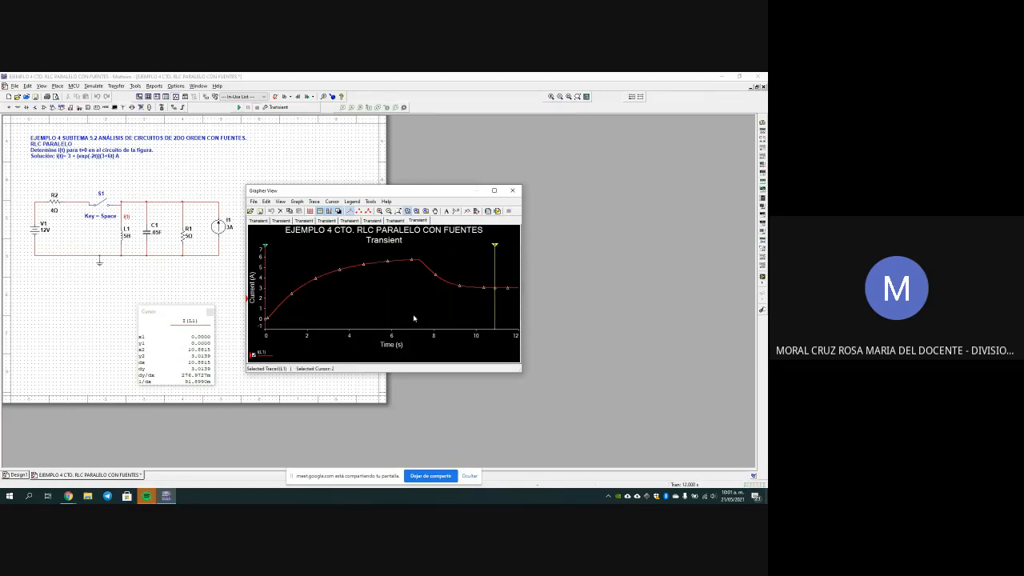
{"action": "left_click_drag", "start_coordinate": [495, 277], "coordinate": [510, 276]}
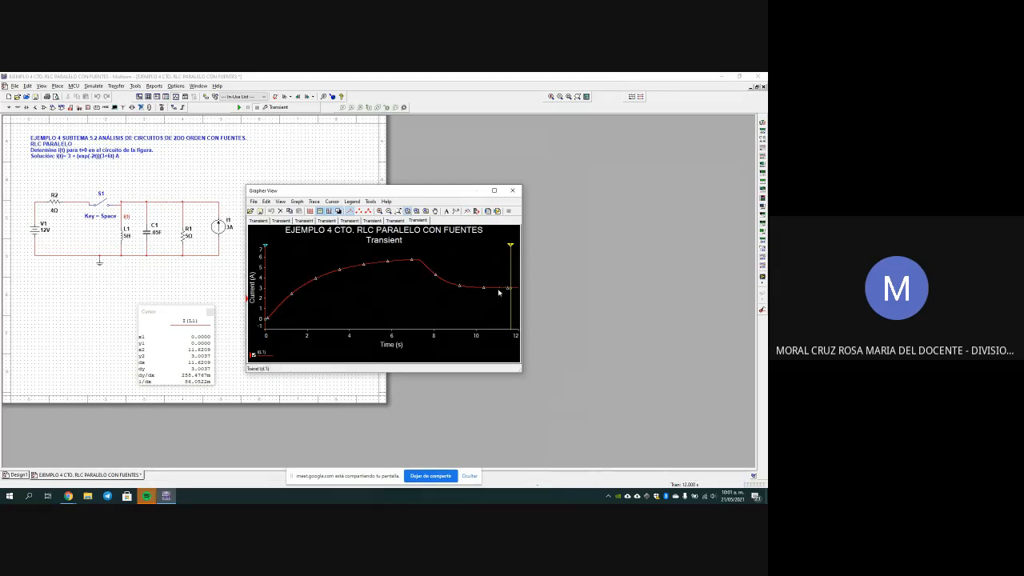
{"action": "left_click", "coordinate": [436, 278]}
{"action": "left_click", "coordinate": [513, 192]}
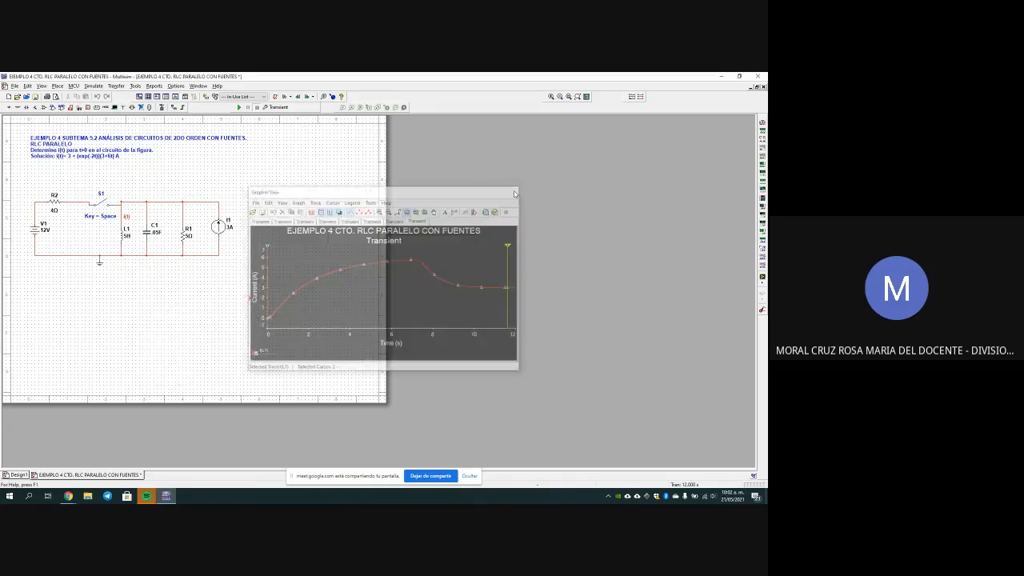
- Minimize Multisim, switch to the Google Meet call in the browser and admit the participant waiting to join
{"action": "left_click", "coordinate": [717, 79]}
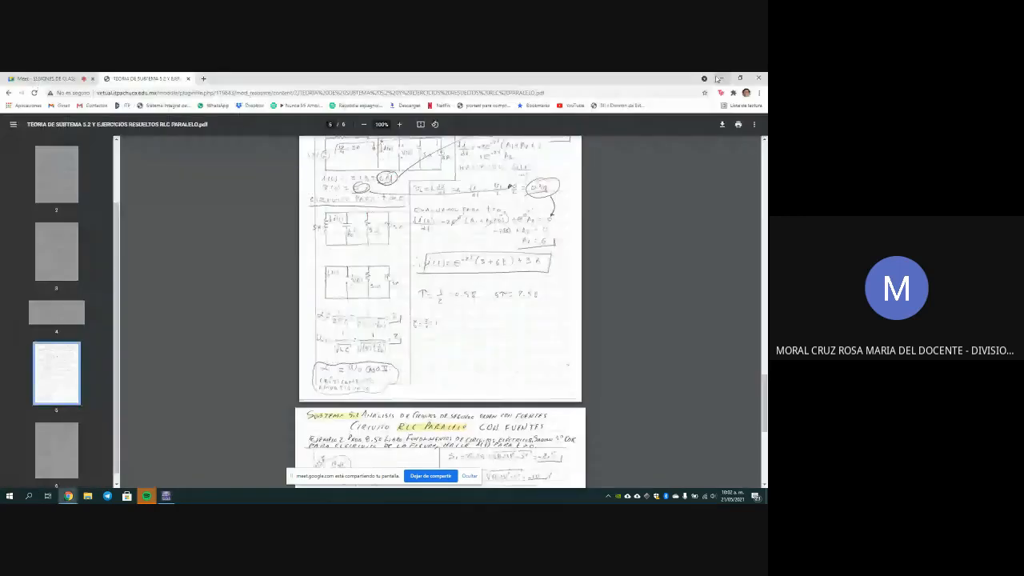
{"action": "left_click", "coordinate": [44, 78]}
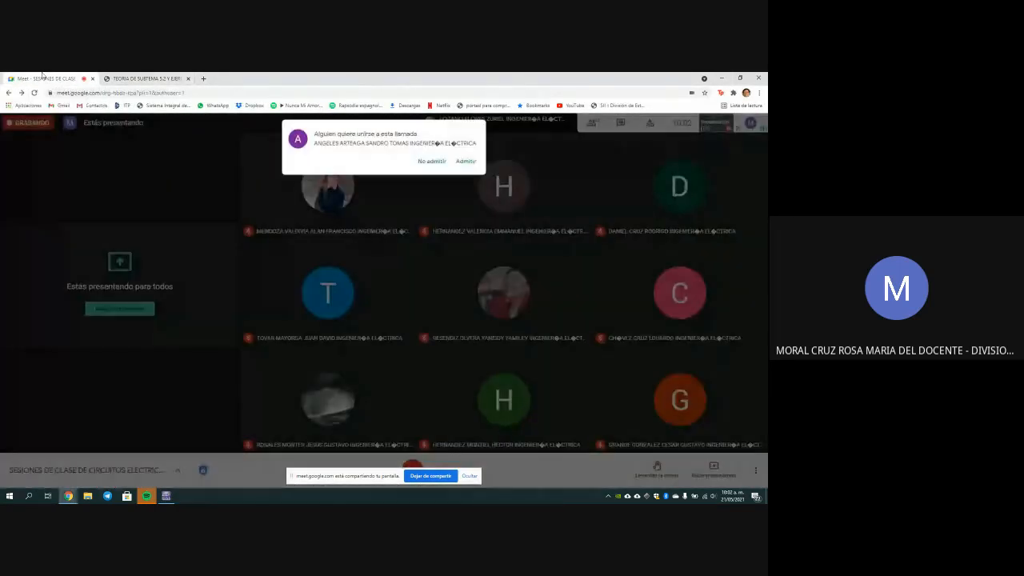
{"action": "left_click", "coordinate": [464, 162]}
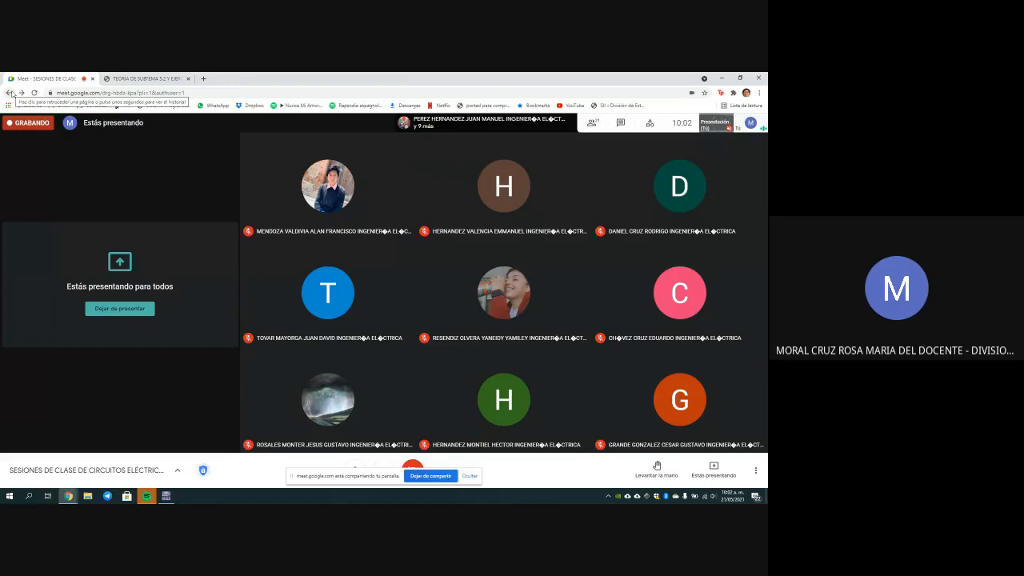
{"action": "mouse_move", "coordinate": [544, 262]}
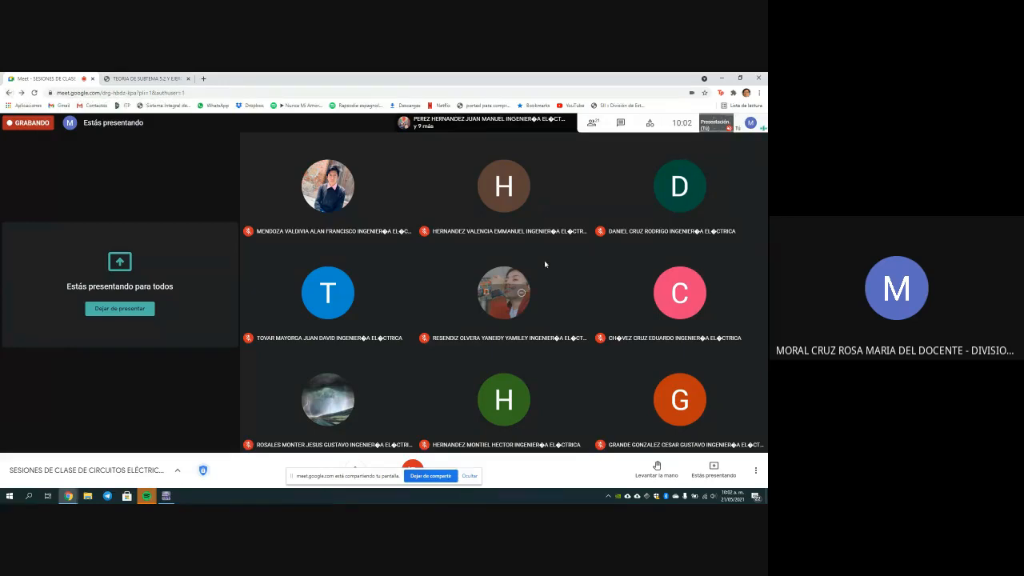